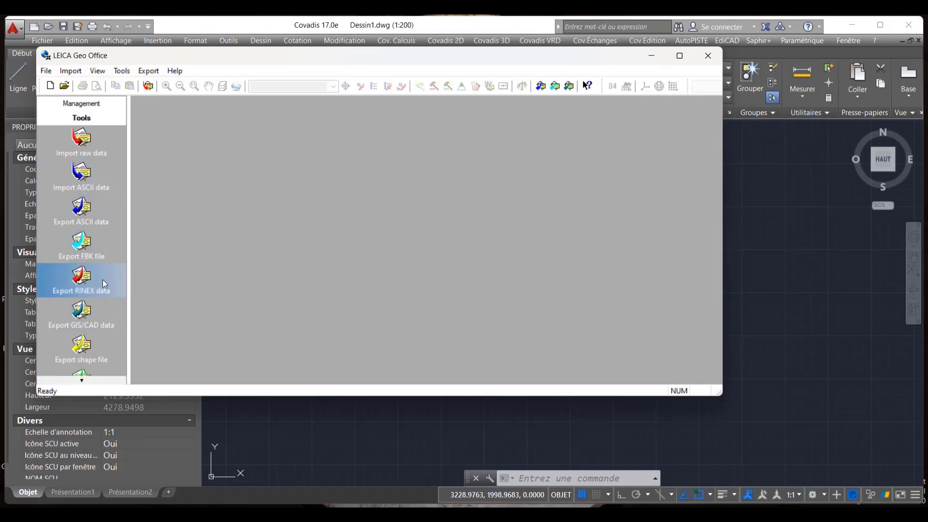
- Open the Data Exchange Manager from the Leica Geo Office tools
left_click(86, 380)
left_click(86, 380)
left_click(86, 380)
left_click(87, 380)
left_click(88, 379)
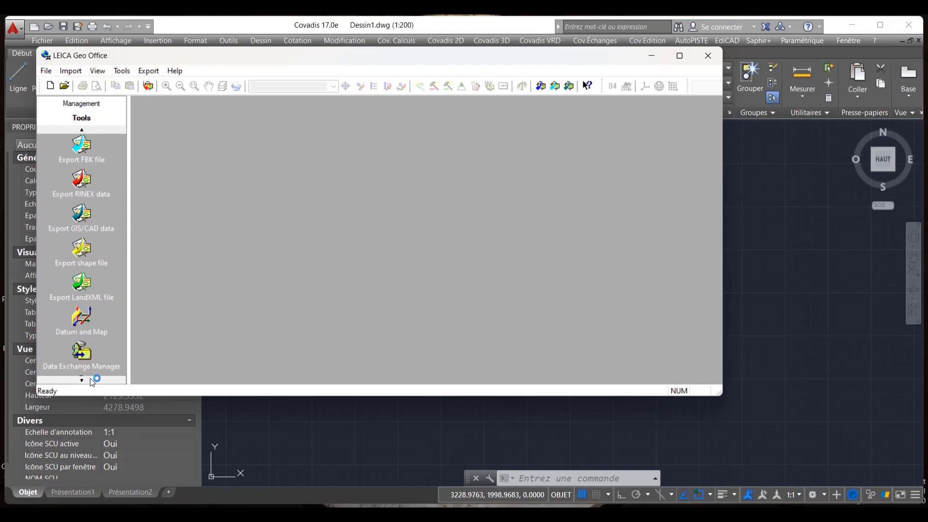
left_click(90, 352)
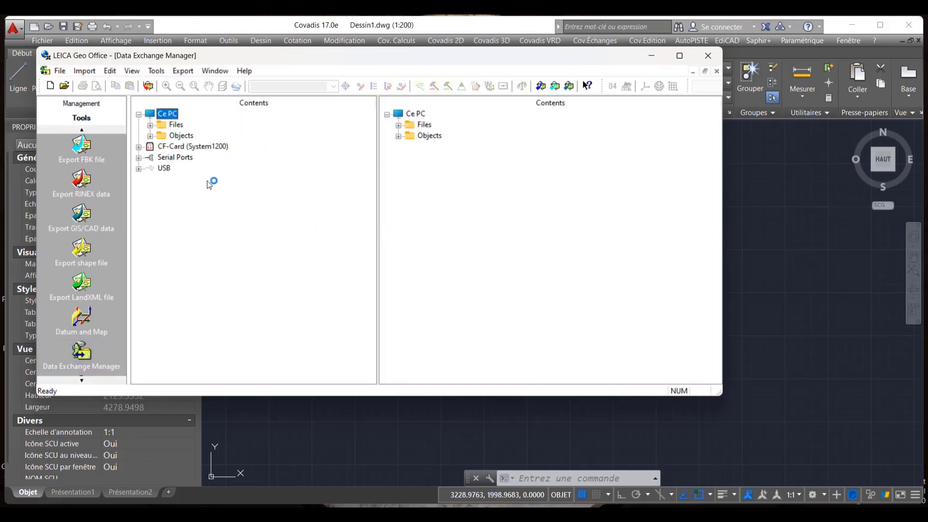
- Review the port and instrument choices in the COM/USB settings of Serial Ports, then cancel without changing them
left_click(190, 158)
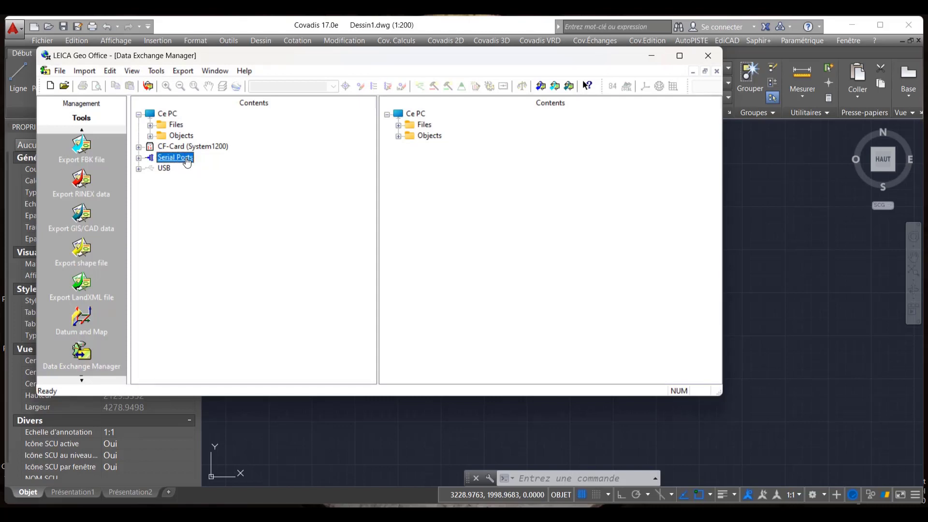
right_click(187, 163)
left_click(213, 166)
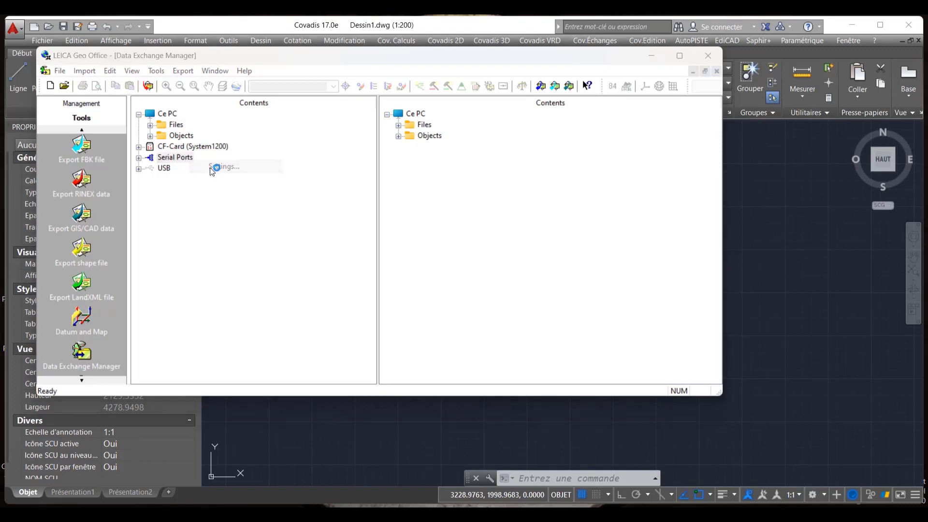
left_click(305, 126)
left_click(344, 146)
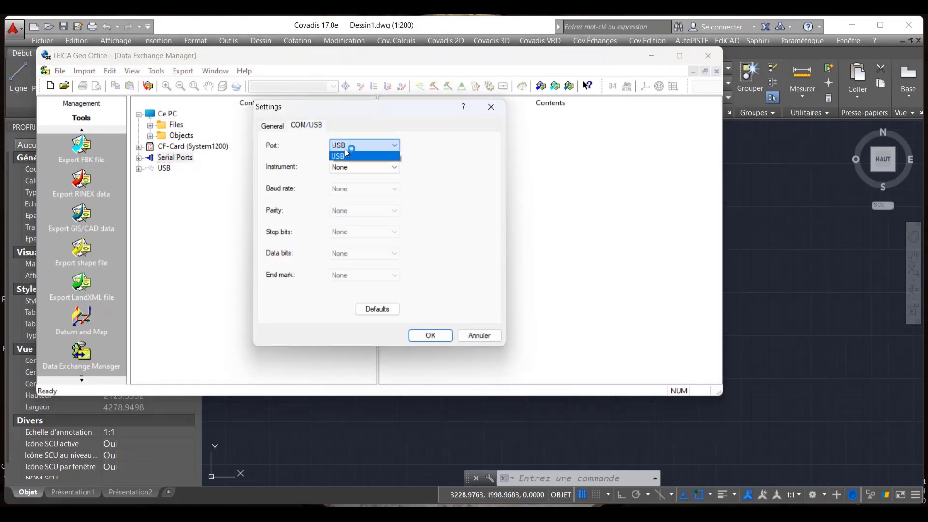
left_click(376, 169)
left_click(488, 333)
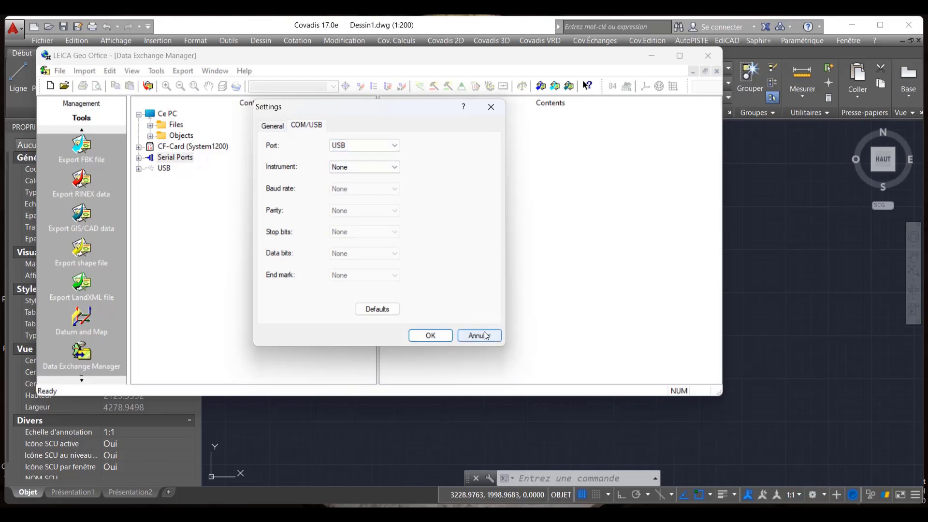
left_click(486, 340)
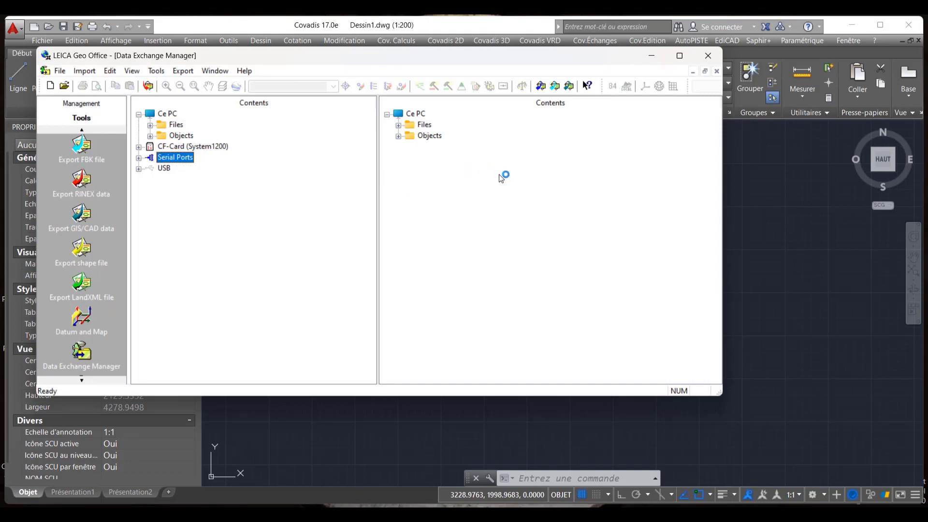
- Switch to File Explorer and launch the Clear-v3 application from the Clear-v3 folder in Téléchargements
left_click(652, 60)
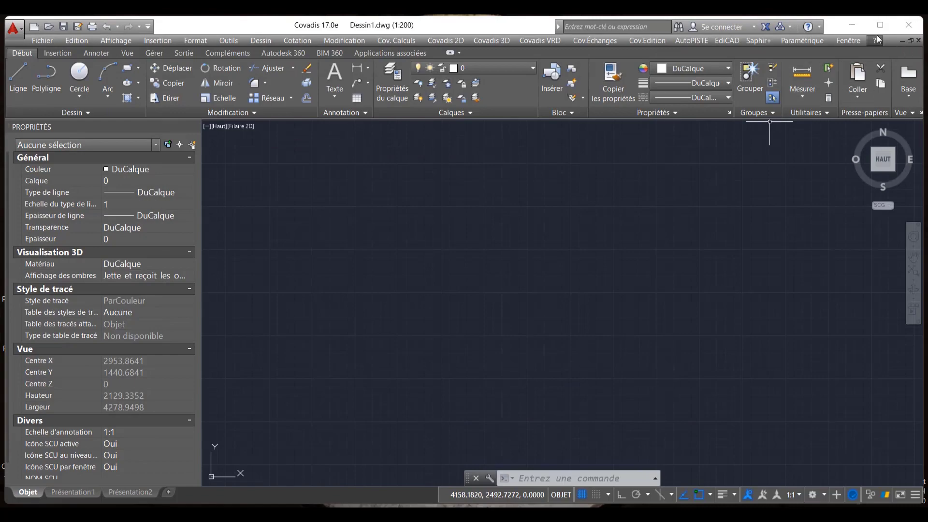
left_click(853, 25)
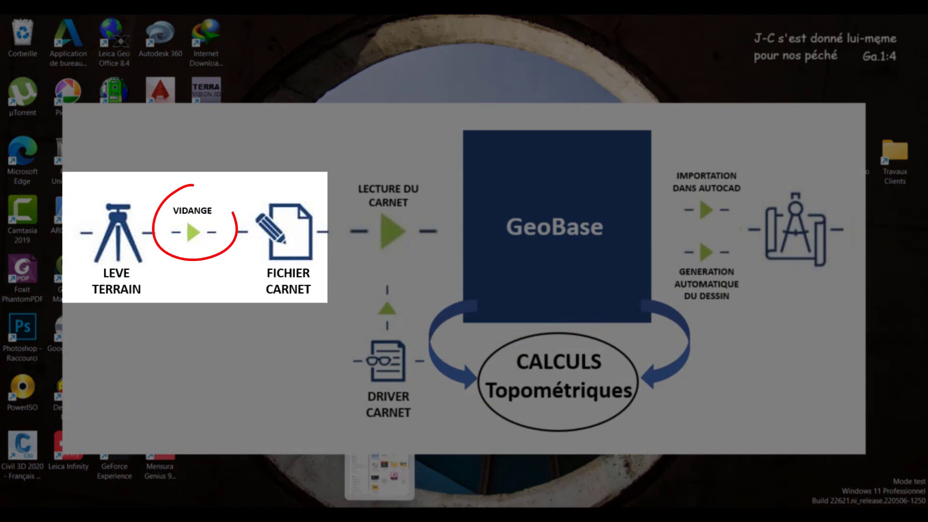
left_click(379, 476)
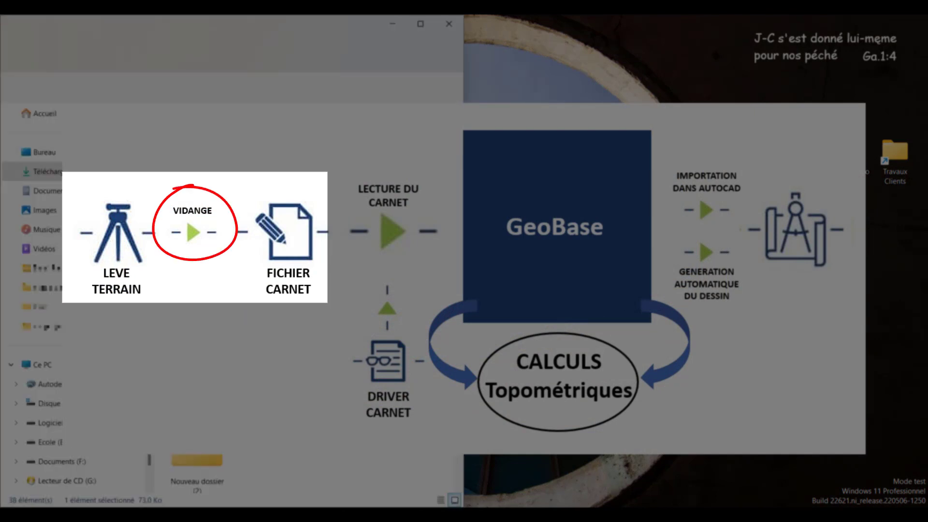
left_click(418, 24)
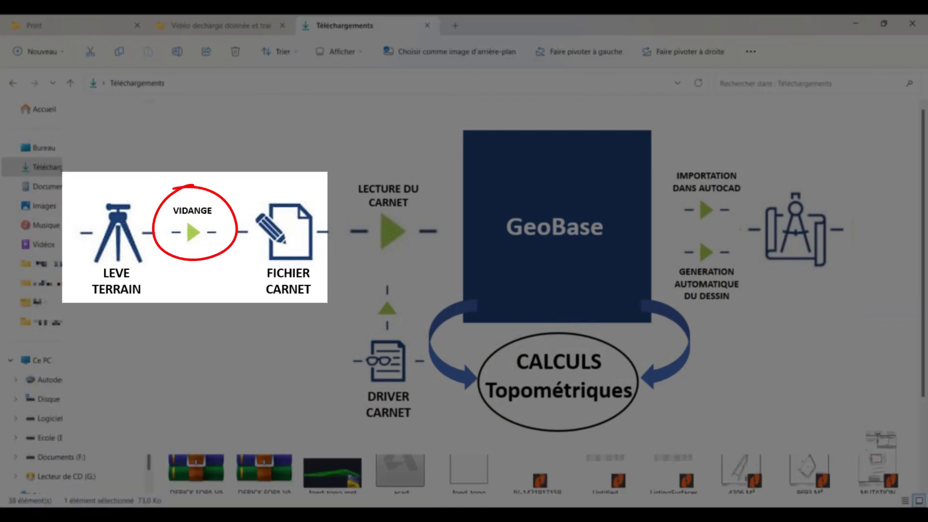
double_click(196, 157)
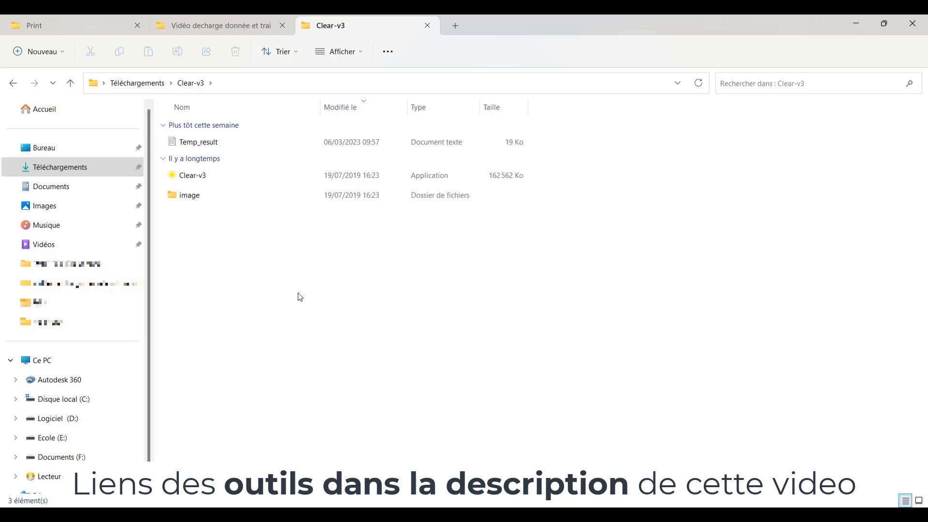
double_click(206, 179)
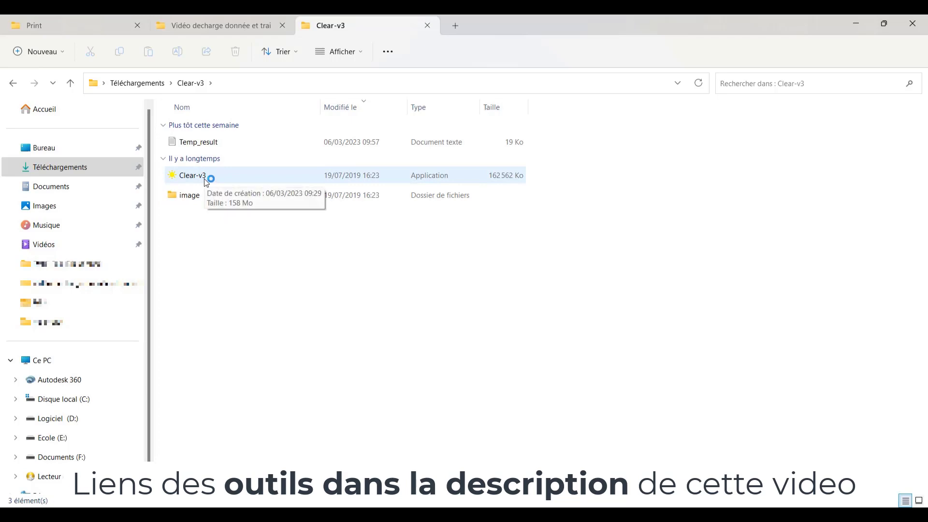
double_click(205, 179)
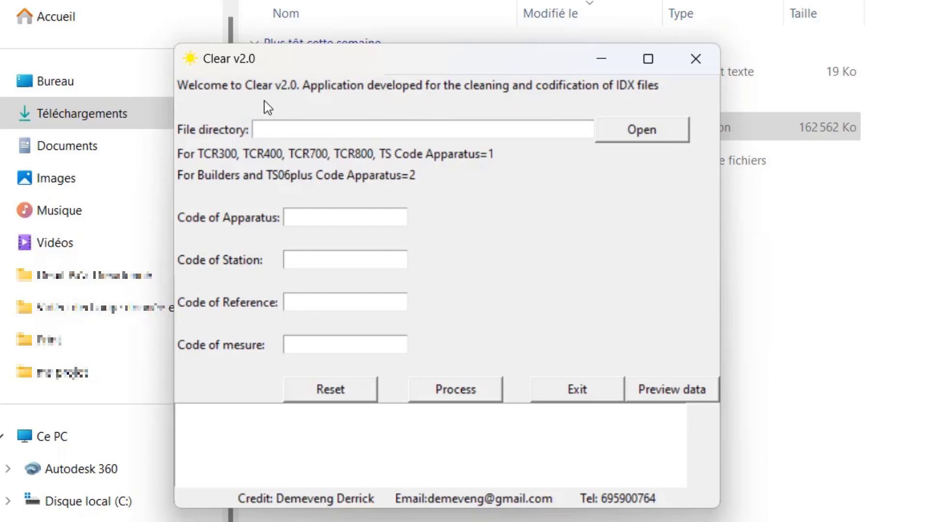
- Load the DD.IDX file into Clear v2.0 and set the Code of Apparatus to 1
left_click(647, 137)
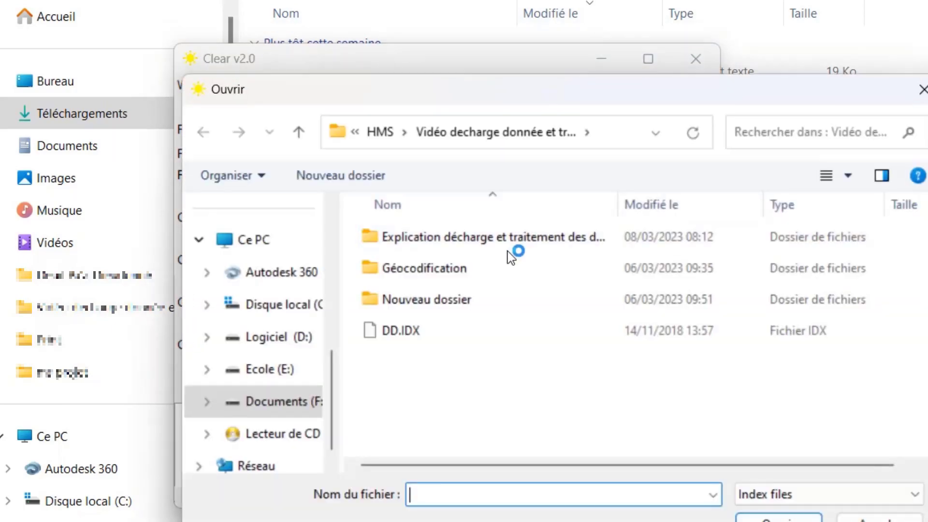
left_click(422, 338)
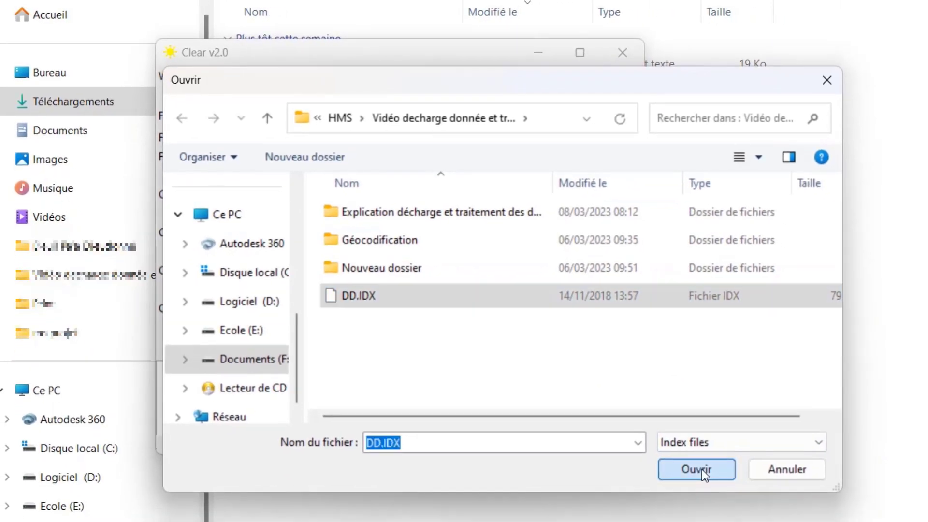
left_click(783, 521)
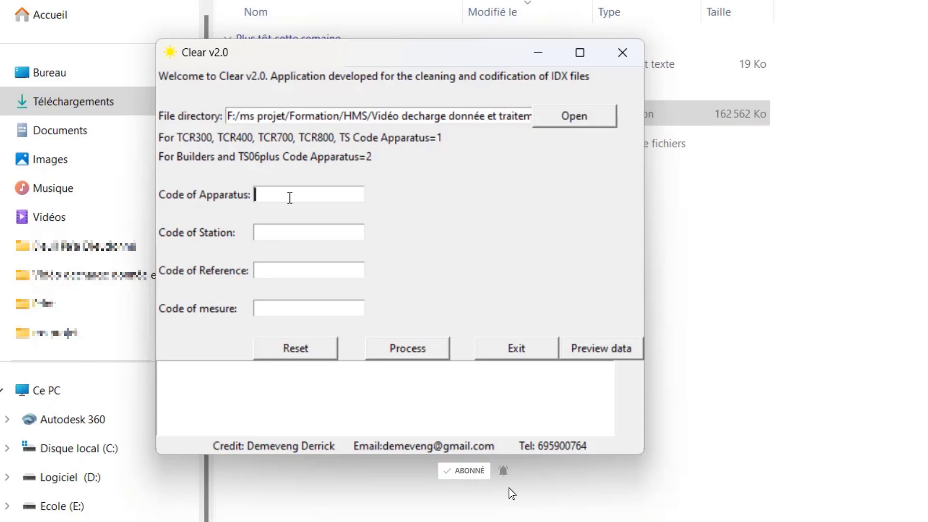
type("1")
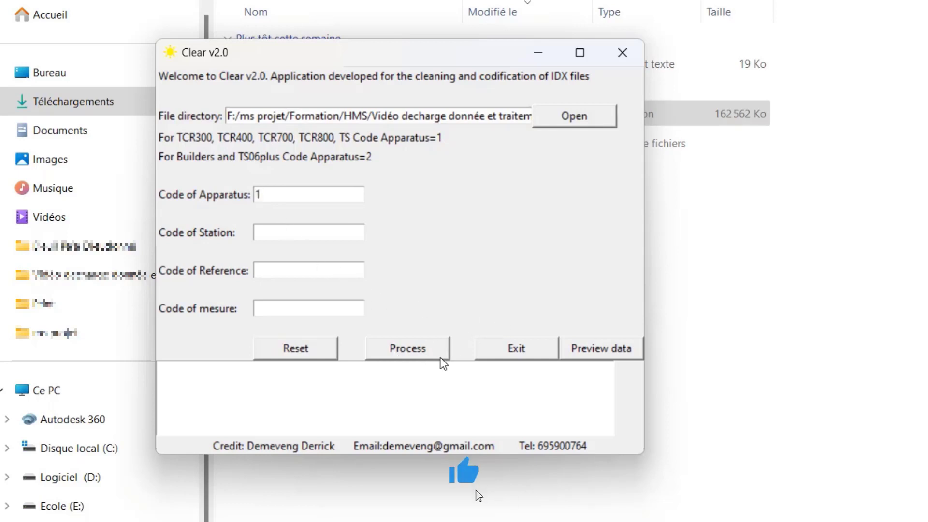
- Process the IDX data and save the result as "Levé terrain" in the Vidéo decharge donnée et traitement folder
left_click(409, 350)
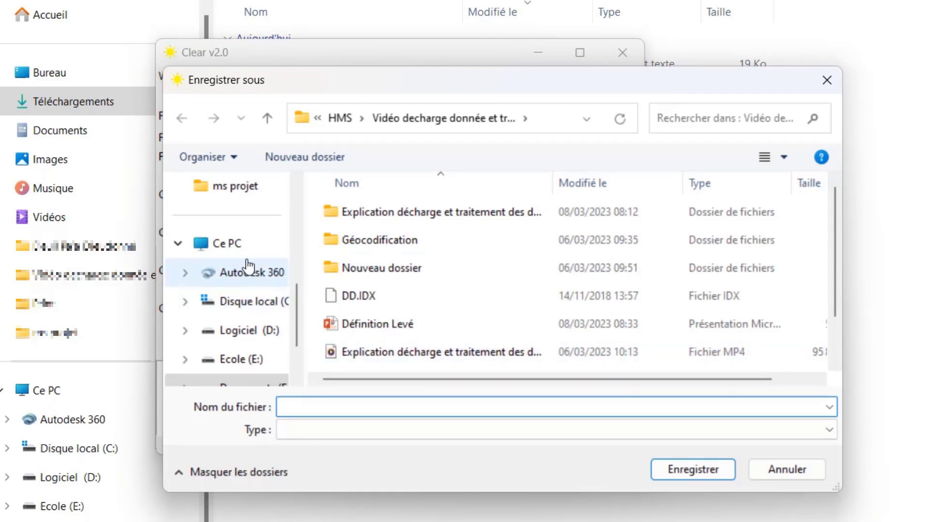
scroll(250, 270, "up", 2)
left_click(251, 279)
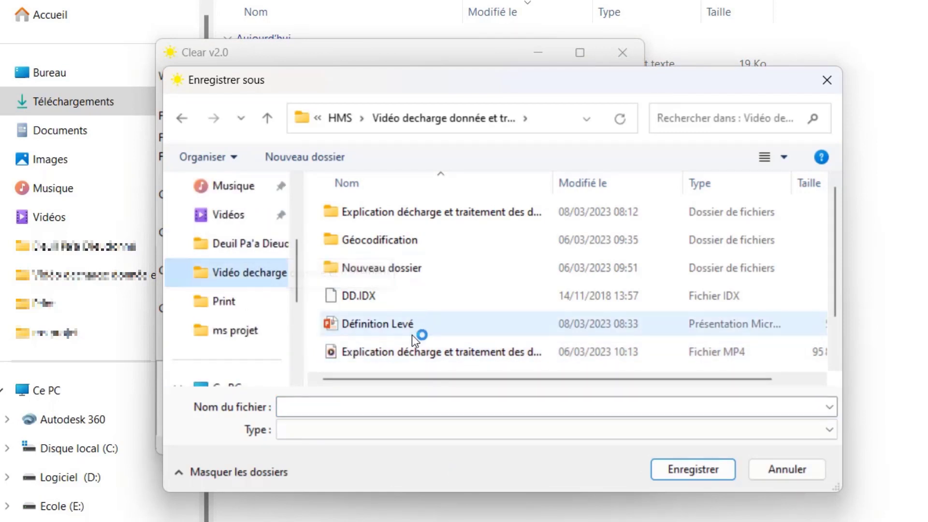
left_click(366, 407)
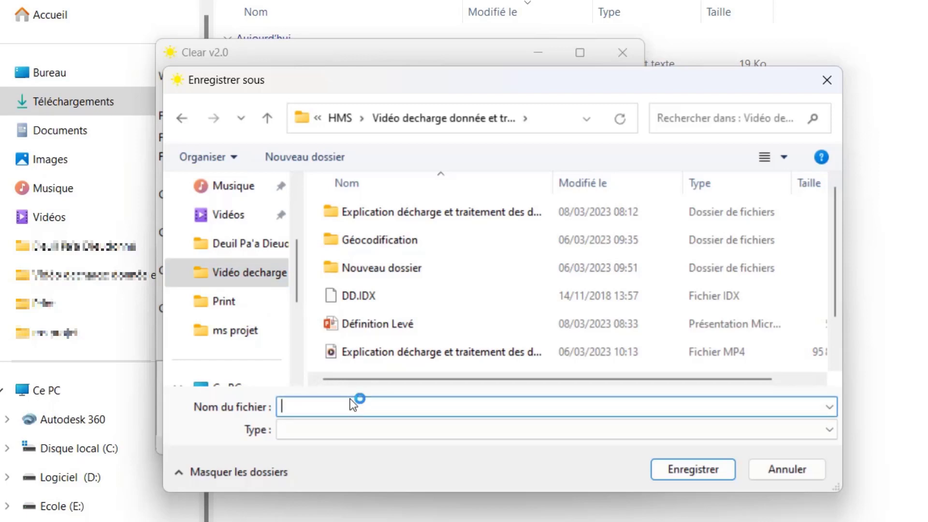
type("Levé terrain")
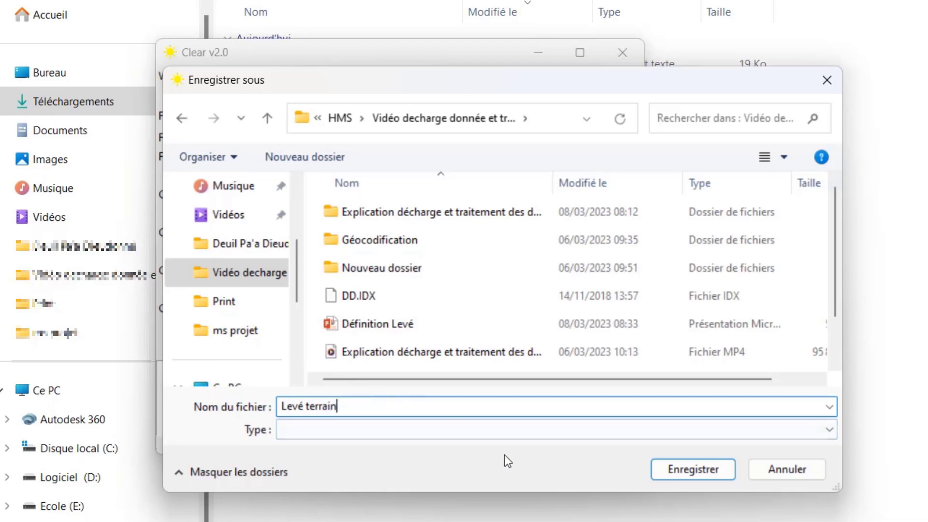
left_click(684, 469)
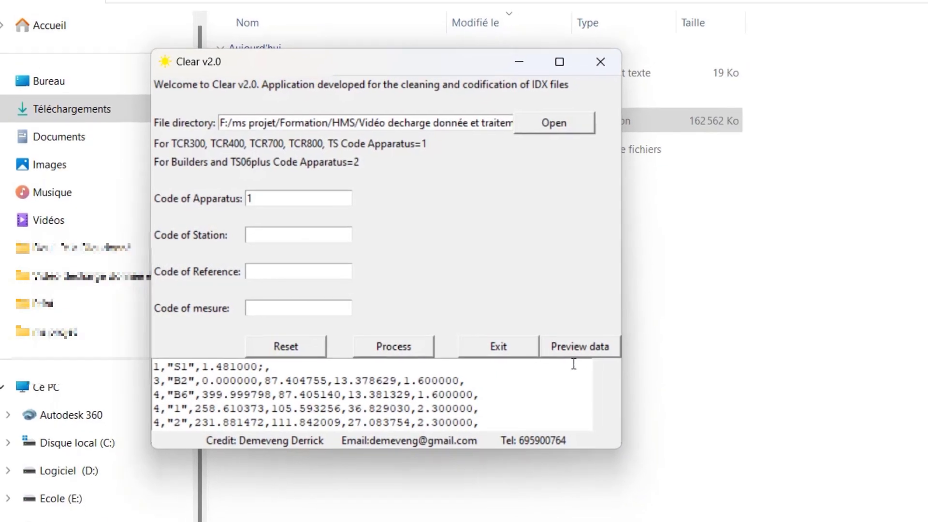
left_click(531, 92)
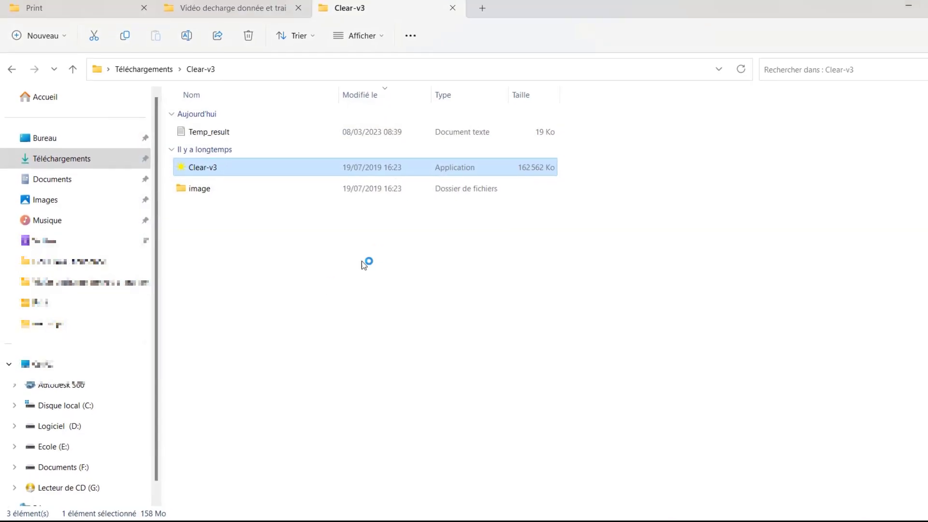
- Open the Levé terrain text file from the Vidéo decharge donnée et traitement folder, check its contents and close it
left_click(189, 22)
left_click(214, 295)
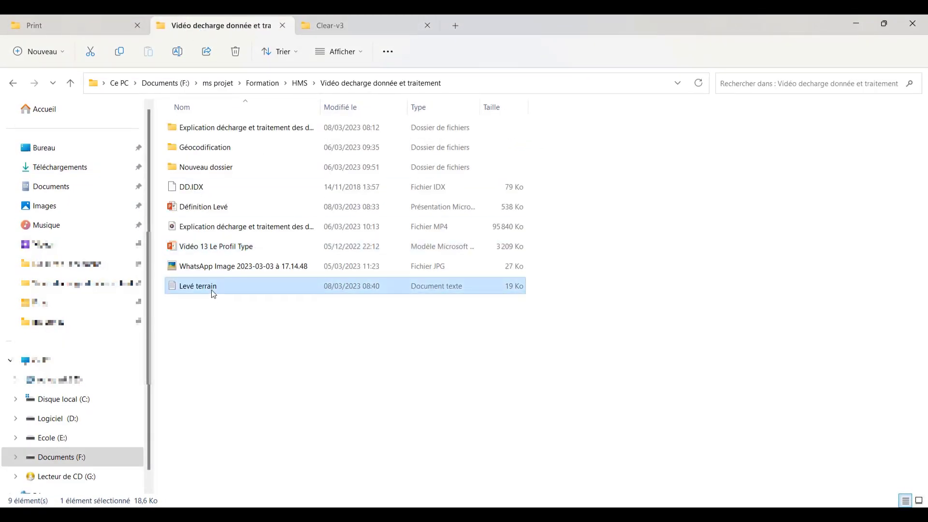
double_click(249, 290)
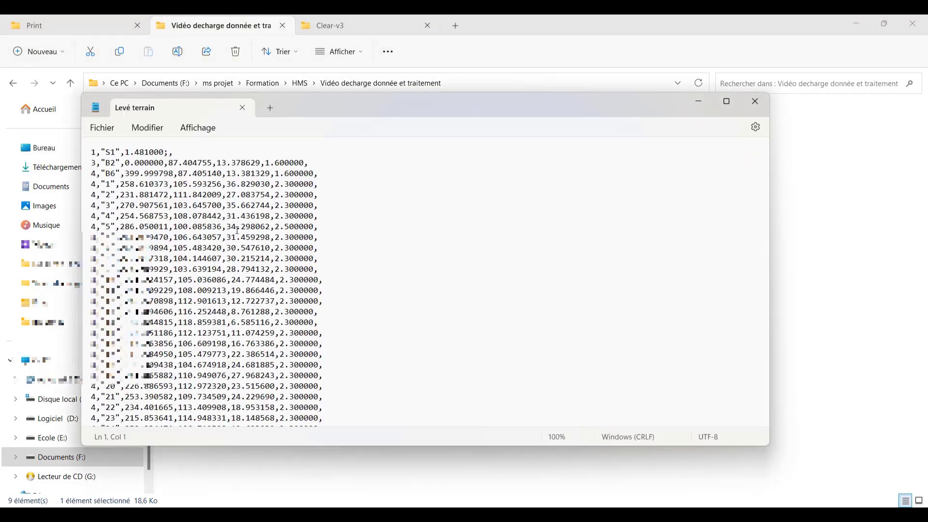
left_click(757, 104)
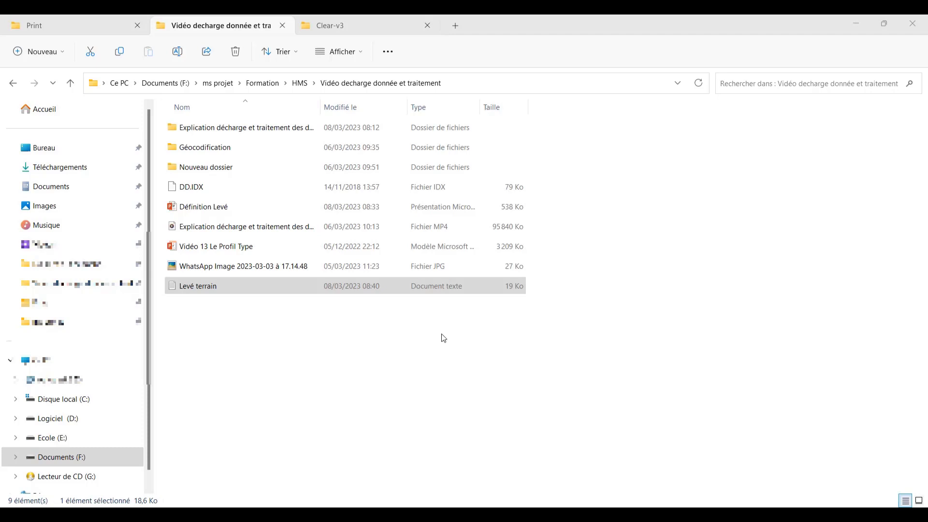
- Switch to Excel, open the Levé terrain file and maximize the window
key("super")
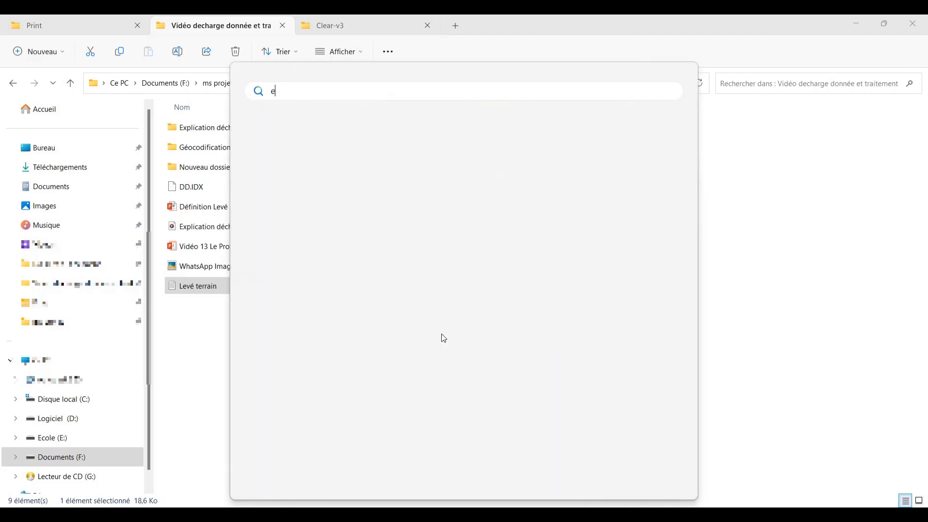
type("exc")
key("Return")
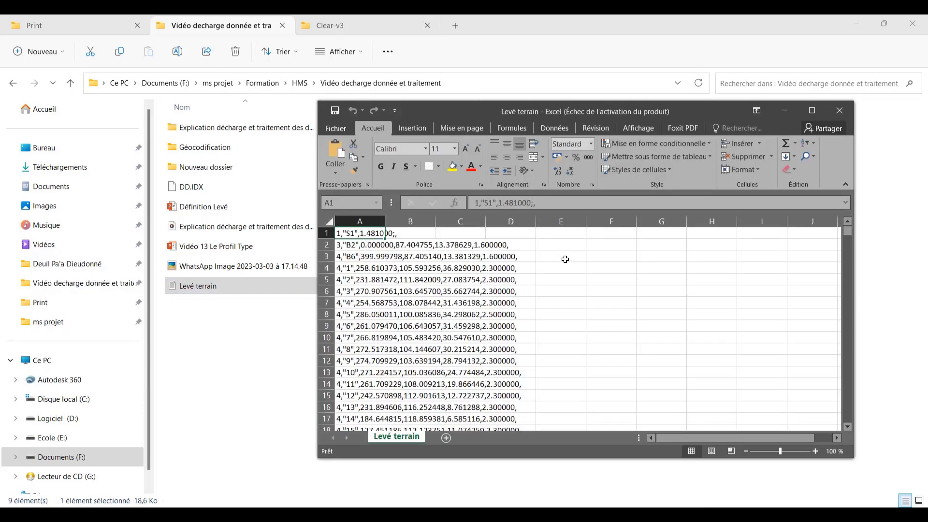
left_click(811, 112)
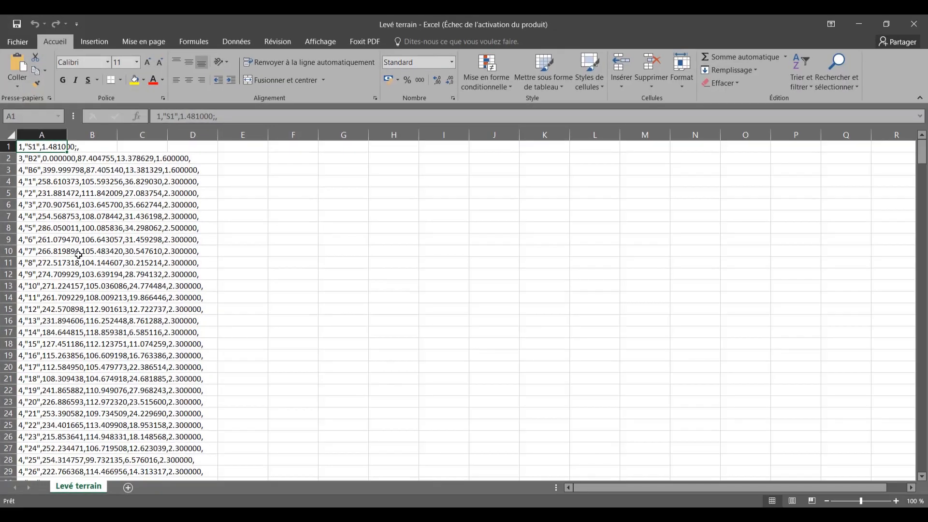
- Examine how the comma-separated survey records are laid out in the first rows of column A
left_click(33, 158)
left_click(34, 169)
left_click(35, 182)
left_click(36, 205)
key("Down")
key("Down")
key("Down")
key("Down")
key("Down")
key("Down")
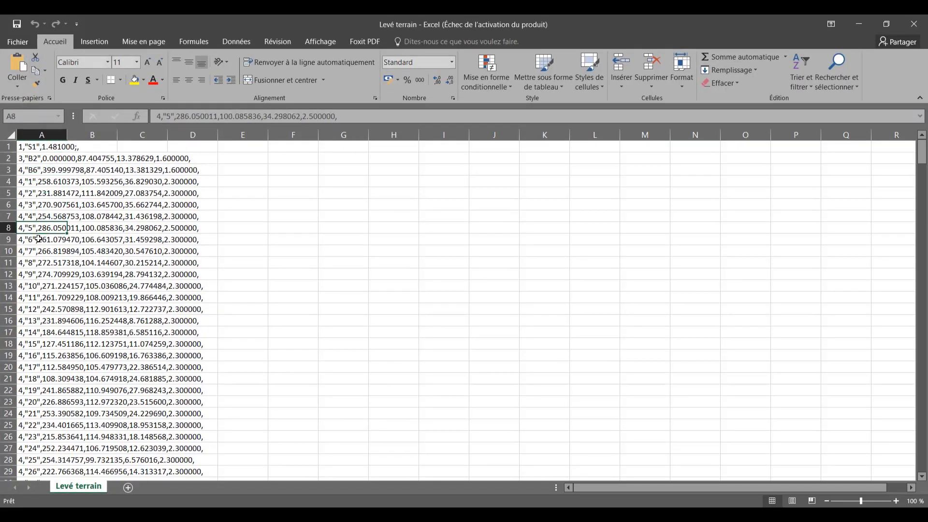
- Split the survey records in column A into separate columns as delimited text, adding the comma as a separator and keeping the Standard format
left_click(35, 135)
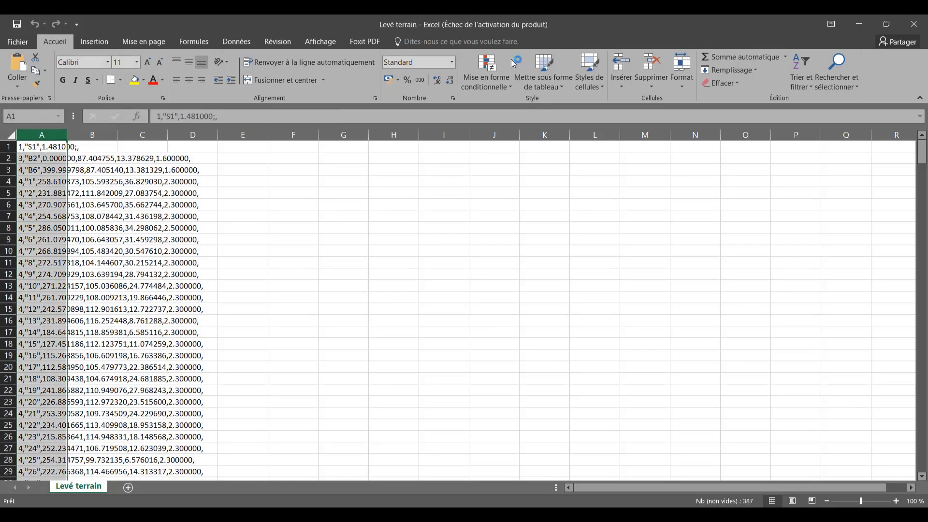
left_click(237, 41)
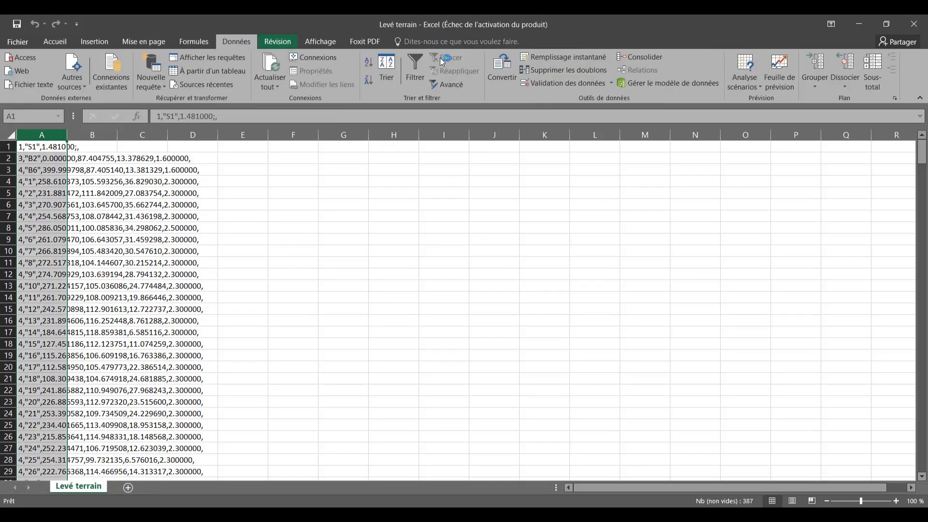
left_click(508, 79)
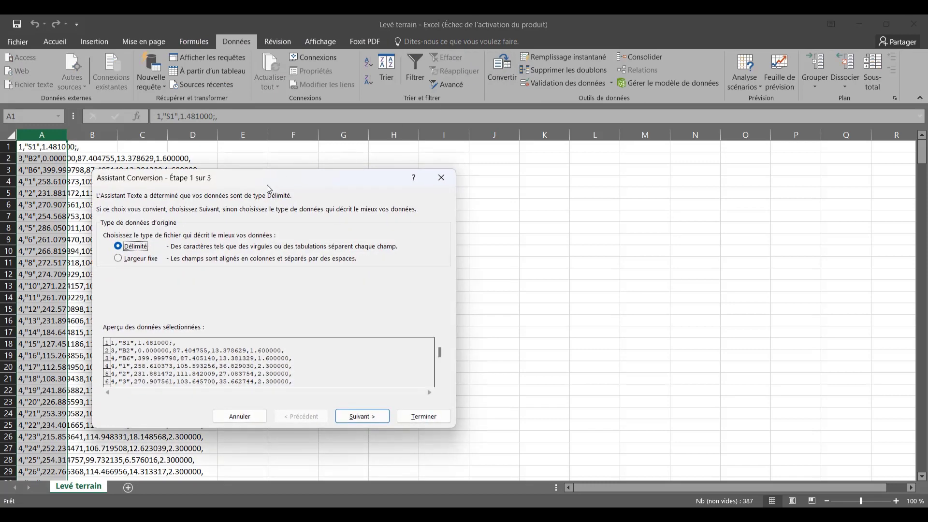
left_click(376, 418)
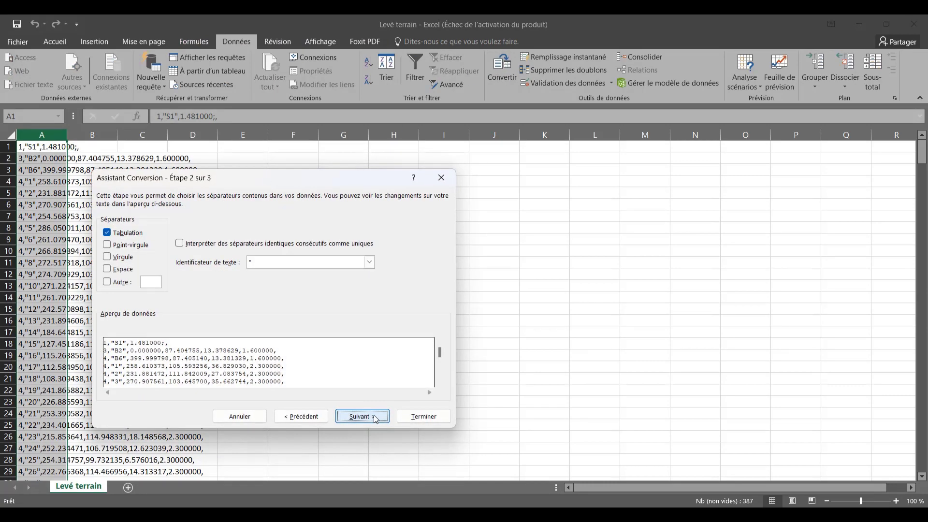
left_click(116, 257)
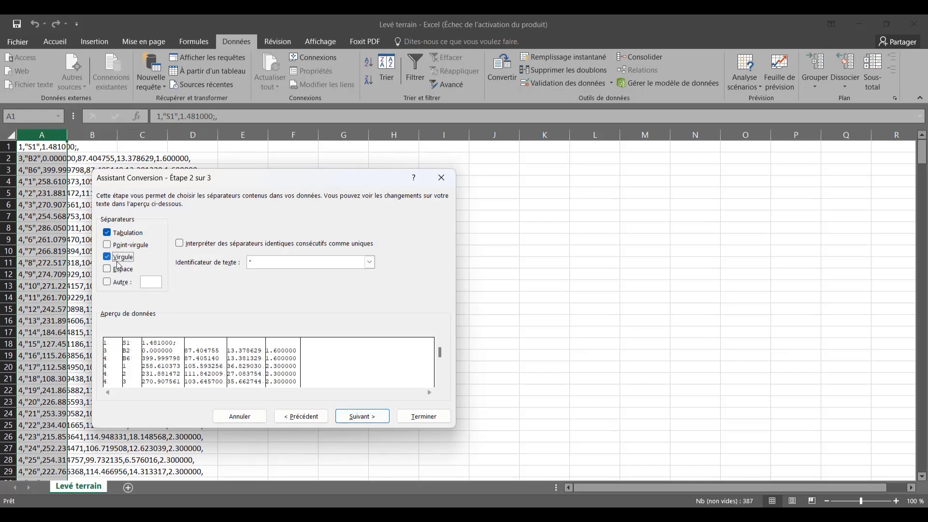
left_click(362, 416)
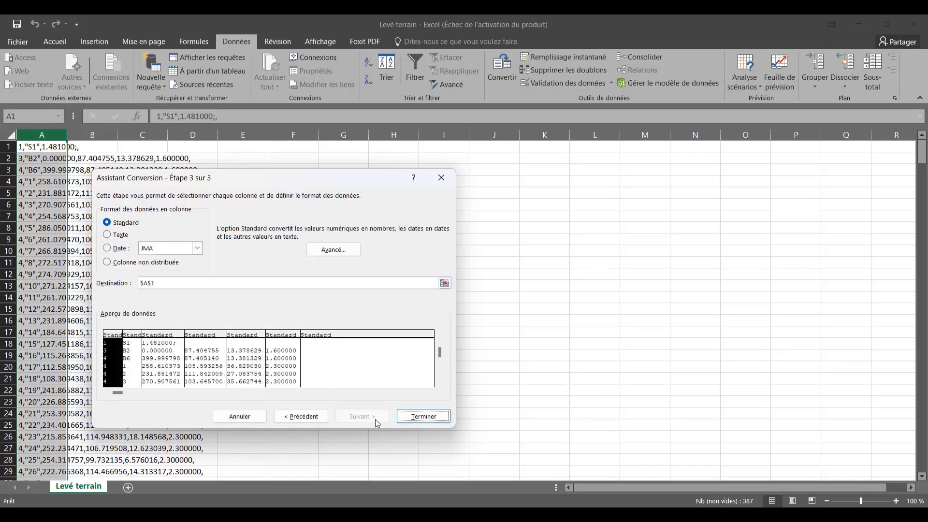
left_click(424, 418)
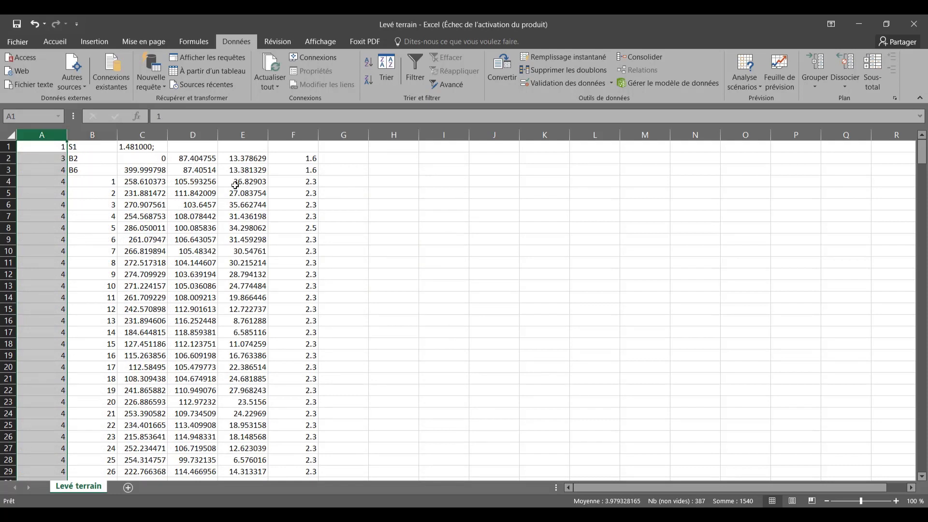
left_click_drag(250, 194, 252, 200)
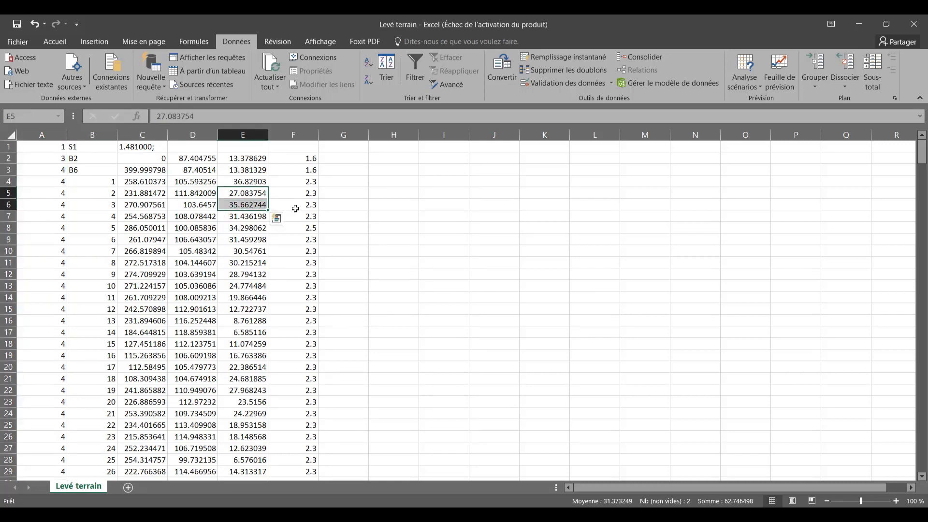
- Remove every semicolon from column C by replacing all of them with nothing
left_click(142, 134)
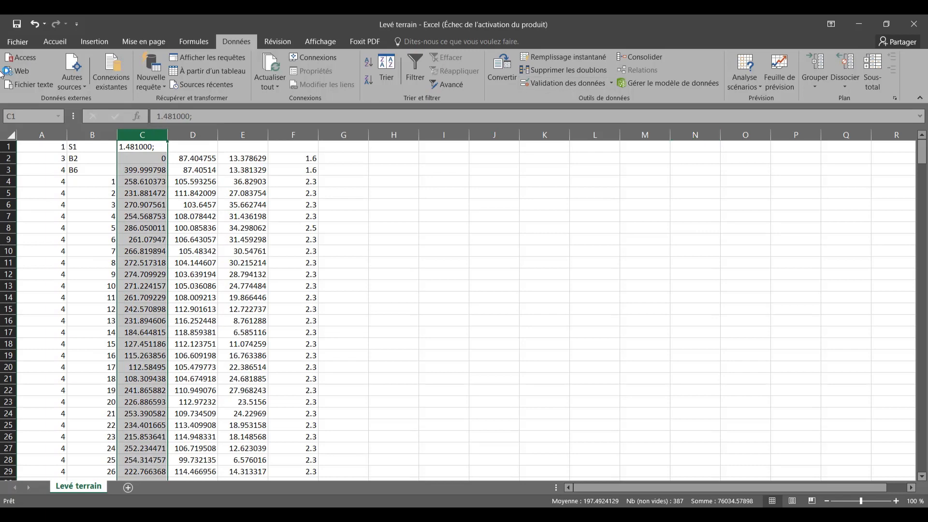
left_click(55, 41)
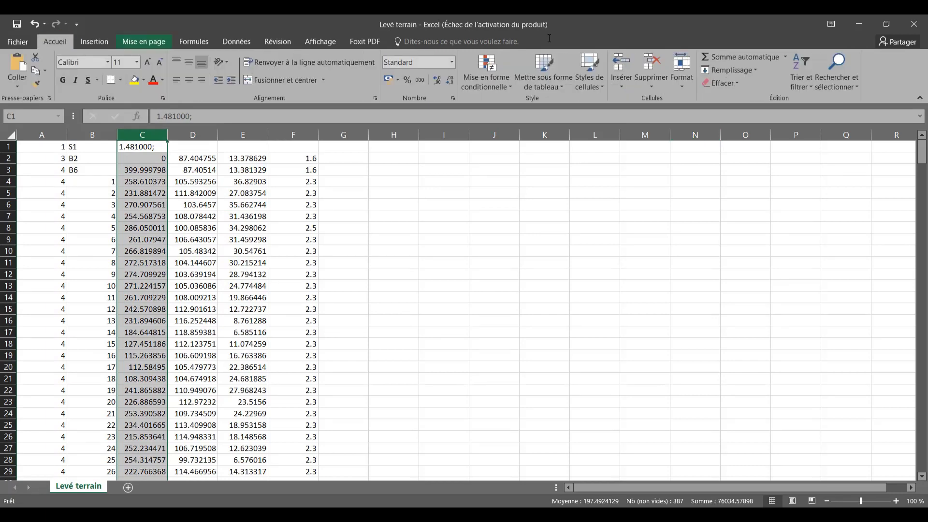
left_click(838, 80)
left_click(837, 114)
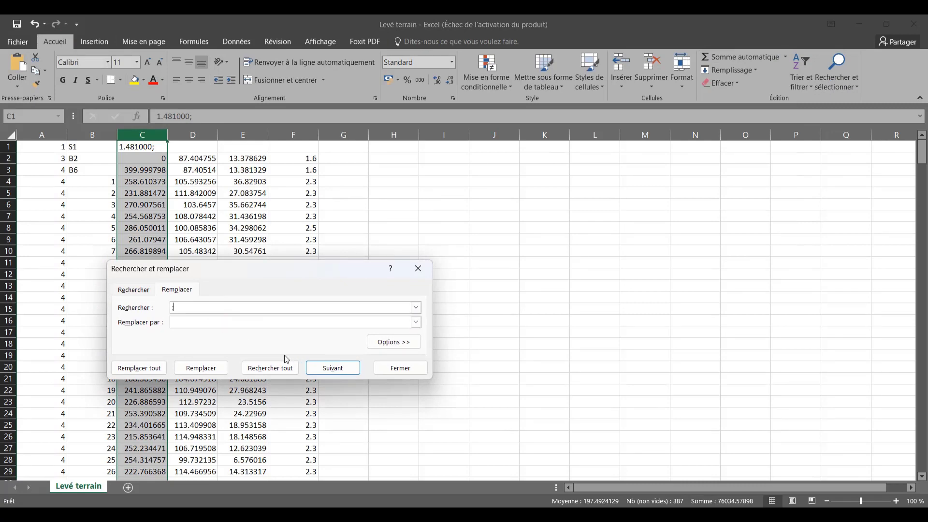
left_click(162, 368)
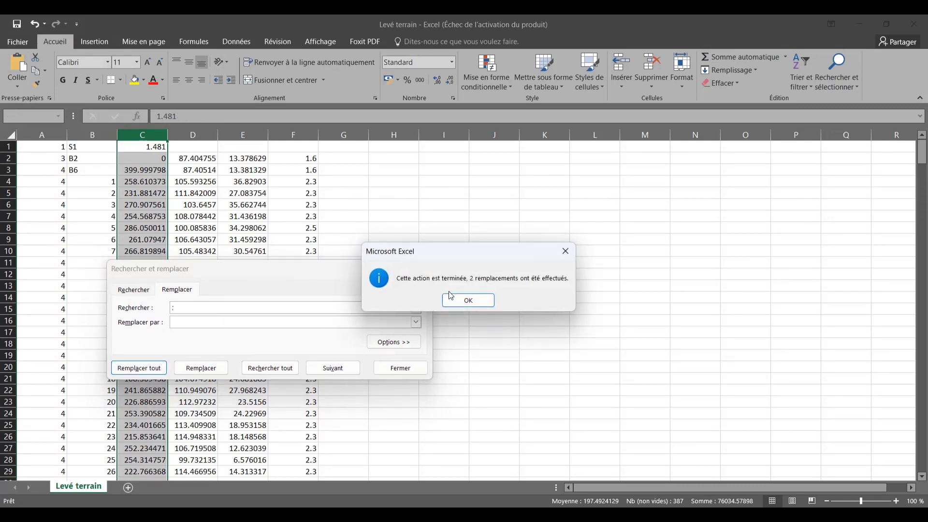
left_click(466, 299)
left_click(400, 368)
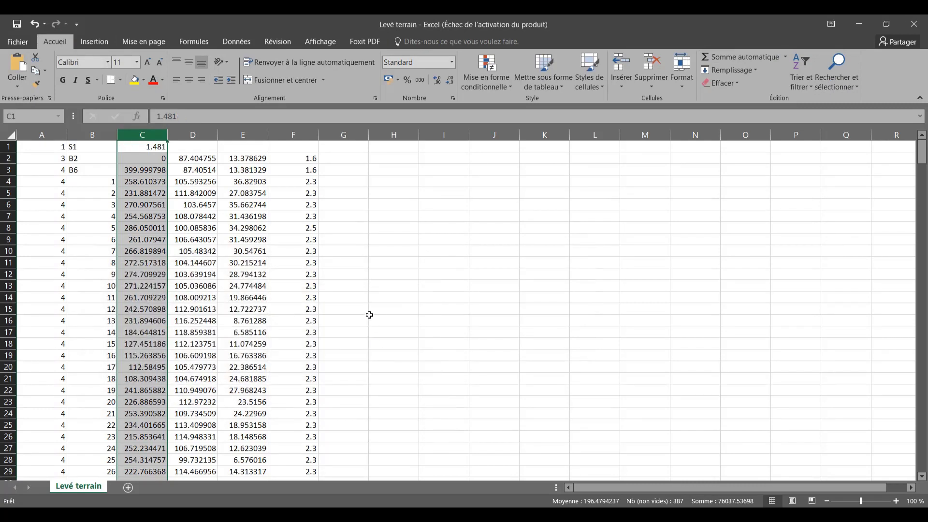
- Rename the reference point of station S1 in cell B2 as Ref
left_click(212, 246)
left_click(77, 148)
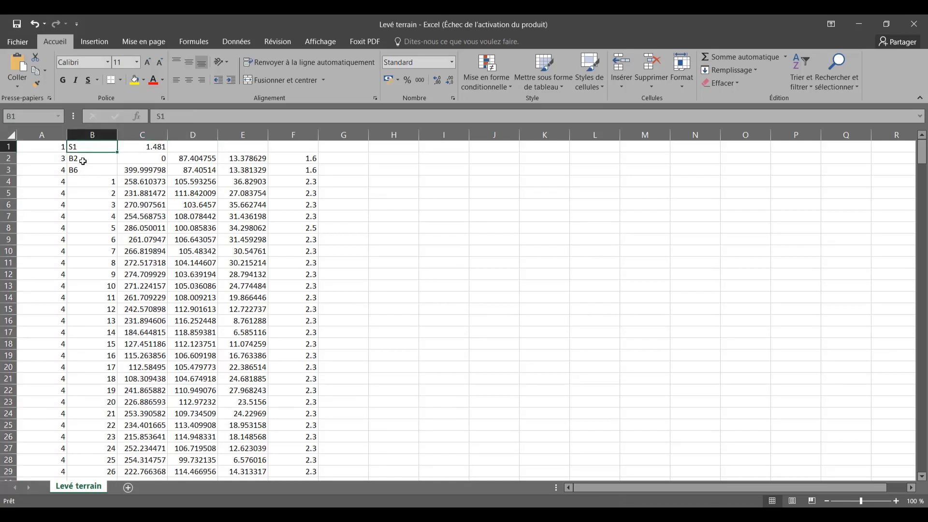
left_click(81, 159)
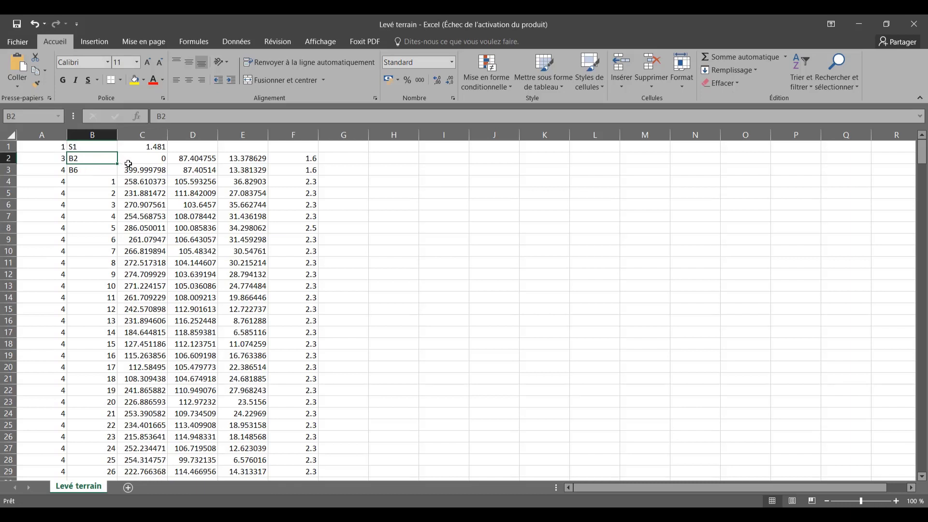
type("s1")
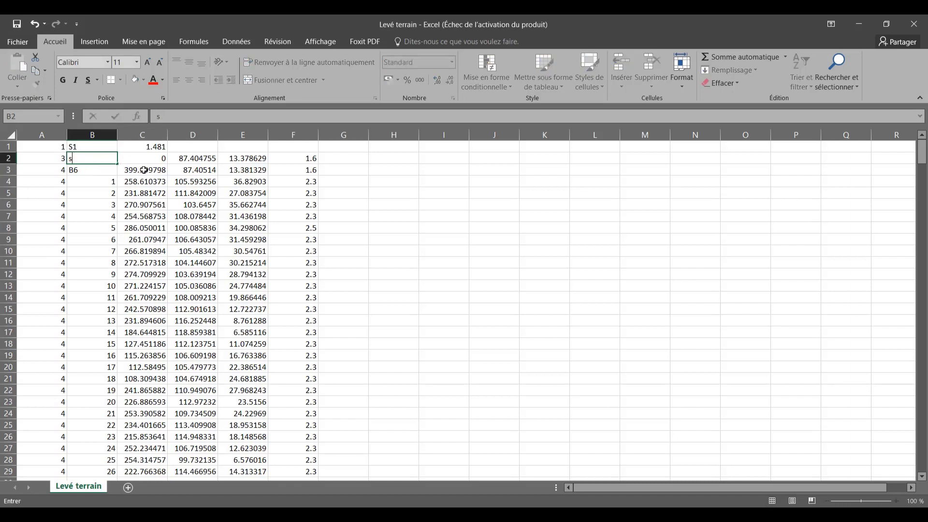
key("Caps_Lock")
type("R")
key("Caps_Lock")
type("e")
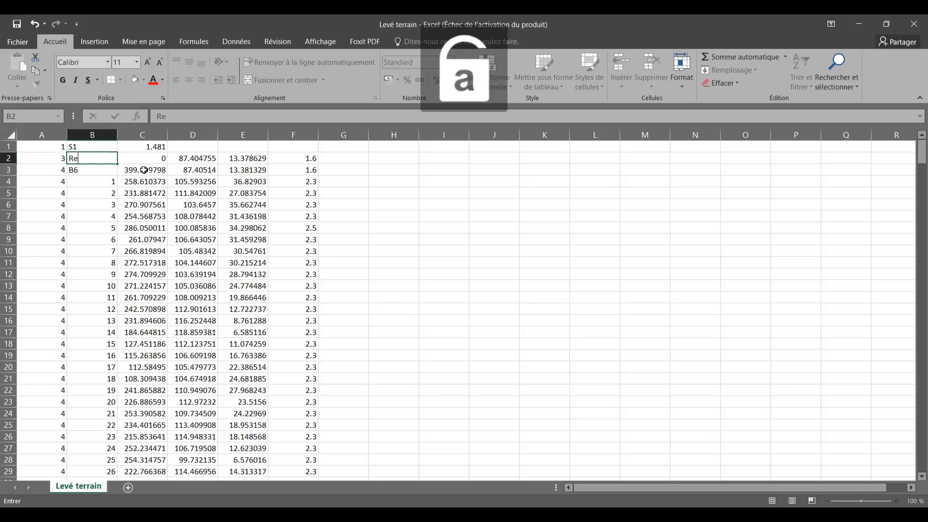
type("f")
- Delete the entire row 3 containing the B6 observation
left_click(9, 170)
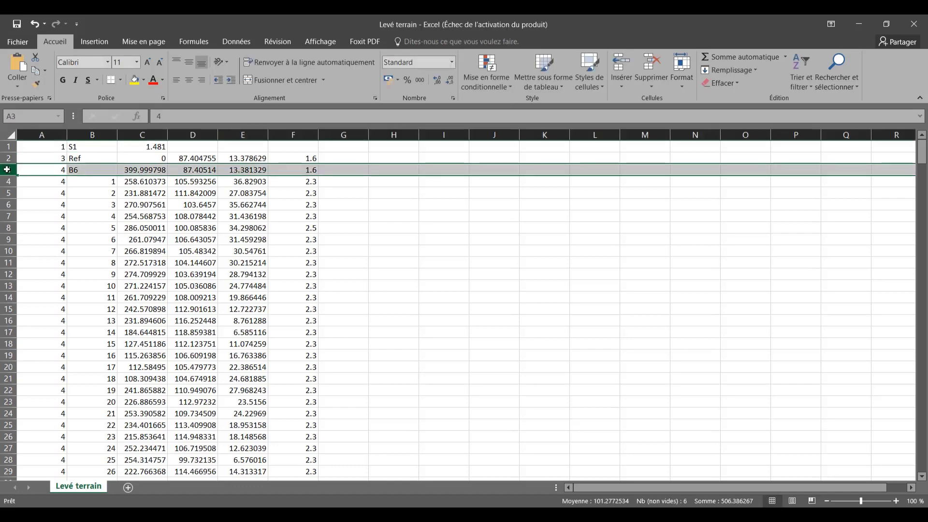
right_click(8, 170)
left_click(42, 268)
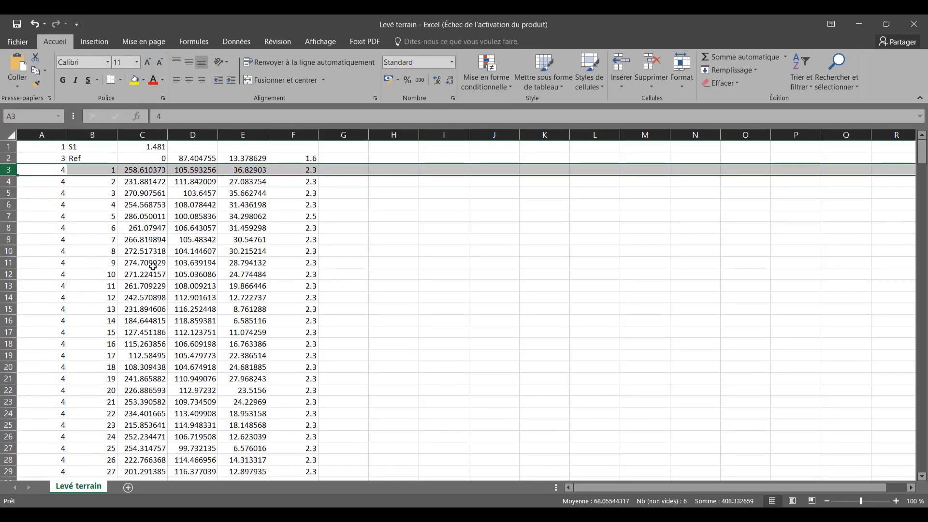
- Find the second station setup, S2, and rename its reference point in cell B229 as S1
scroll(176, 271, "down", 6)
scroll(176, 271, "down", 8)
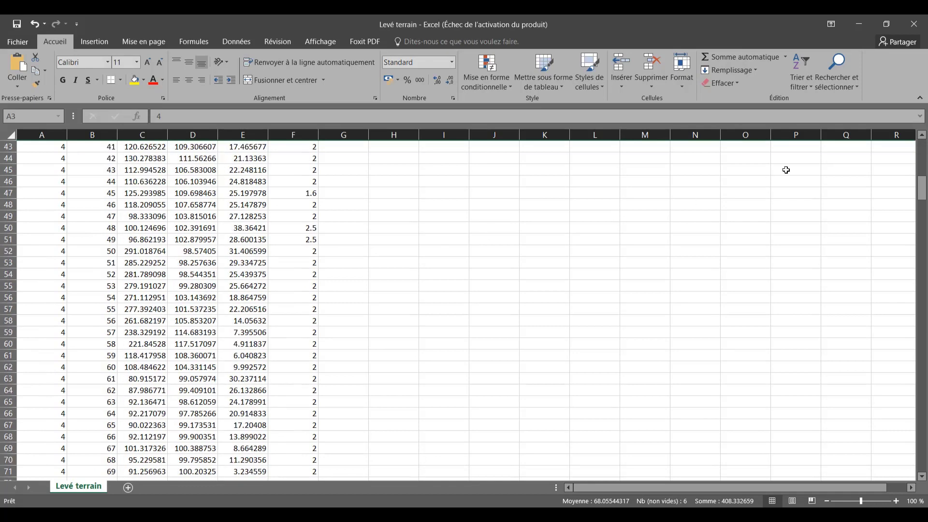
left_click(914, 193)
left_click_drag(921, 194, 918, 206)
left_click_drag(662, 488, 623, 489)
left_click_drag(921, 189, 923, 334)
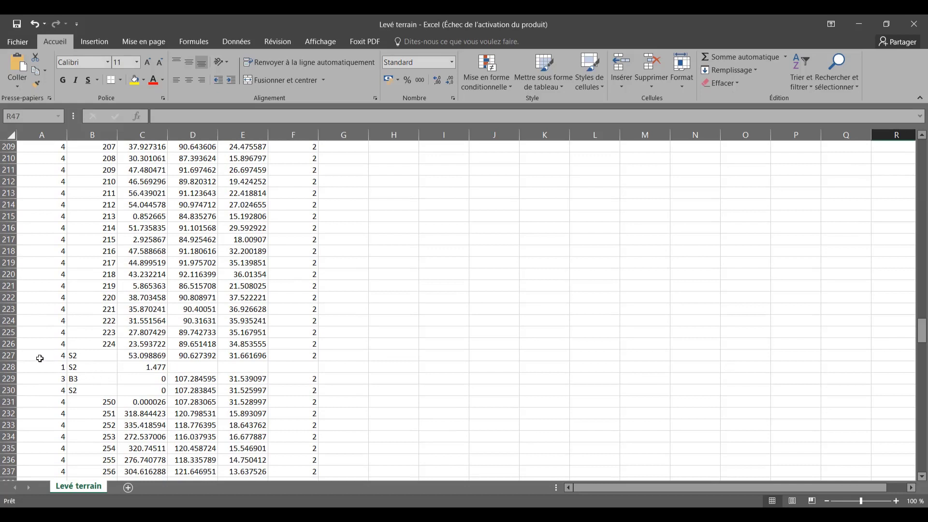
left_click(8, 367)
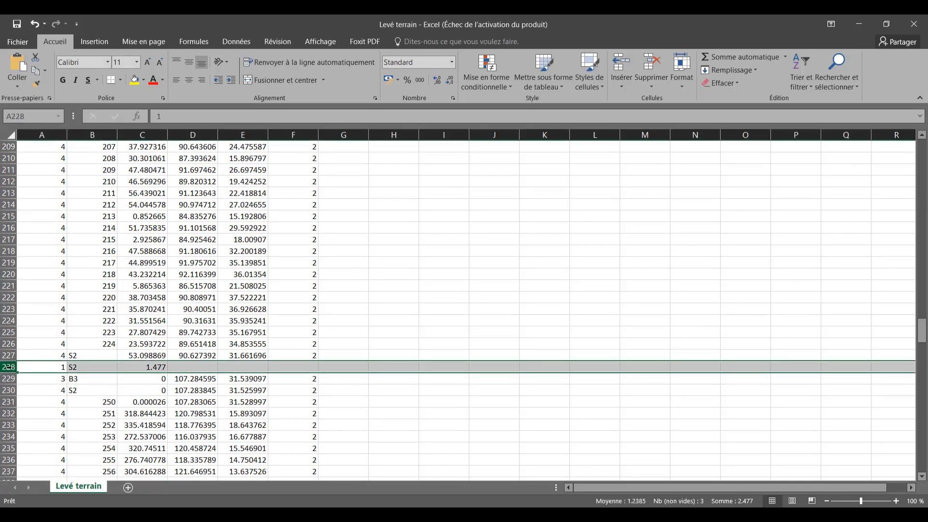
left_click(86, 379)
key("Caps_Lock")
type("S2")
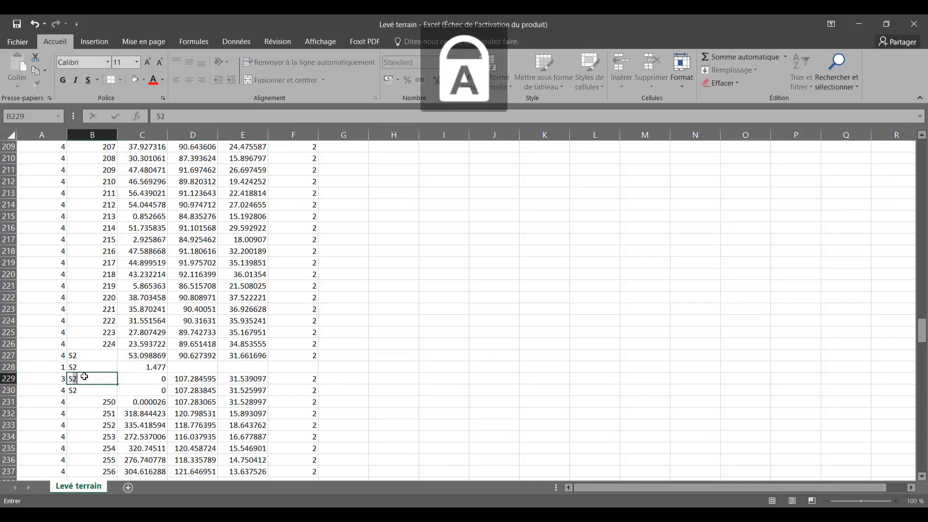
key("BackSpace")
type("1")
key("Return")
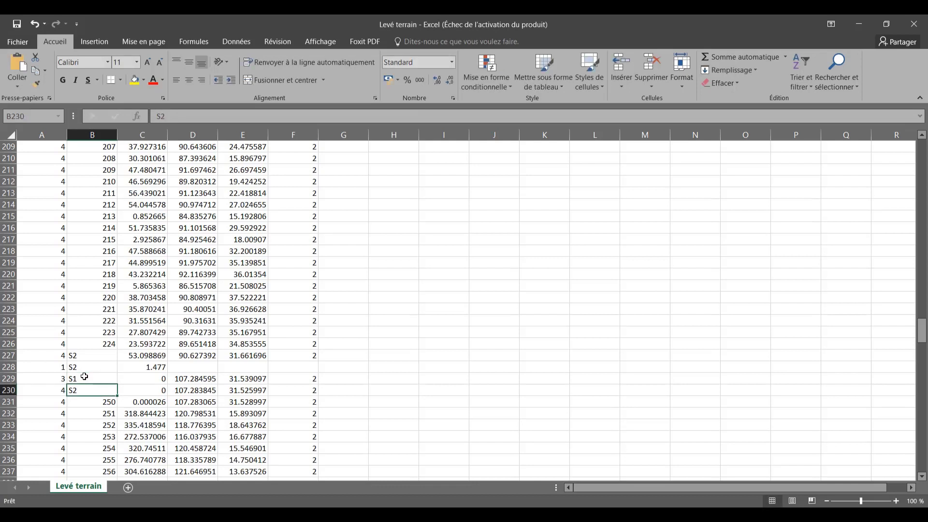
- Delete rows 230 and 231, which hold the S2 and 250 observations below the second station's reference
left_click_drag(7, 390, 11, 400)
right_click(10, 402)
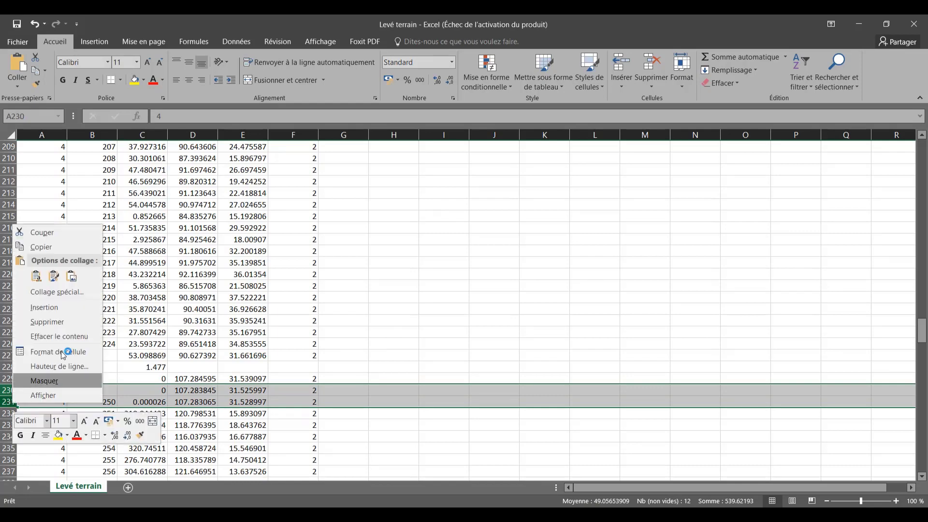
left_click(63, 323)
left_click(321, 417)
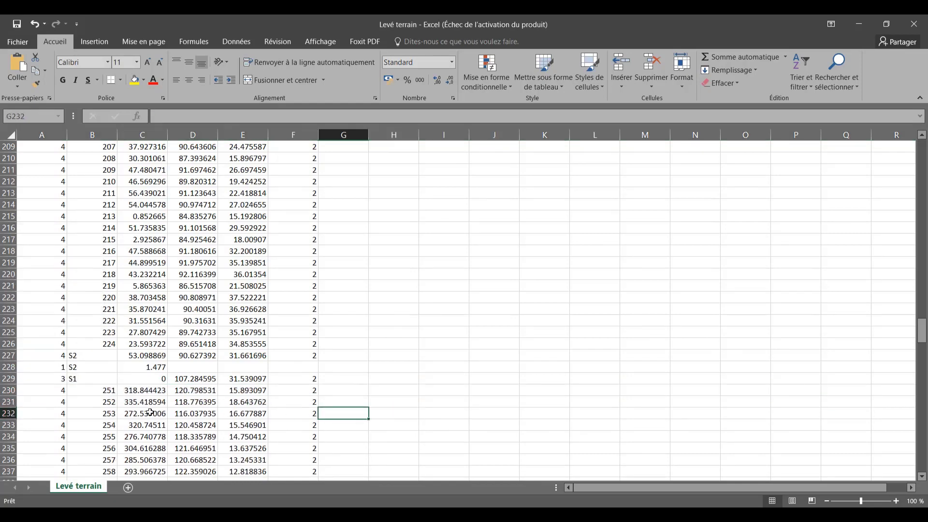
scroll(213, 363, "down", 6)
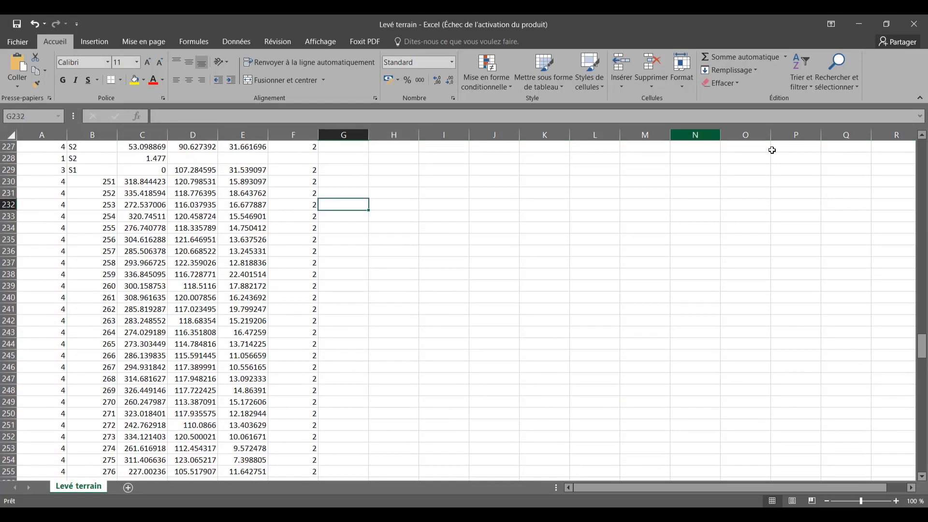
- Save the sheet as tab-delimited text over Levé terrain in the Vidéo decharge donnée et traitement folder, and close Excel
left_click(16, 44)
left_click(62, 144)
left_click(374, 125)
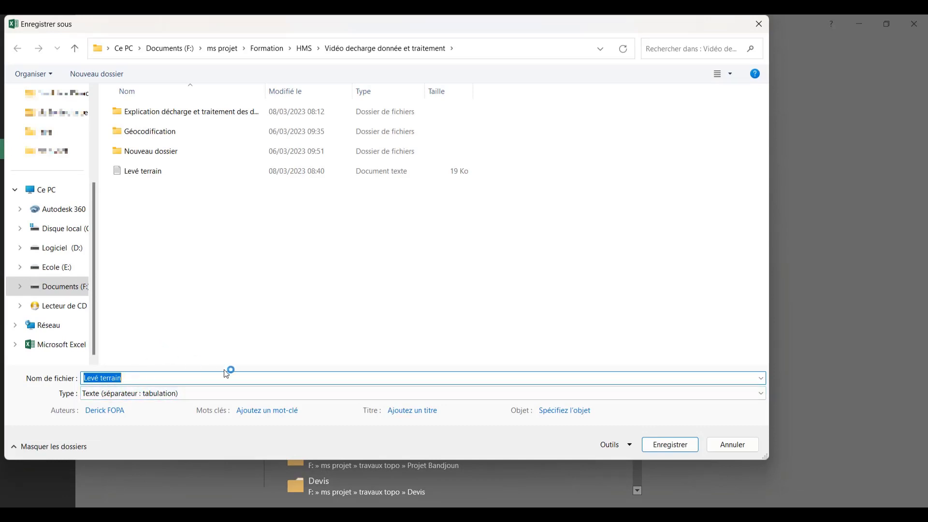
left_click(659, 443)
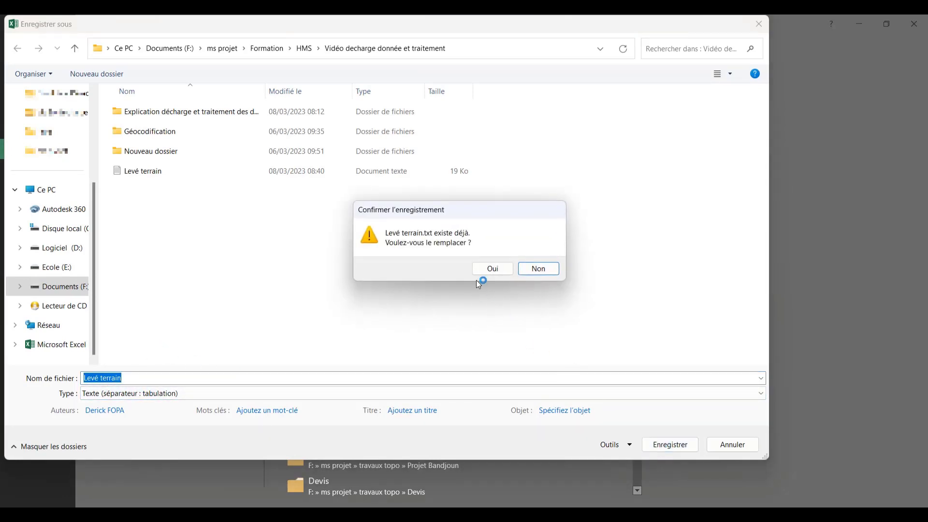
left_click(491, 270)
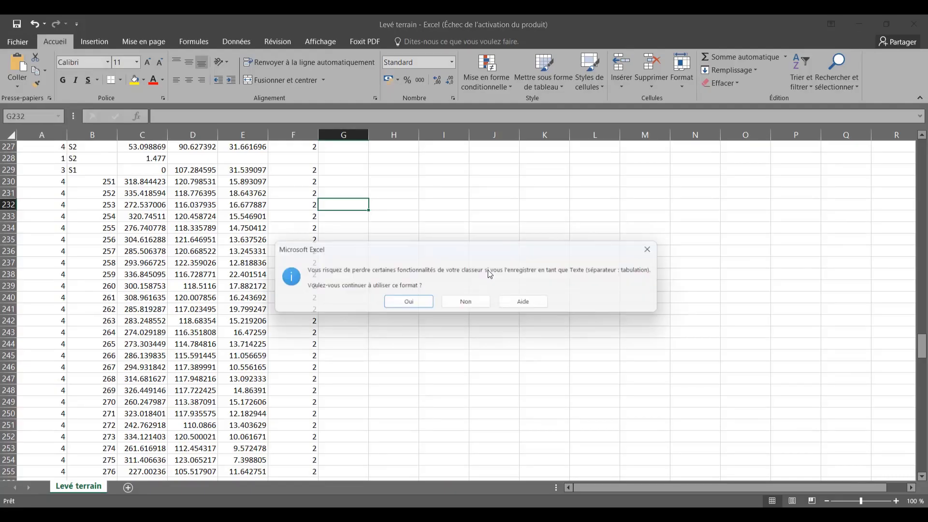
left_click(408, 305)
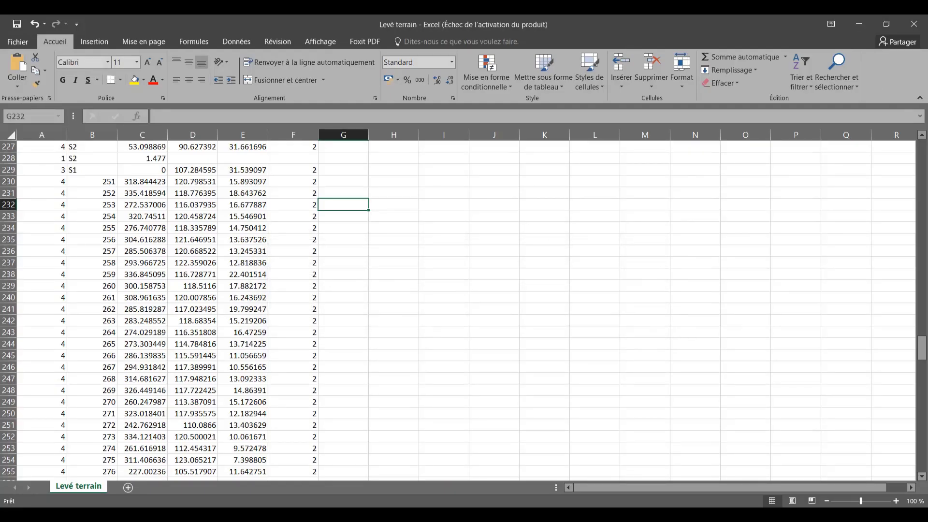
left_click(914, 24)
left_click(481, 282)
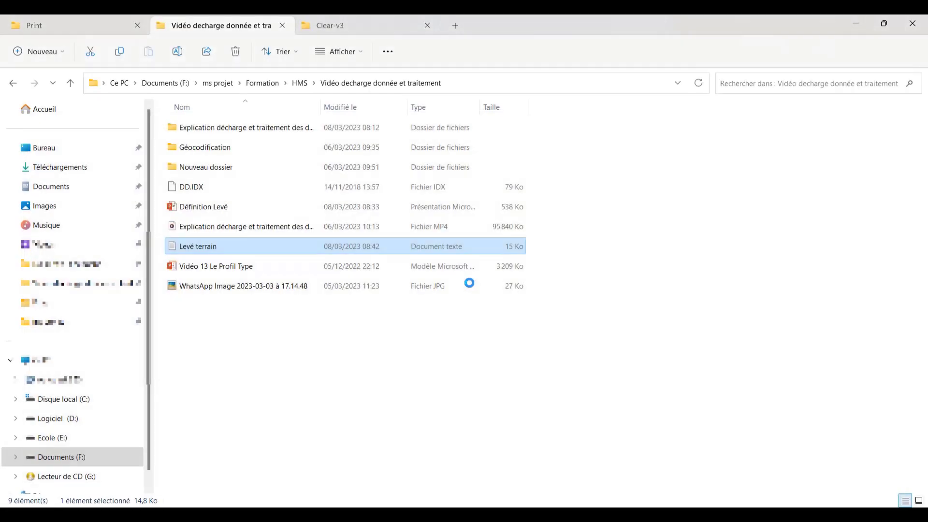
- Minimize the file explorer, search for the Calcul Topométrique application and launch it
left_click(862, 23)
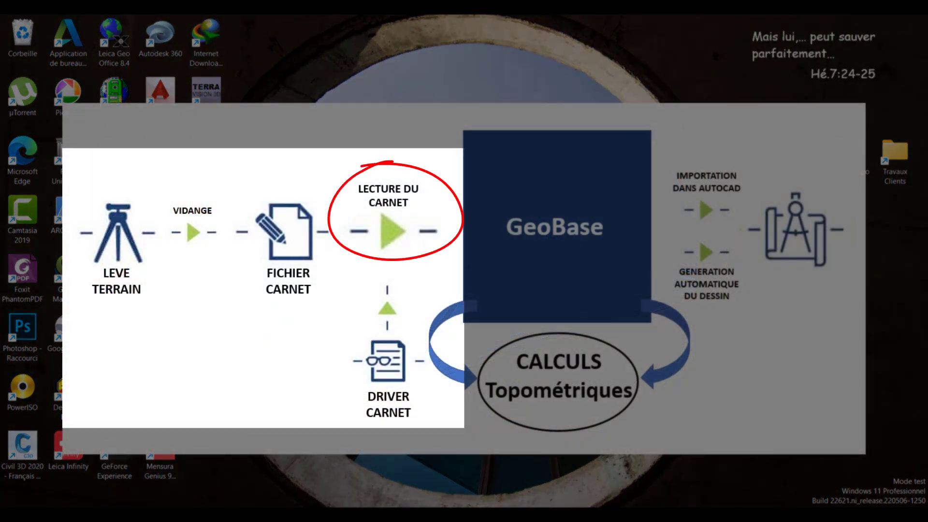
key("super")
key("super")
key("super")
type("cAL")
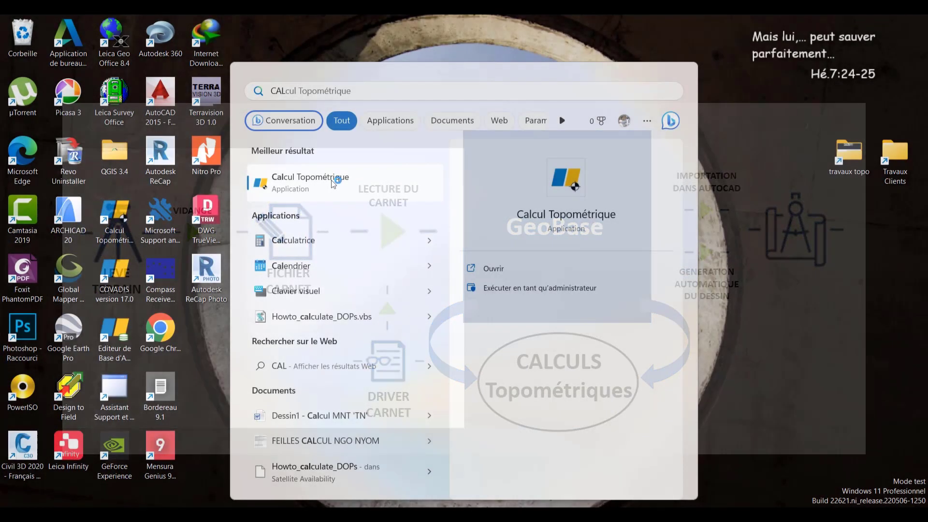
left_click(332, 180)
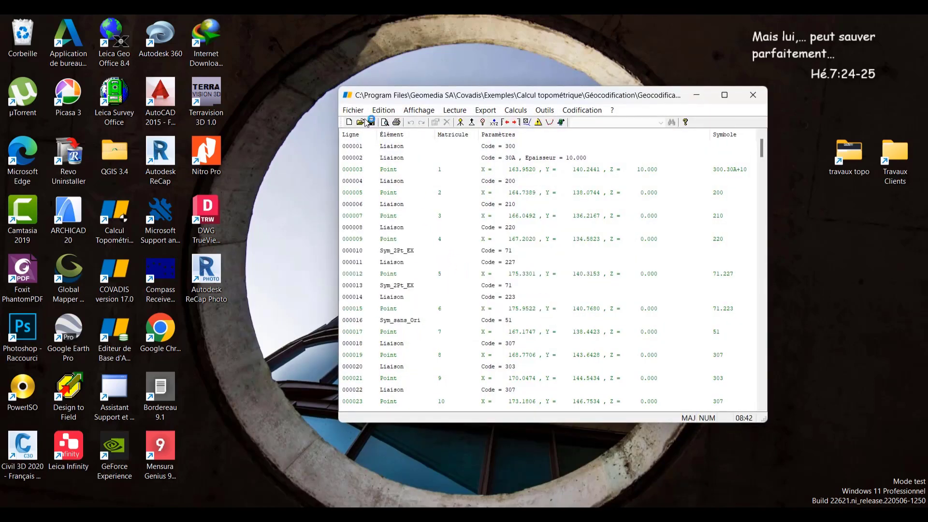
- Start a new GeoBase in the maximized window and read the Levé terrain file into it as a Nikon / Psion field book with NikPsion.ini
left_click(349, 122)
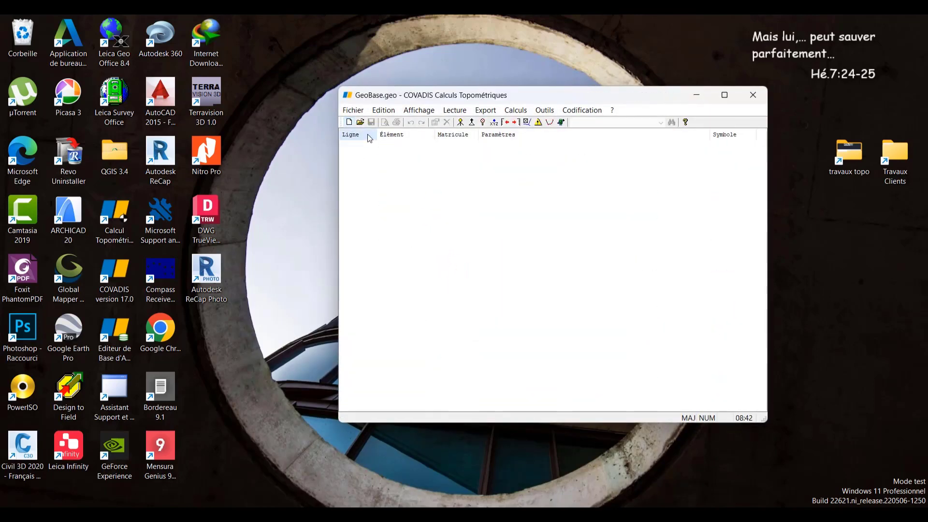
left_click(731, 95)
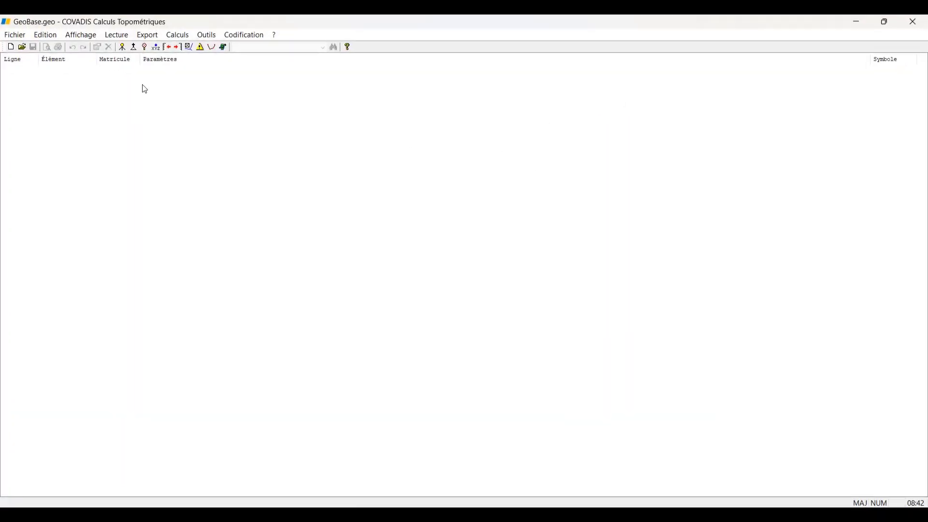
left_click(118, 37)
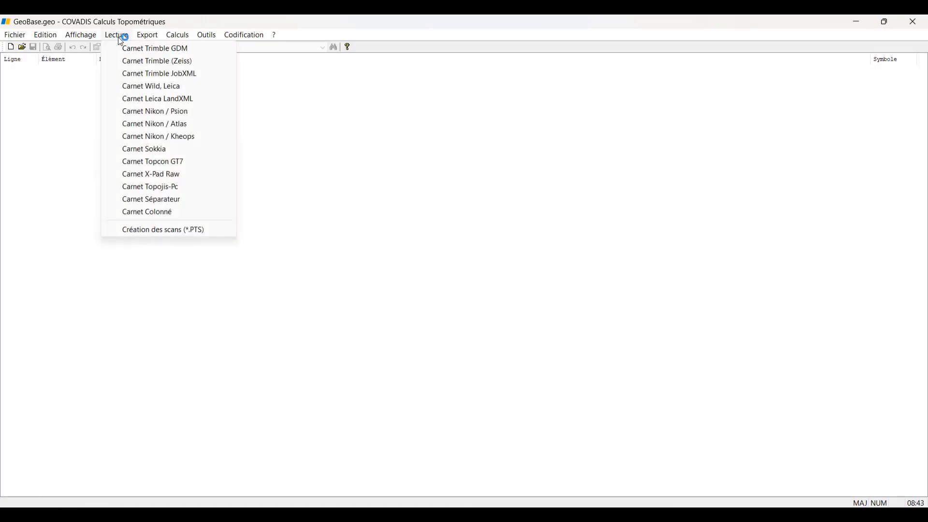
left_click(163, 113)
left_click(574, 241)
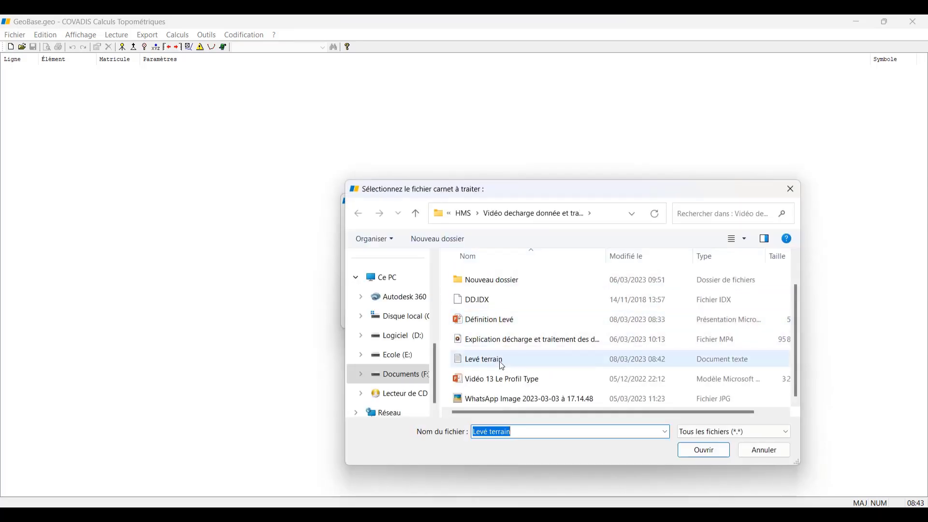
left_click(476, 362)
left_click(704, 451)
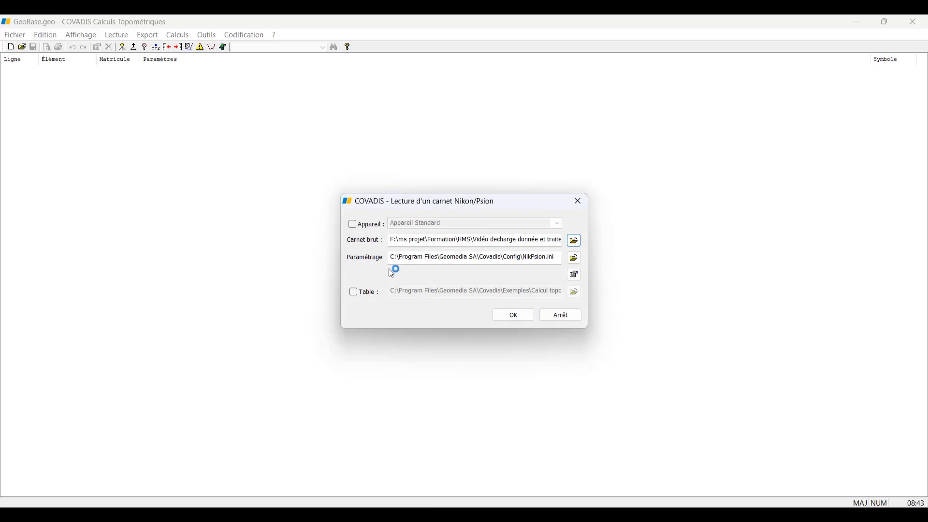
left_click(514, 316)
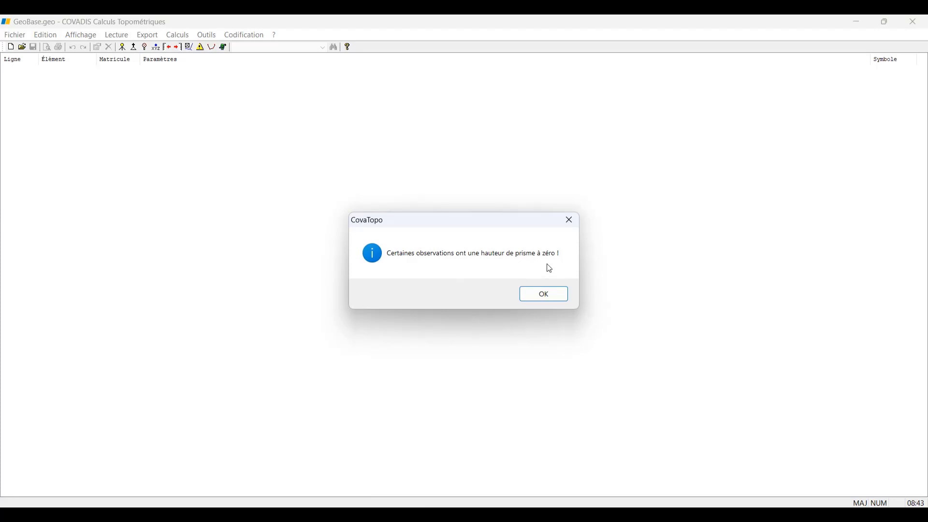
left_click(551, 294)
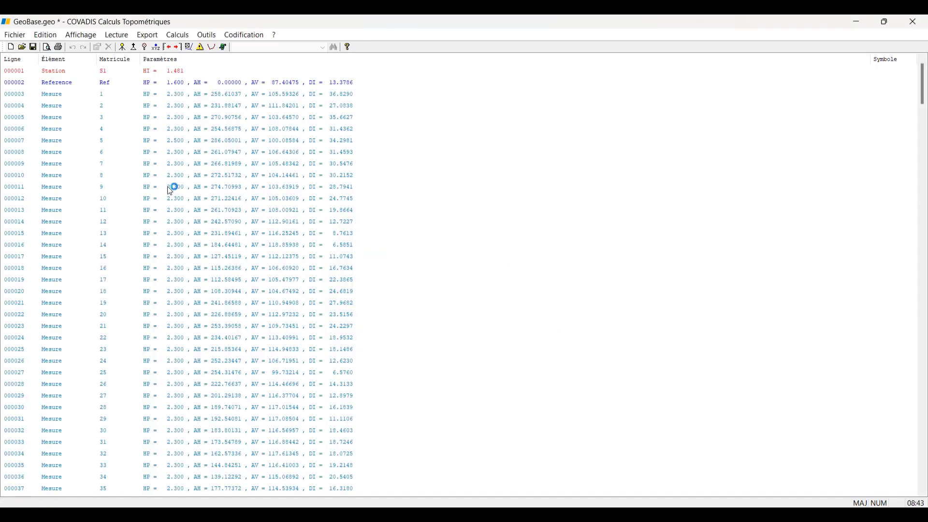
- Examine the imported station, reference and measurement lines of the field book
left_click(51, 76)
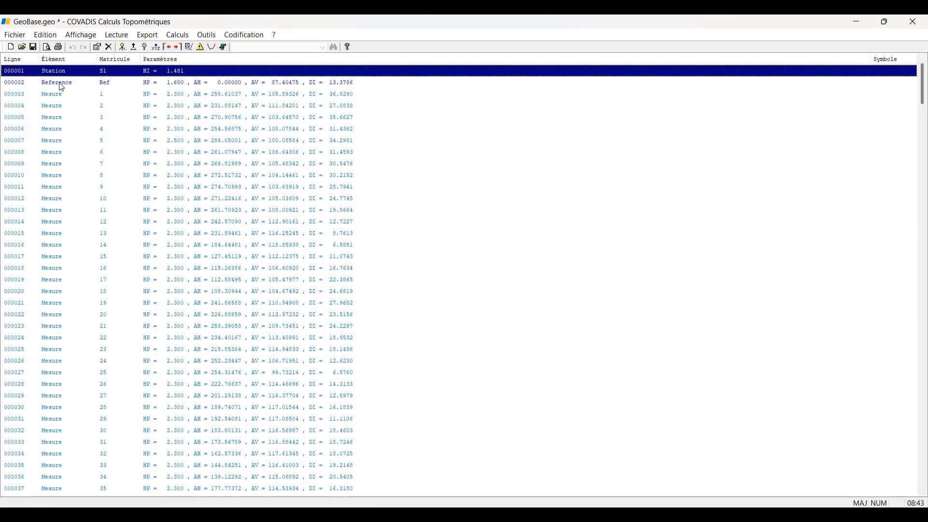
left_click(60, 86)
scroll(92, 223, "down", 20)
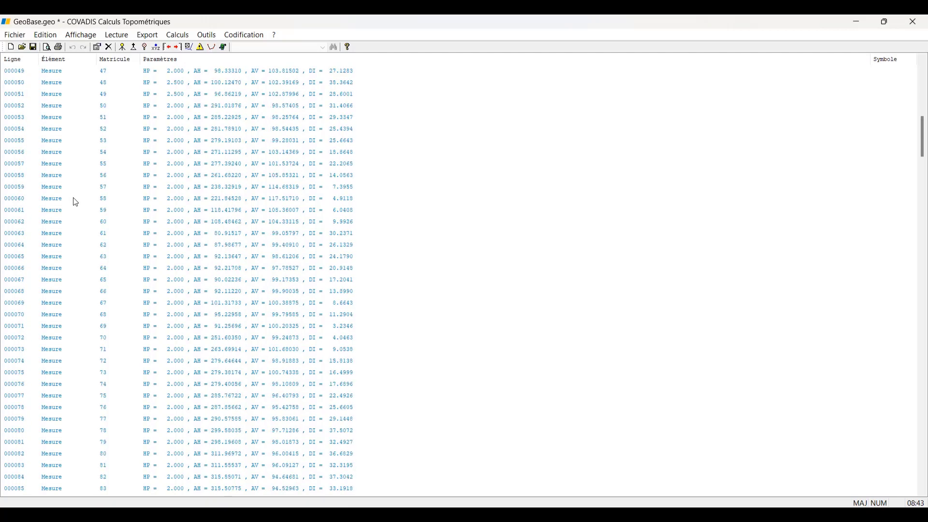
scroll(84, 213, "down", 14)
scroll(83, 214, "up", 6)
scroll(147, 223, "up", 20)
scroll(152, 202, "up", 8)
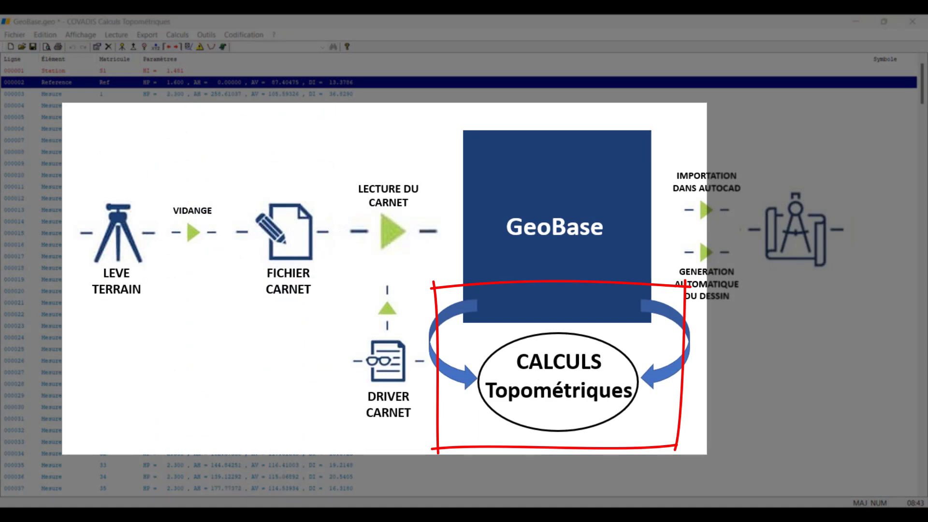
- Add a new point S1 with X 1000, Y 1000 and Z 700, keeping the matricule that is already in use
key("Caps_Lock")
key("Caps_Lock")
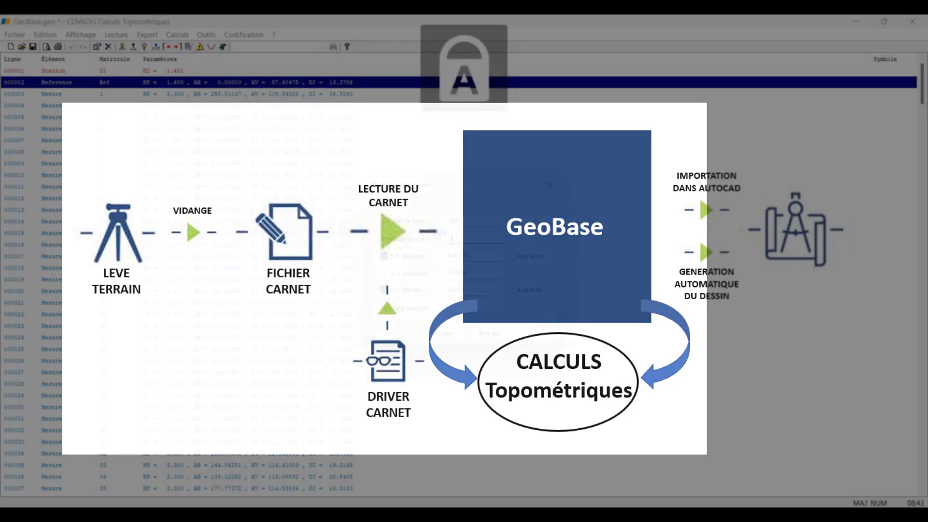
key("Tab")
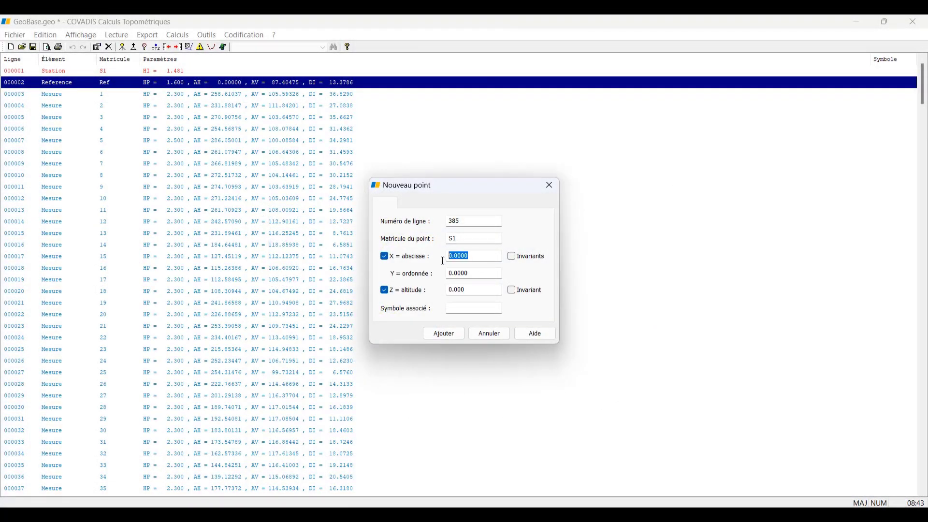
type("10")
key("Tab")
type("10")
key("Tab")
type("700")
left_click(444, 333)
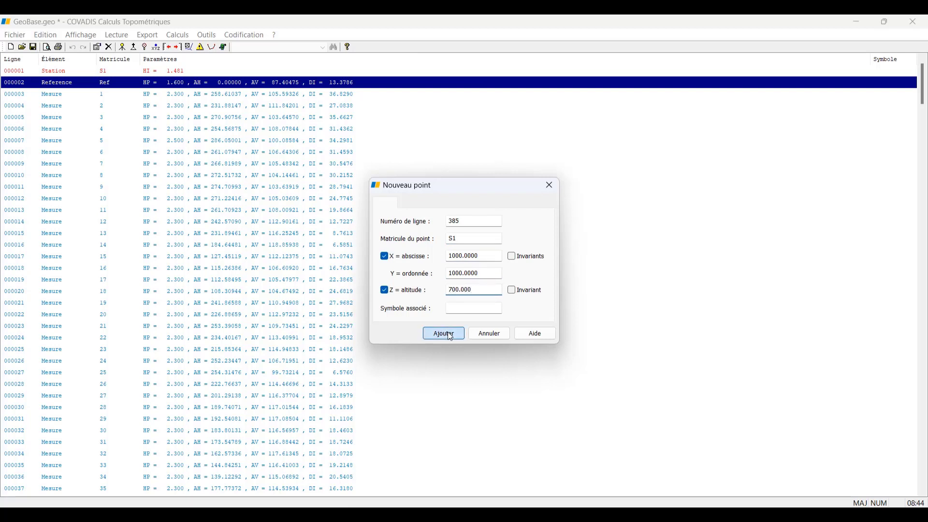
left_click(472, 294)
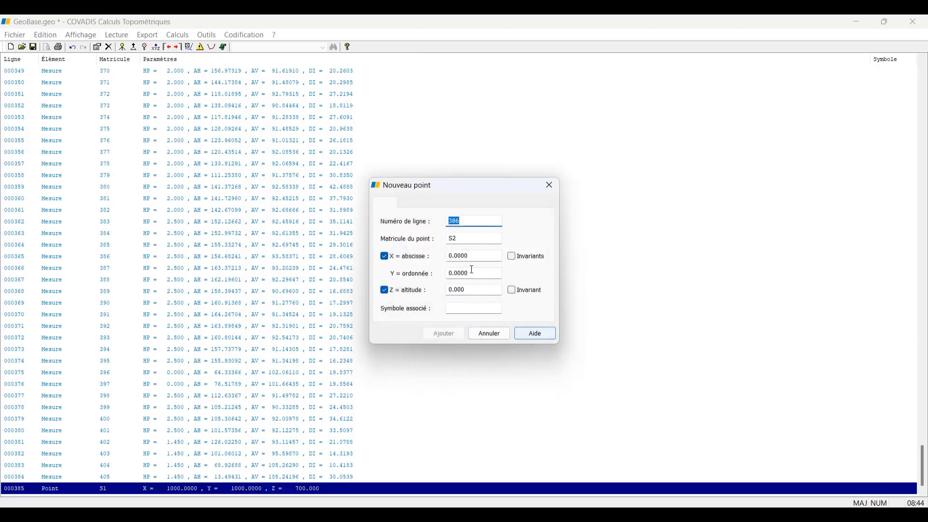
- Name the next new point Ref and set its Y ordinate to 1013.120301
double_click(463, 239)
type("Ref")
double_click(470, 274)
type("1013.120301")
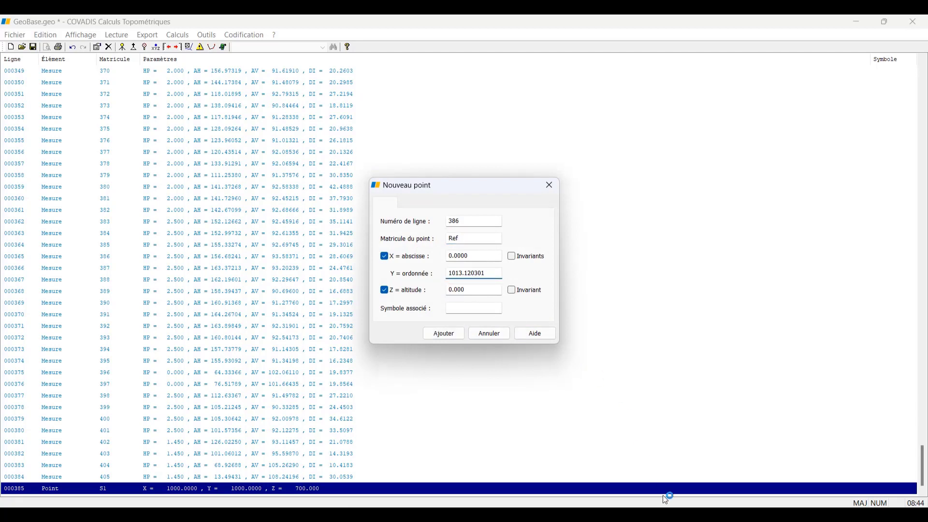
- Copy the Ref altitude 702.511132 from the Levé terrain text file, close the file, and enter the altitude as the new point's Z
key("alt+Tab")
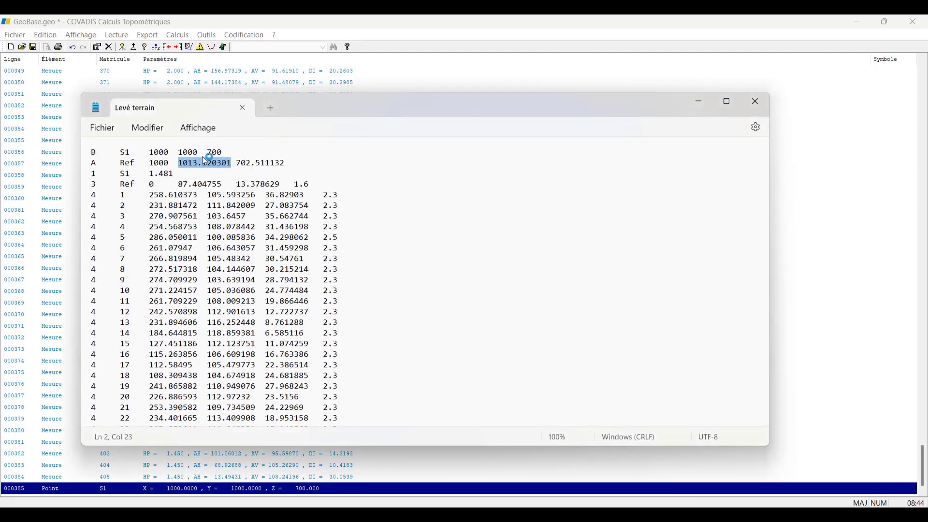
left_click(285, 163)
left_click_drag(286, 164, 239, 165)
key("ctrl+c")
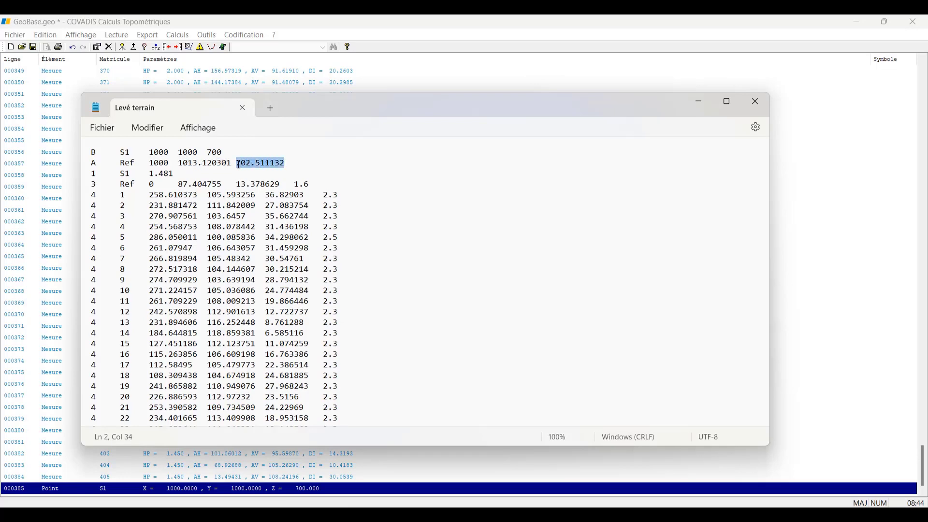
left_click(756, 102)
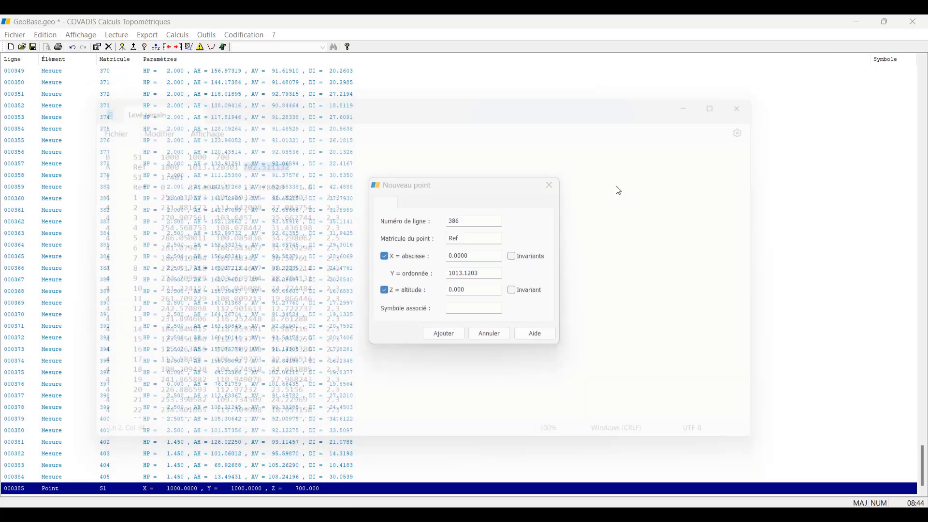
left_click(485, 290)
left_click_drag(440, 289, 439, 288)
key("ctrl+v")
- Set the Ref point's X to 1000, add it while keeping the duplicate matricule, and stop adding points
left_click_drag(468, 257, 441, 256)
type("10")
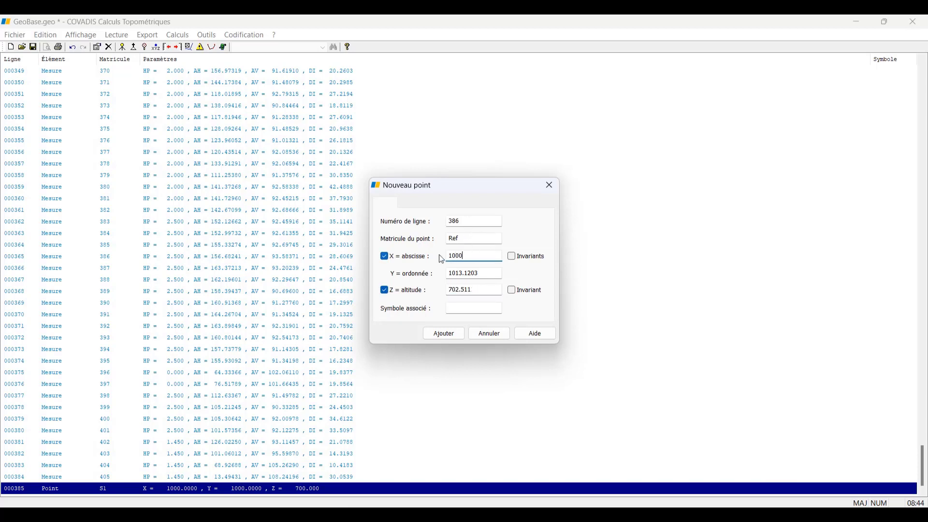
type("00")
left_click(451, 331)
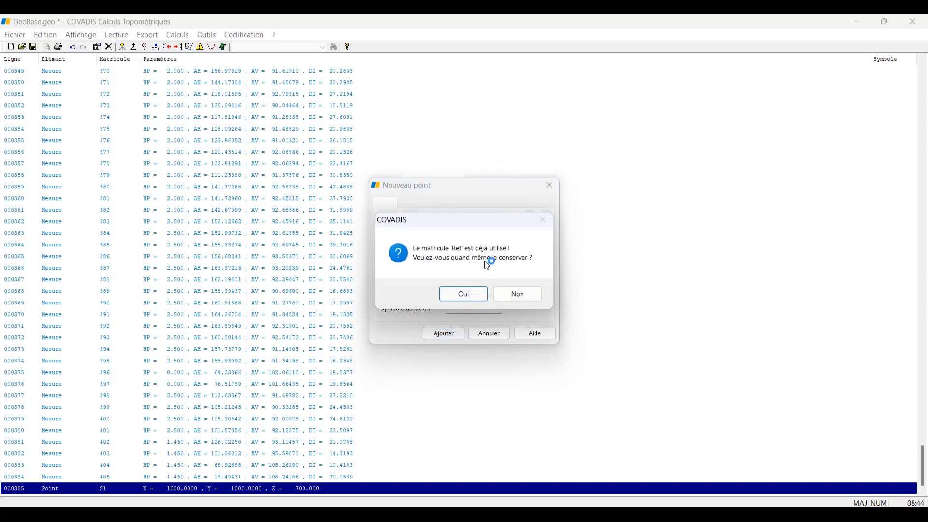
left_click(466, 296)
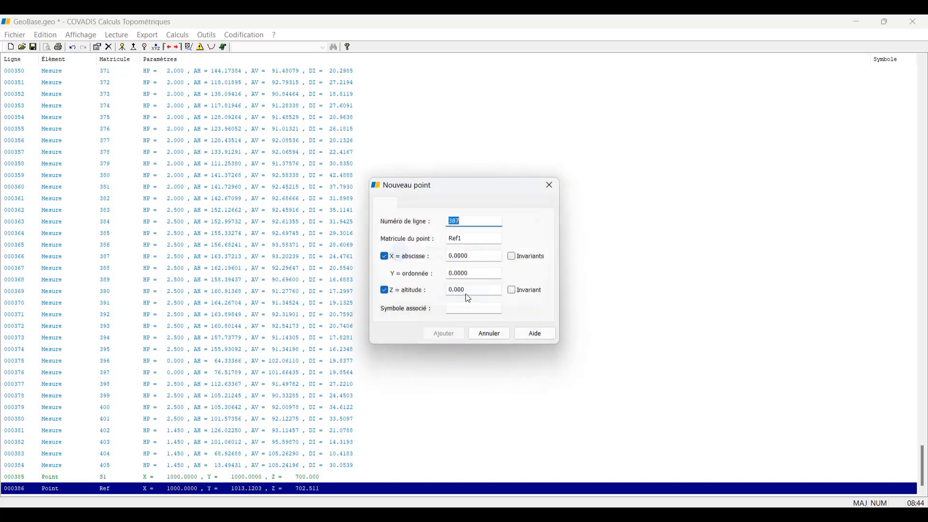
left_click(489, 334)
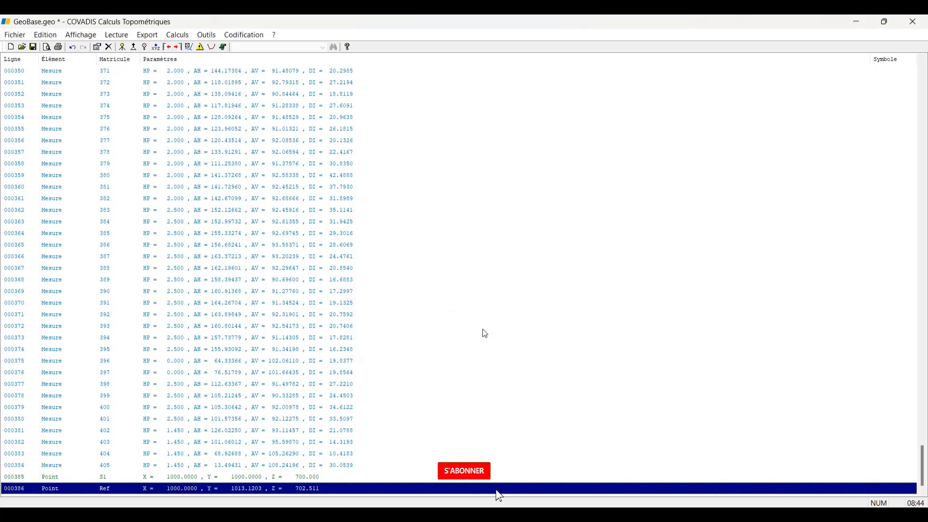
left_click(123, 478)
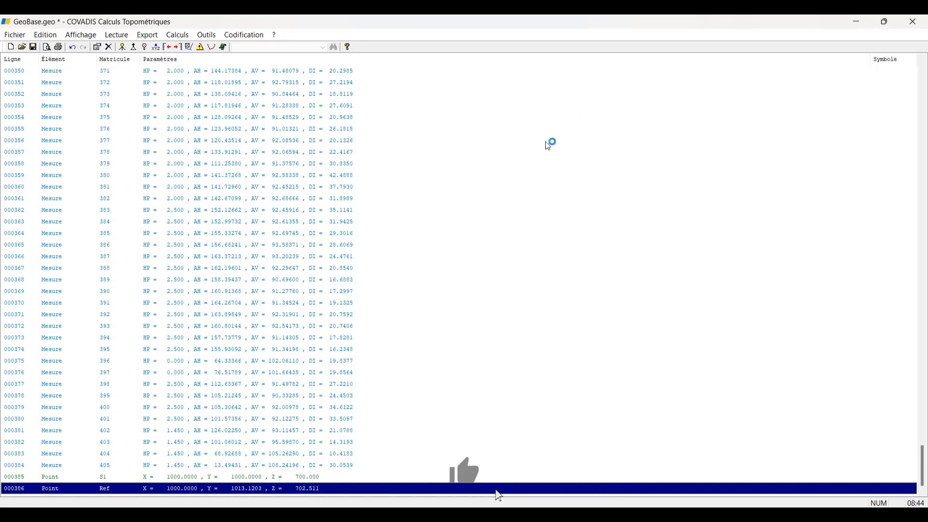
- Calculate the V0 of station S1 from reference Ref, view its graphic, and record the result
left_click(179, 36)
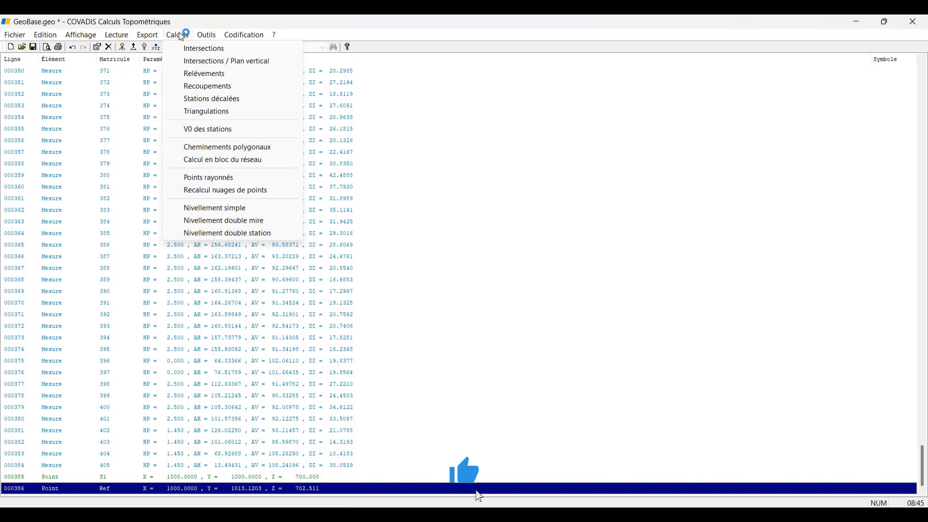
left_click(223, 134)
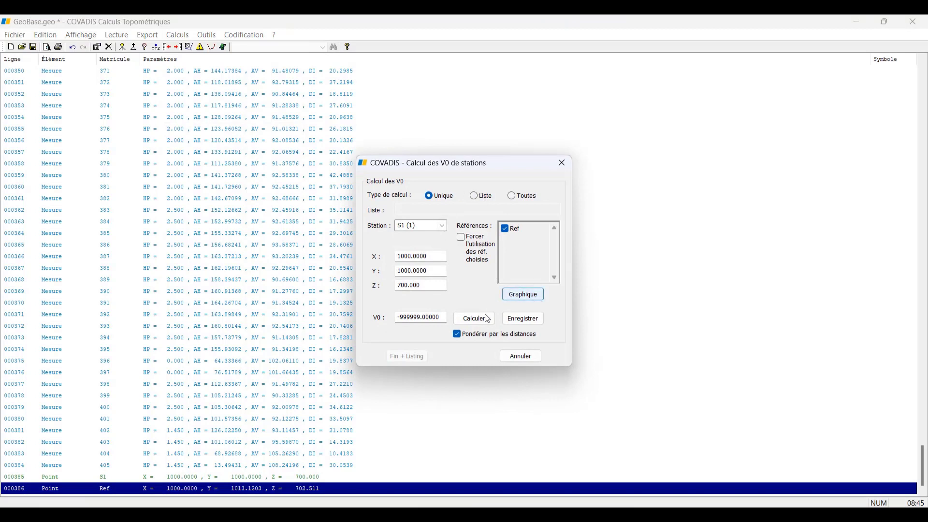
left_click(516, 295)
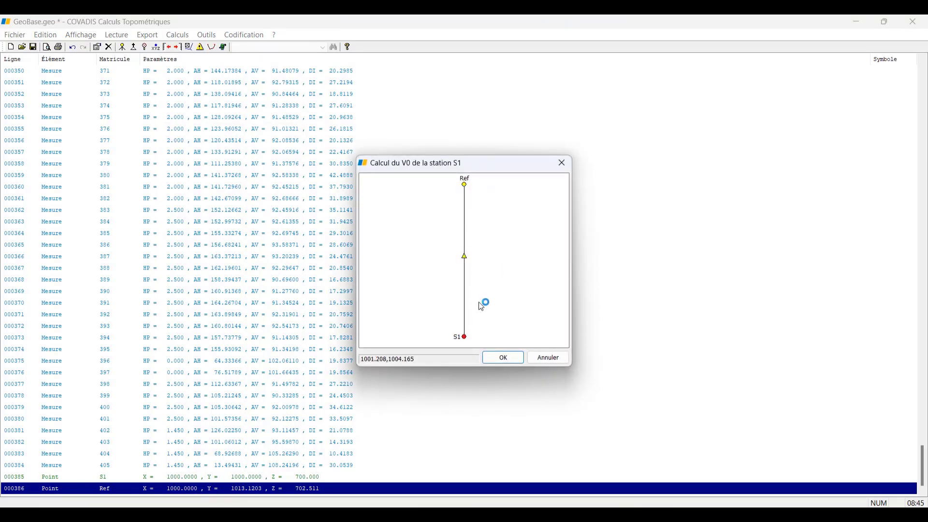
left_click(505, 360)
left_click(476, 320)
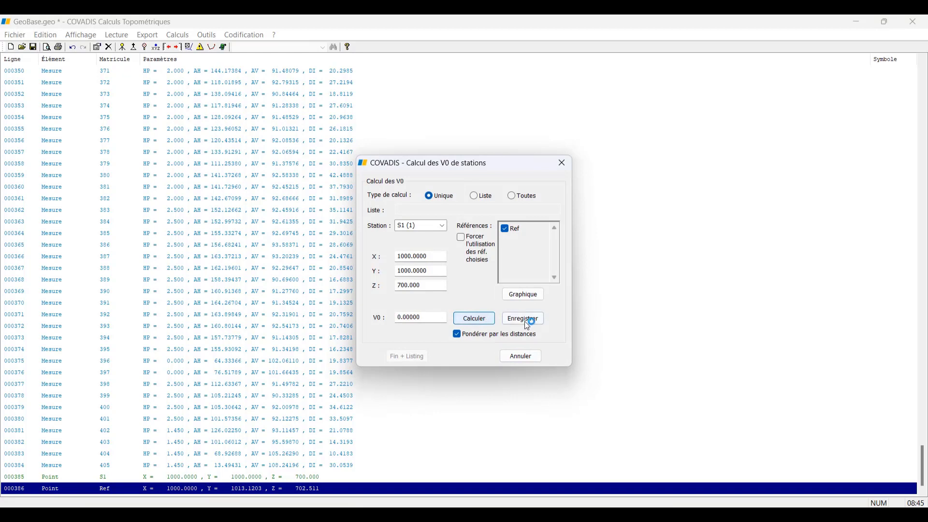
left_click(525, 319)
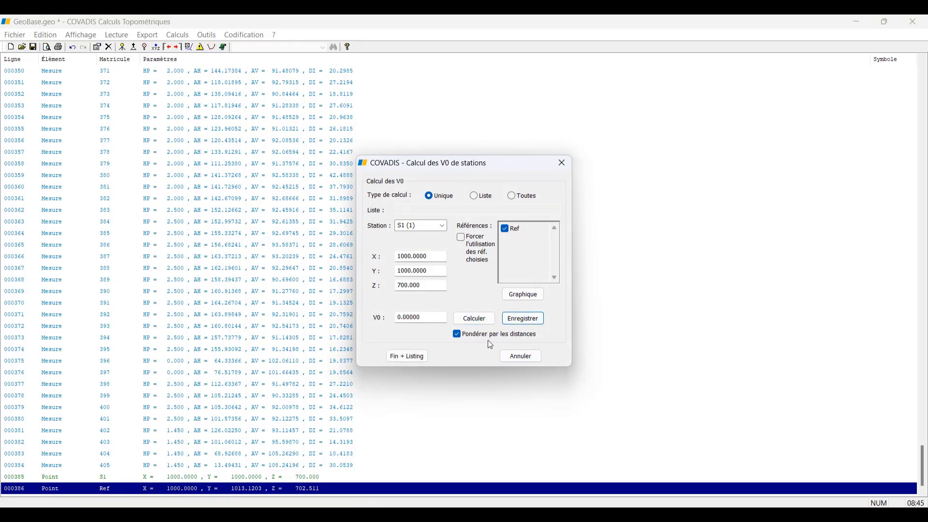
- Finish the V0 calculation without saving the results to a listing file
left_click(419, 362)
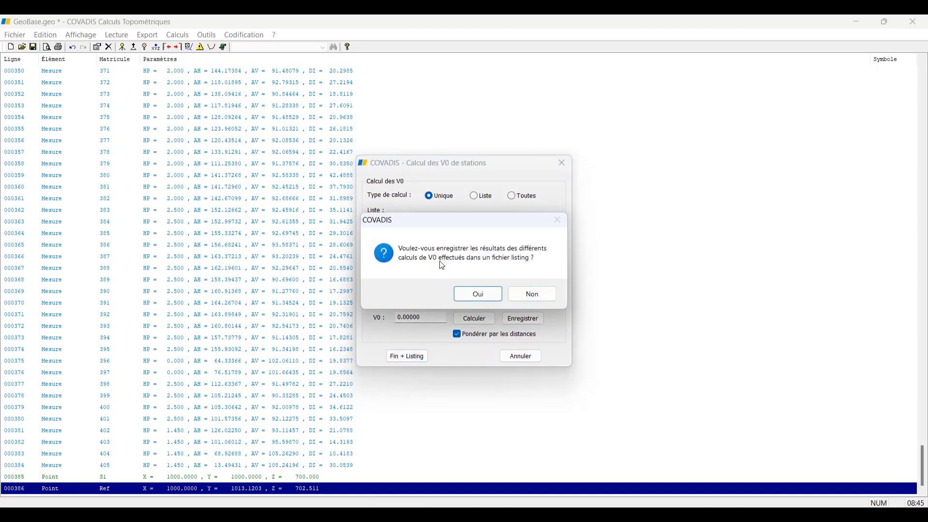
left_click(532, 297)
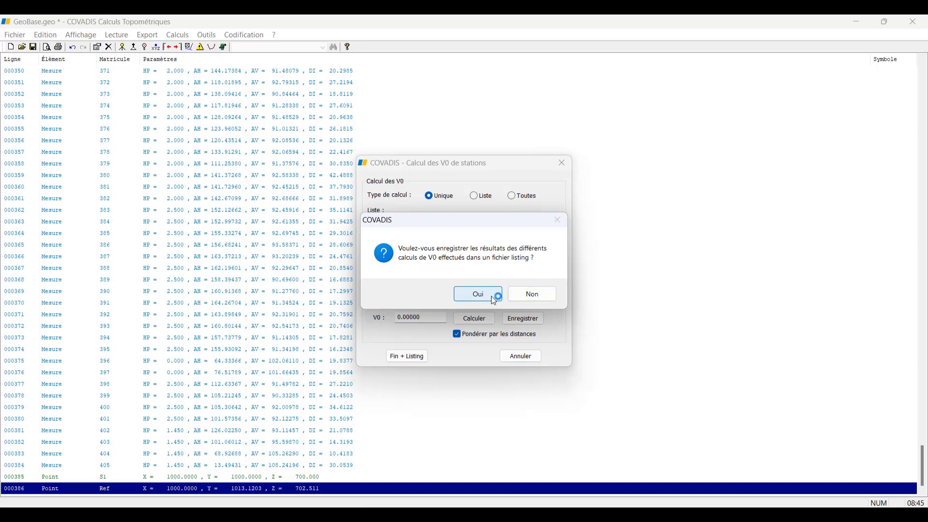
left_click(533, 296)
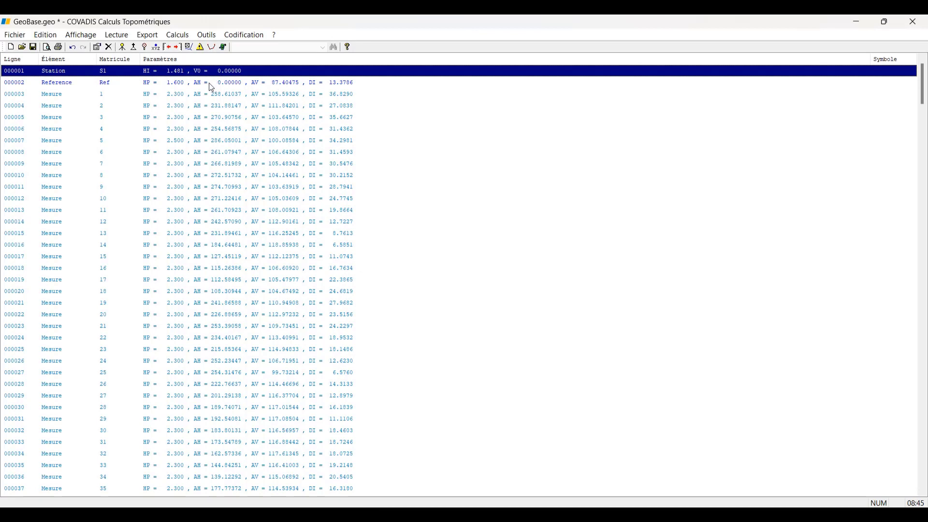
- Create an open-ended (En Antenne) traverse from stations S1 and S2 in the polygonal traverse calculation and record it
left_click(179, 35)
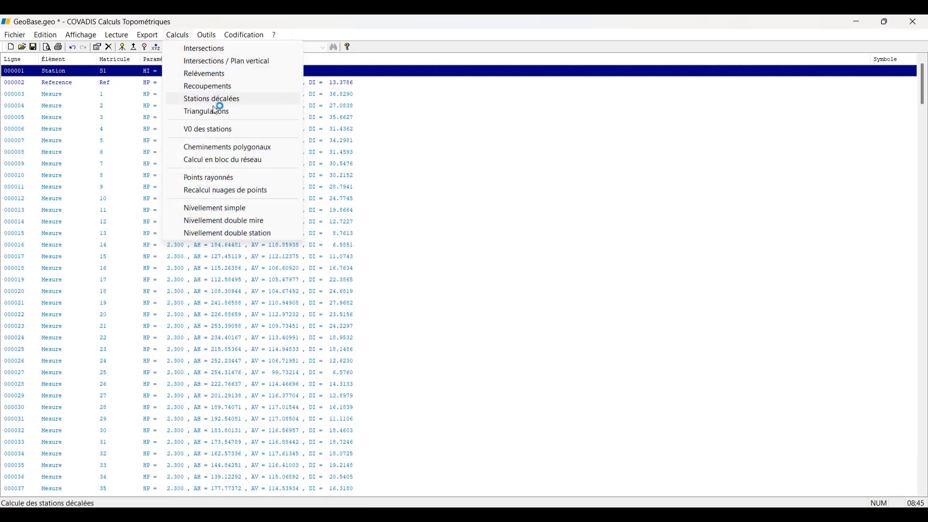
left_click(249, 151)
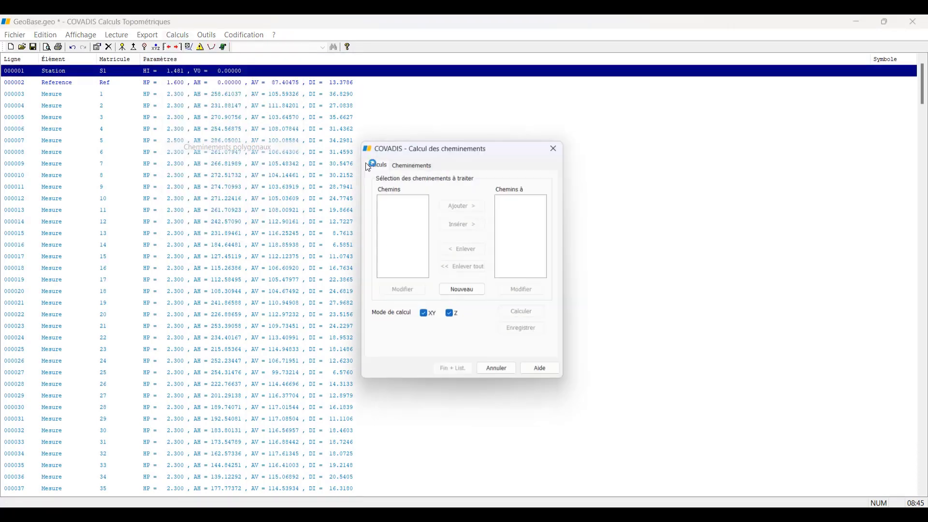
left_click(424, 162)
left_click(417, 325)
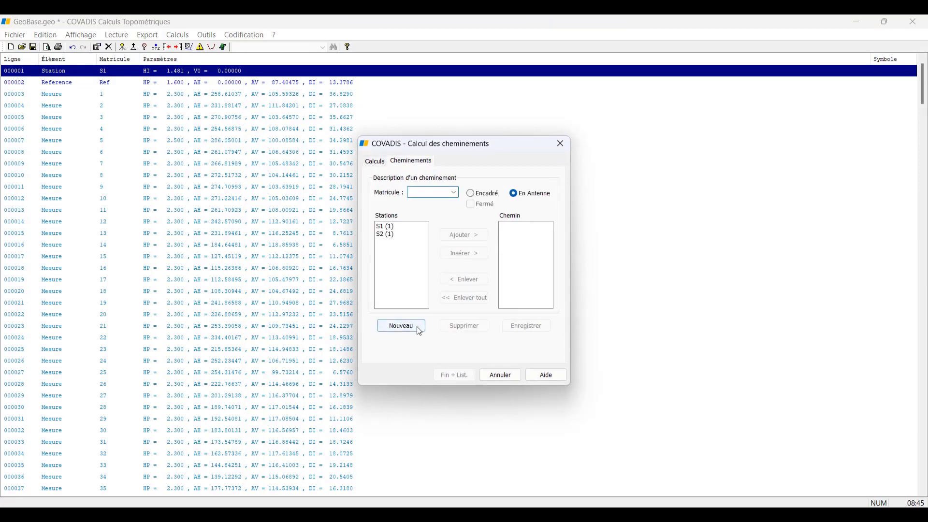
left_click(389, 226)
left_click(454, 236)
left_click(454, 236)
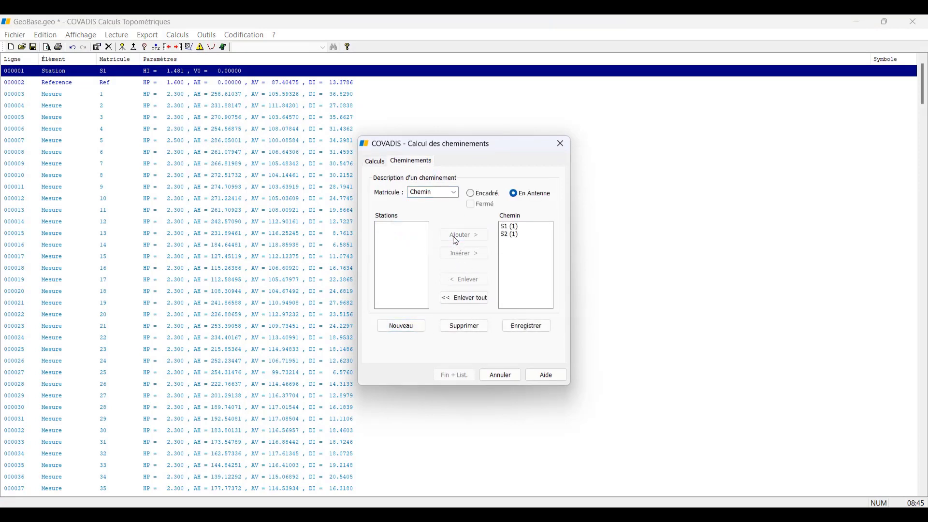
left_click(530, 329)
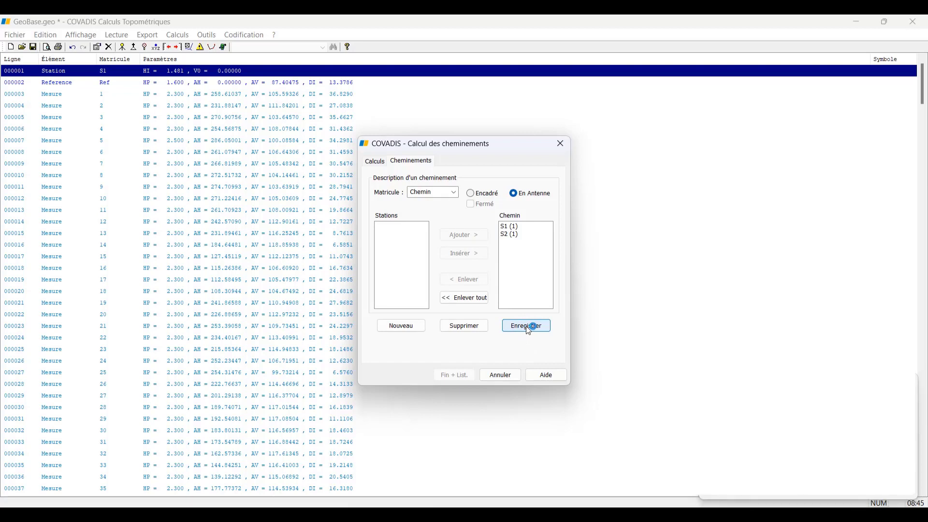
- Calculate the Chemin traverse in XY and Z, record the result, and finish without saving a listing file
left_click(380, 164)
left_click(387, 198)
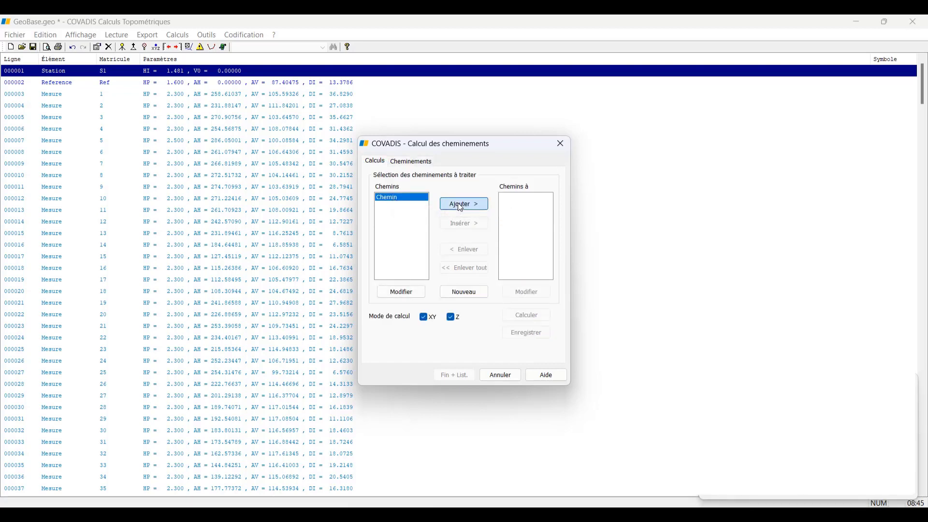
left_click(462, 206)
left_click(516, 200)
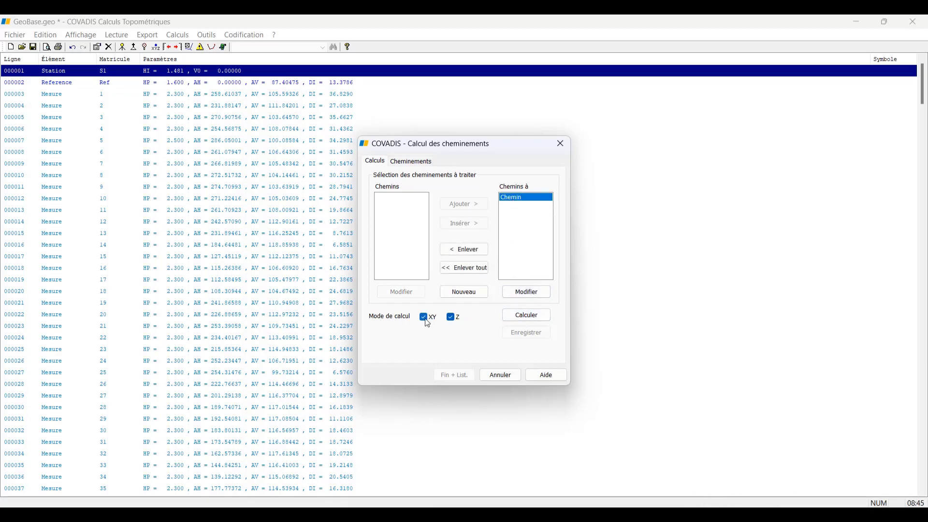
left_click(536, 318)
left_click(531, 333)
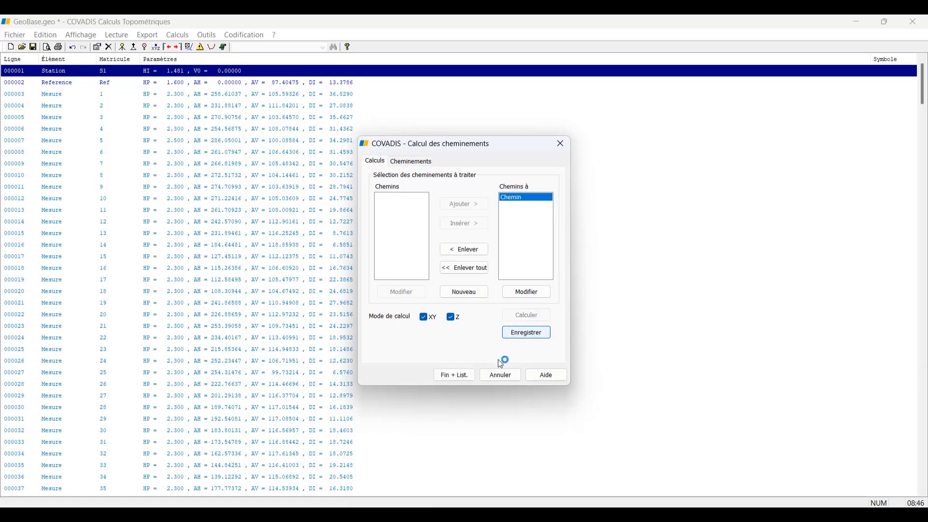
left_click(463, 375)
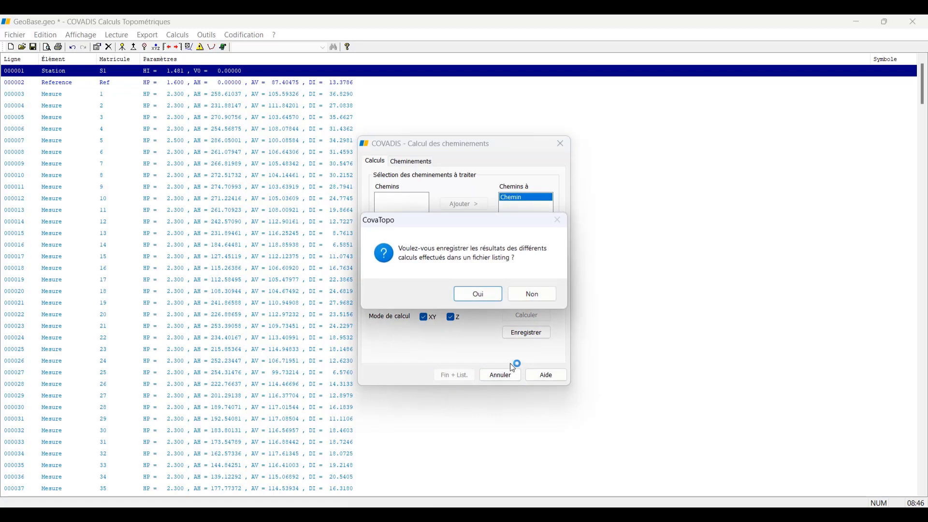
left_click(538, 294)
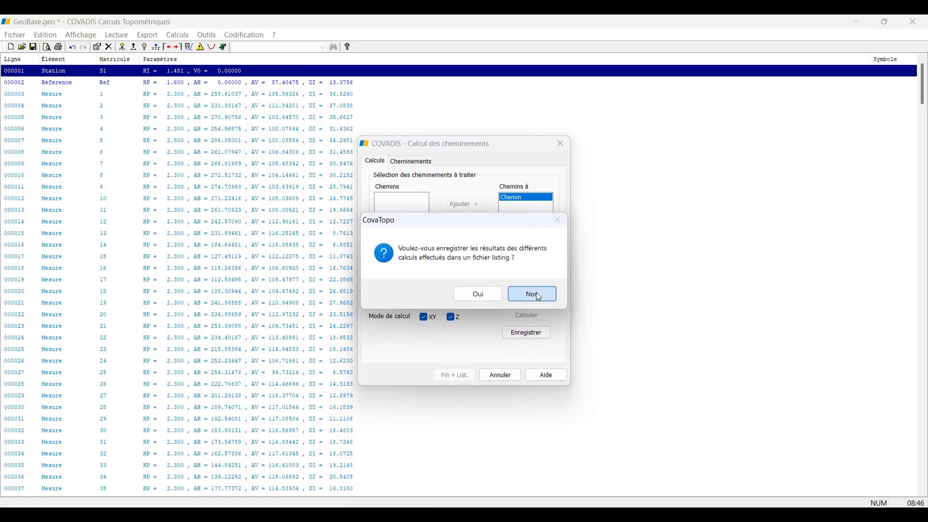
- Review the known points, traverse and calculated station point at the end of the geobase
scroll(484, 295, "down", 13)
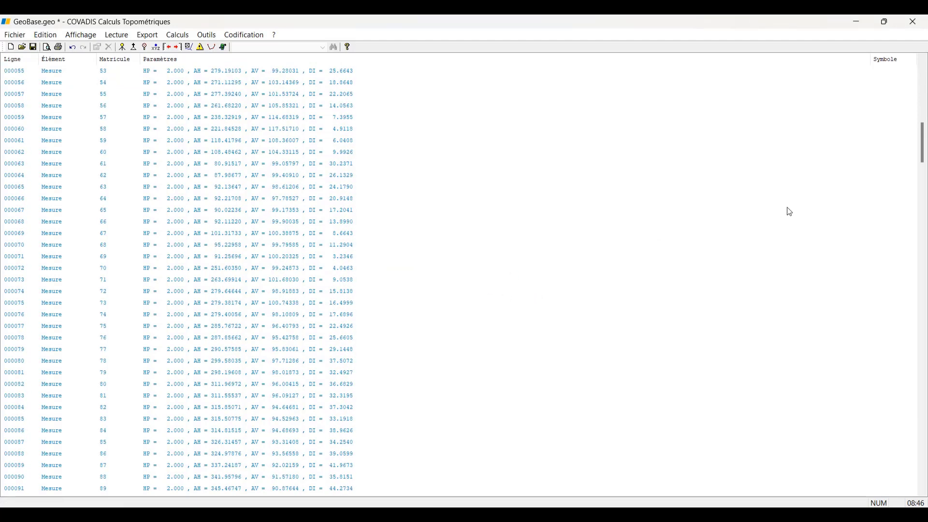
left_click_drag(923, 133, 923, 466)
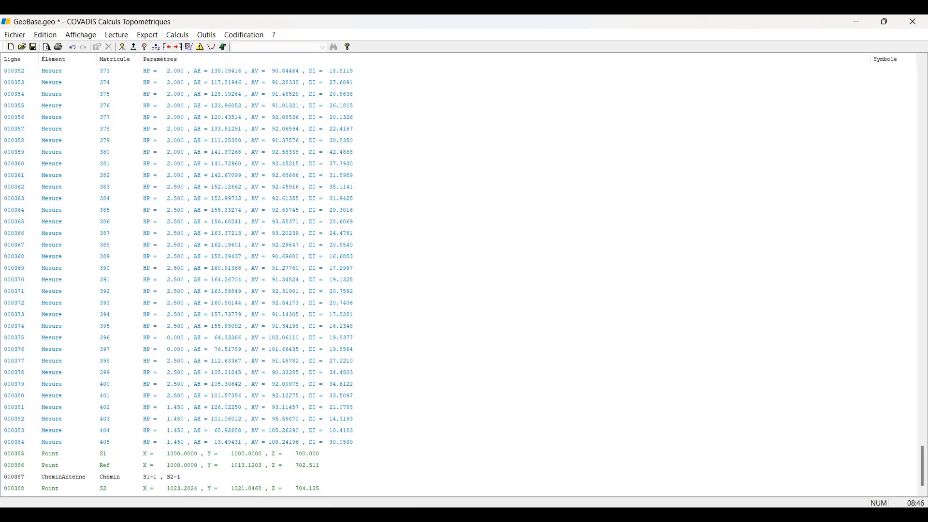
left_click(821, 514)
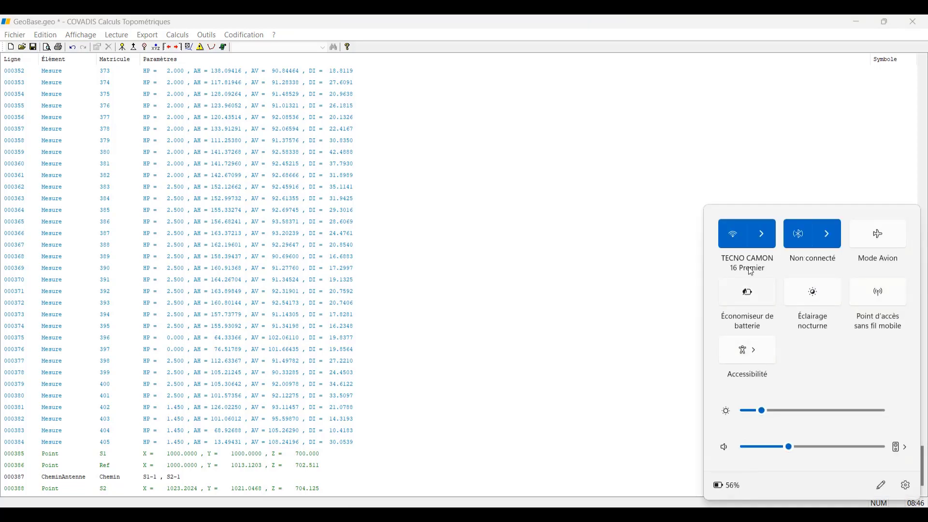
left_click(503, 290)
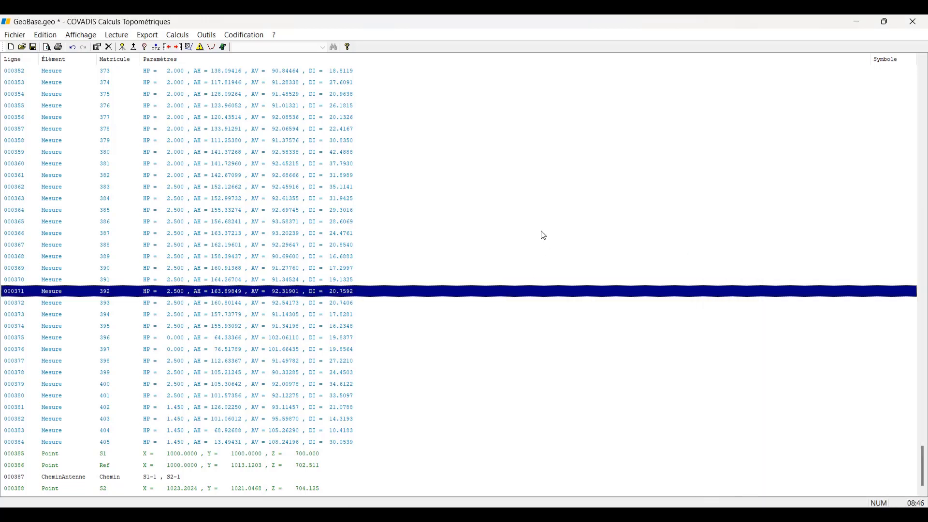
- Calculate the radiated points of stations S1 and S2 in XY and Z, and finish without saving a listing file
left_click(178, 35)
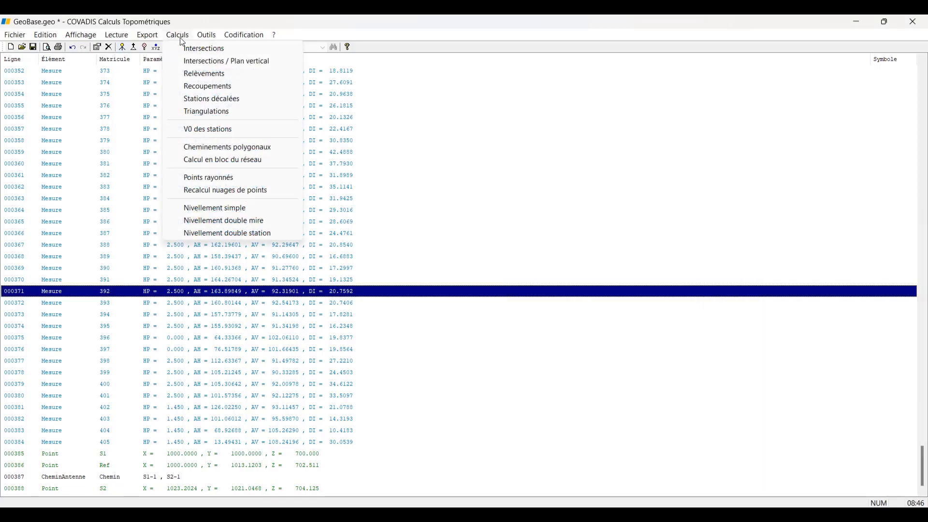
left_click(216, 182)
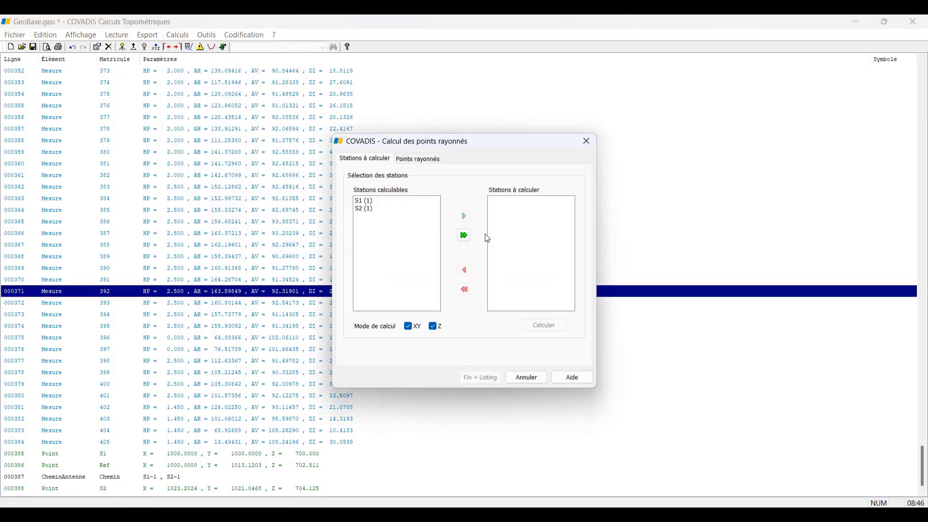
left_click(367, 200)
left_click(465, 217)
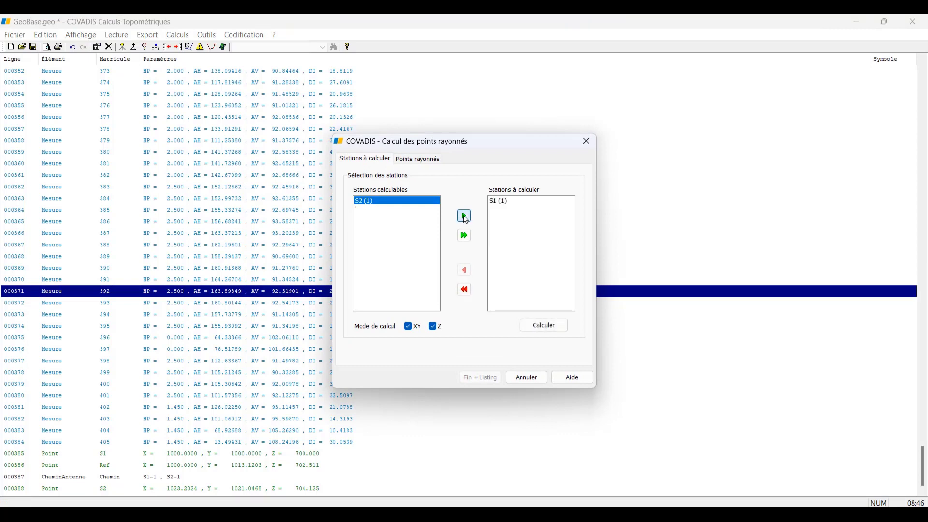
left_click(465, 217)
left_click(543, 326)
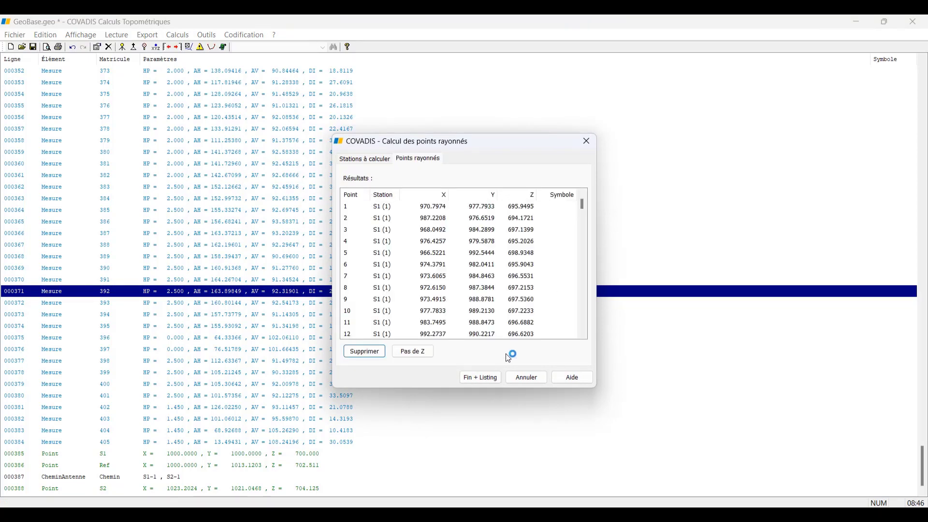
scroll(430, 283, "down", 18)
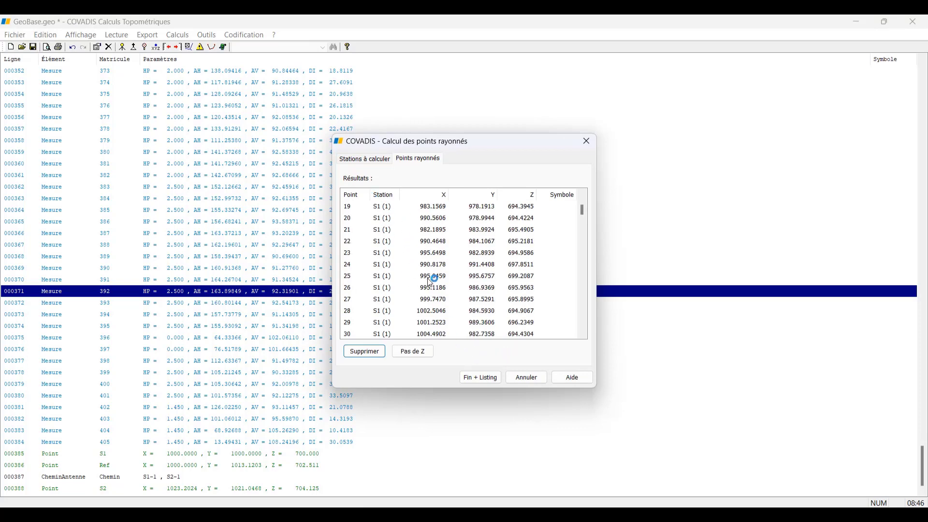
left_click(483, 378)
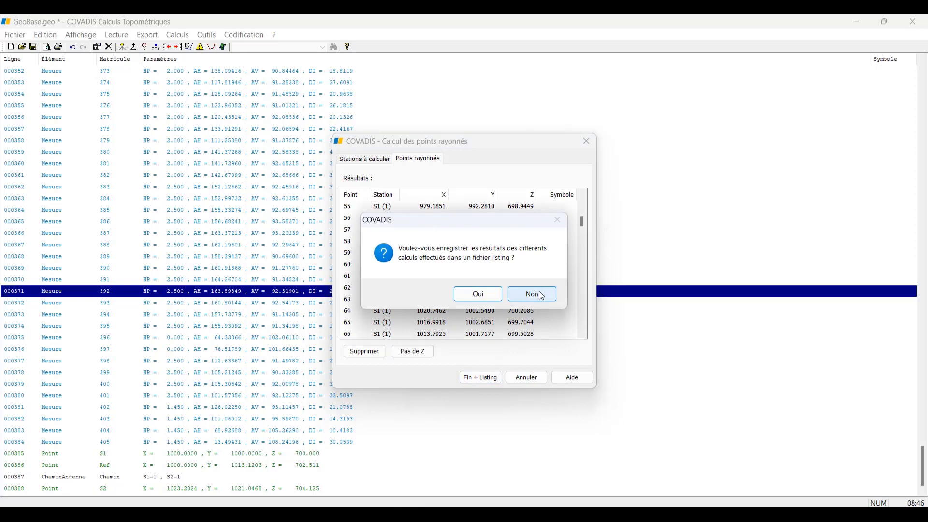
left_click(541, 296)
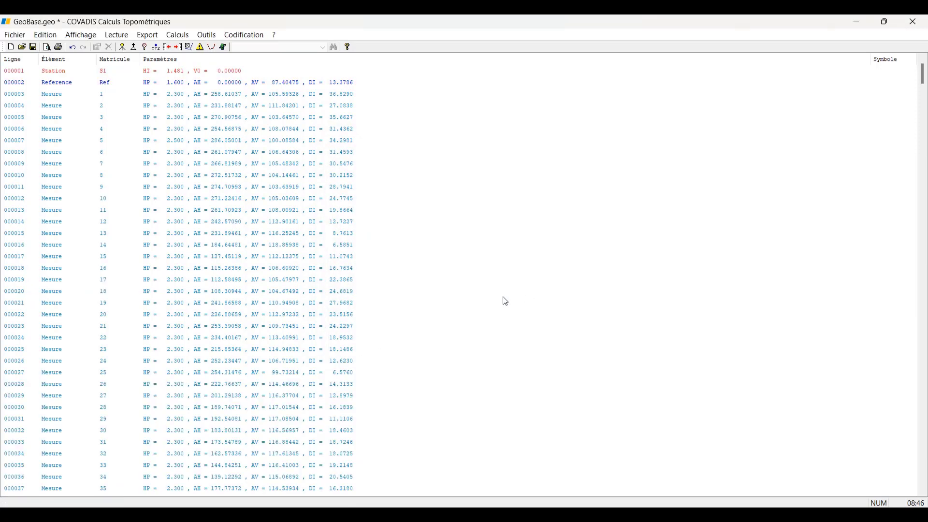
- View the traverse network graphic with the measurements drawn, and close the view
left_click_drag(924, 95, 915, 229)
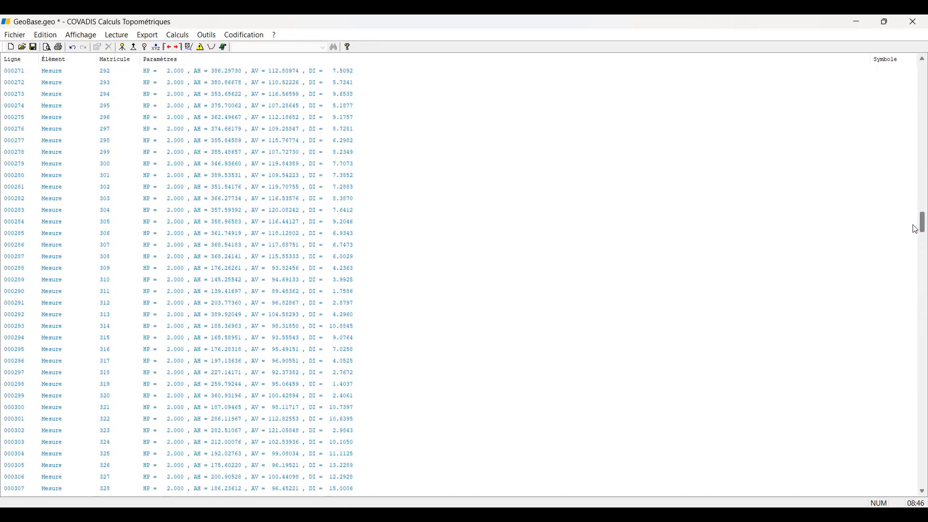
left_click(207, 36)
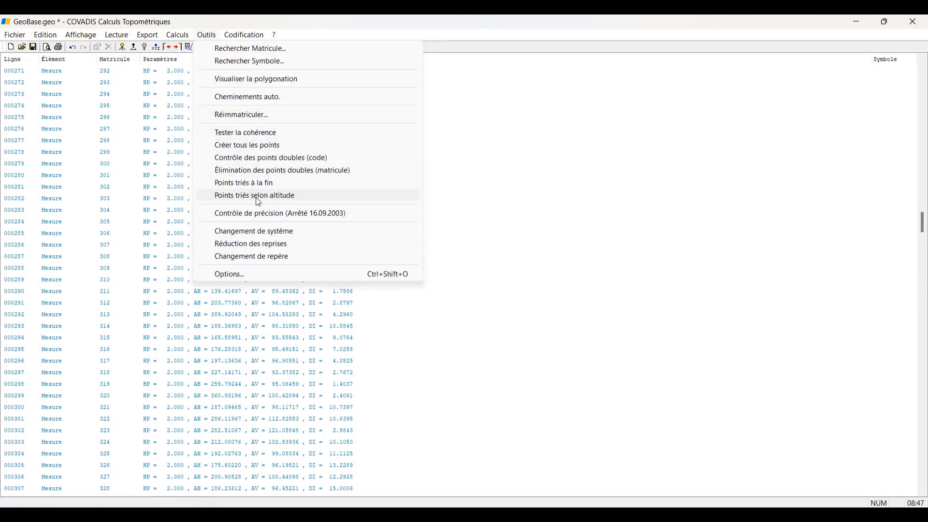
left_click(256, 80)
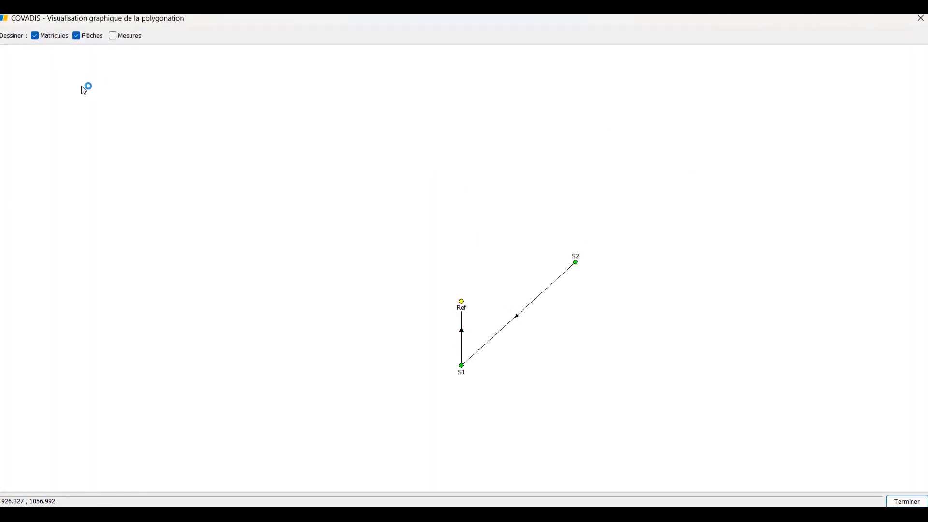
left_click(128, 32)
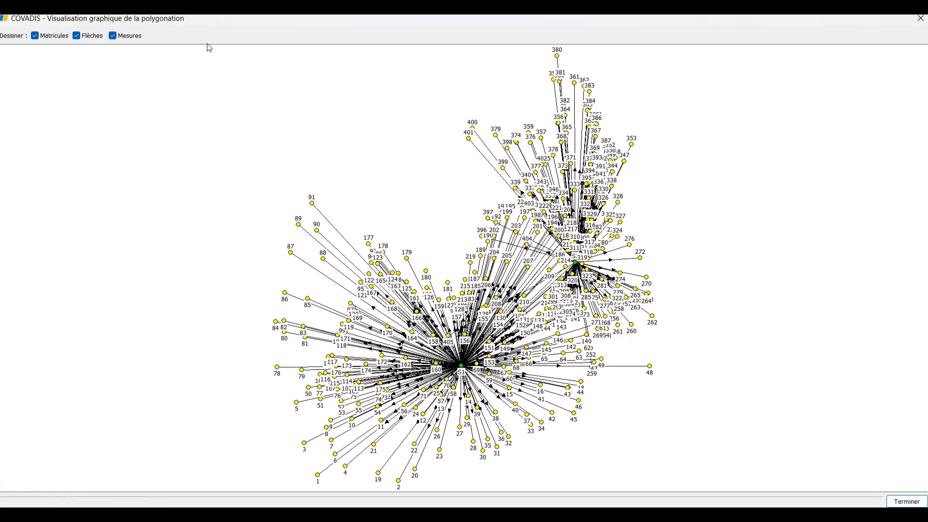
left_click(920, 19)
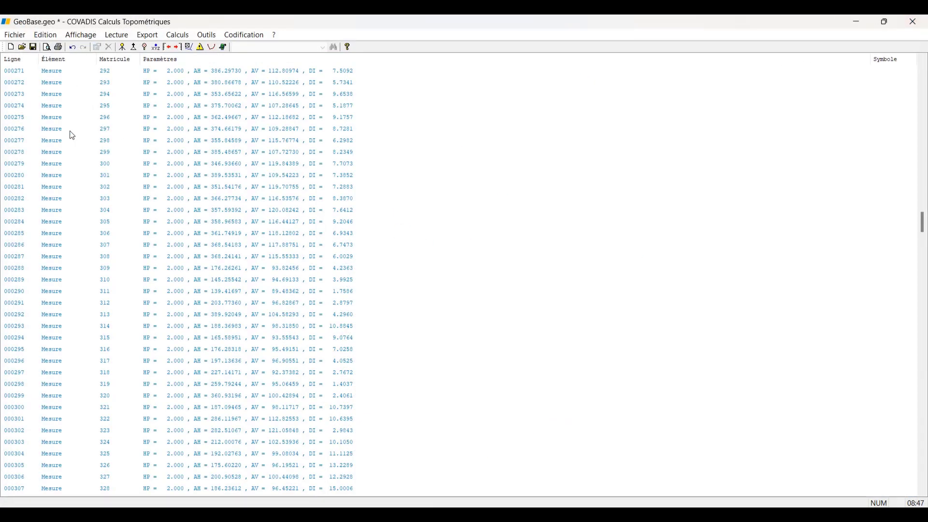
- Save the geobase as GeoBase.geo in the Vidéo decharge donnée et traitement folder, close the topometric calculations, and minimize the file explorer
left_click(33, 47)
left_click(367, 311)
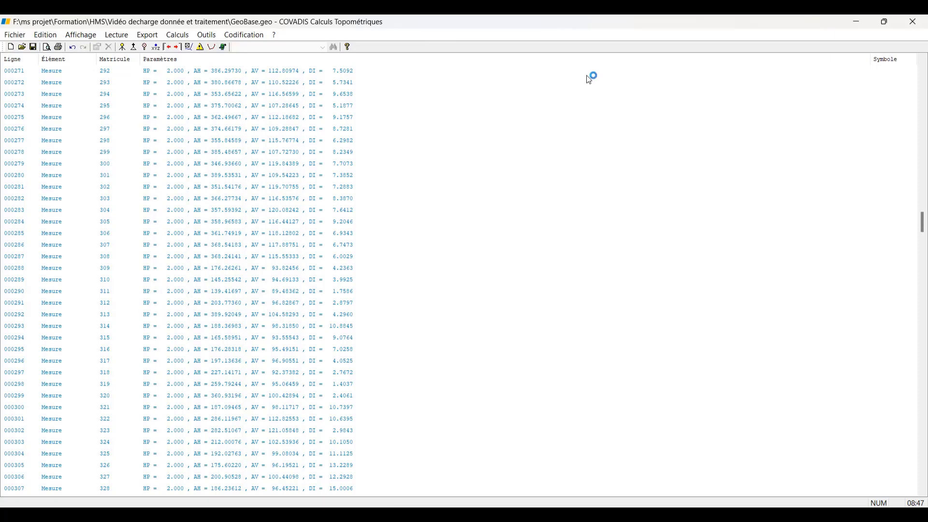
left_click(920, 23)
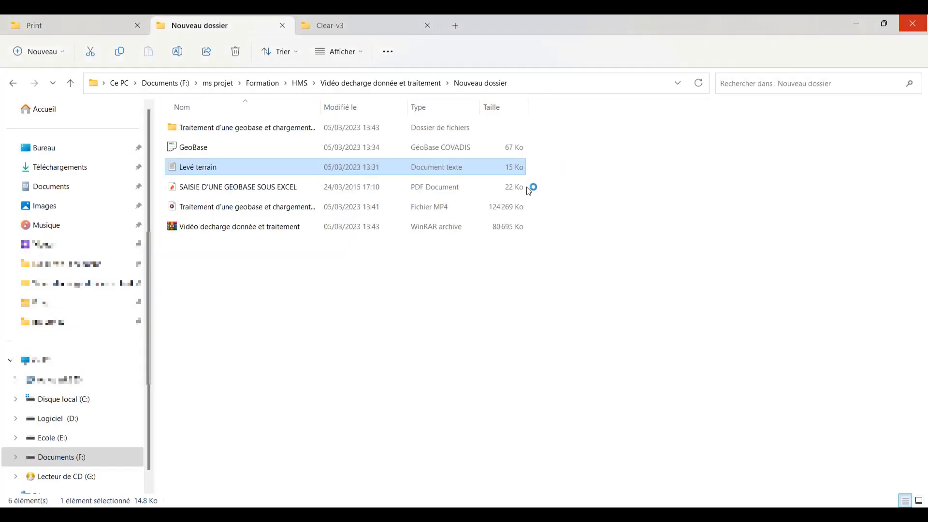
left_click(855, 29)
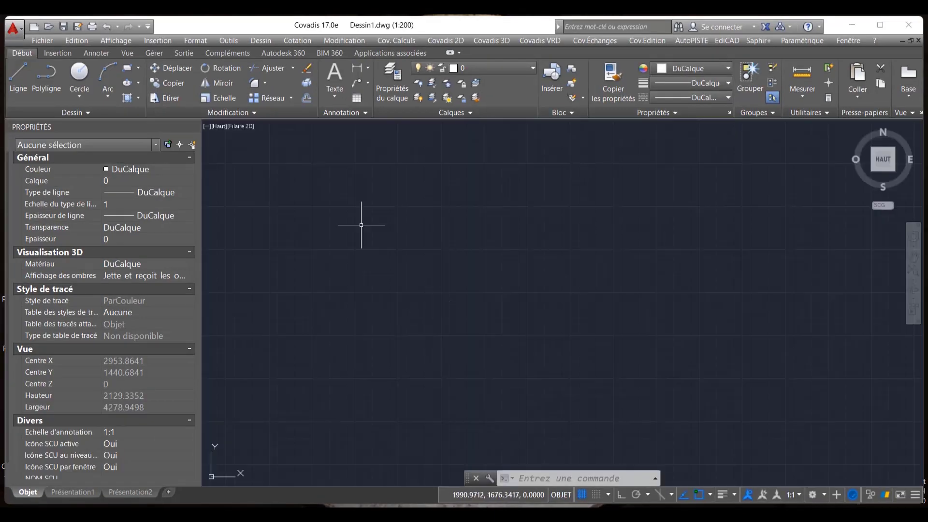
- Load the GeoBase.geo point cloud from the Vidéo decharge donnée et traitement folder into the Dessin1.dwg drawing as 3D points
left_click(444, 40)
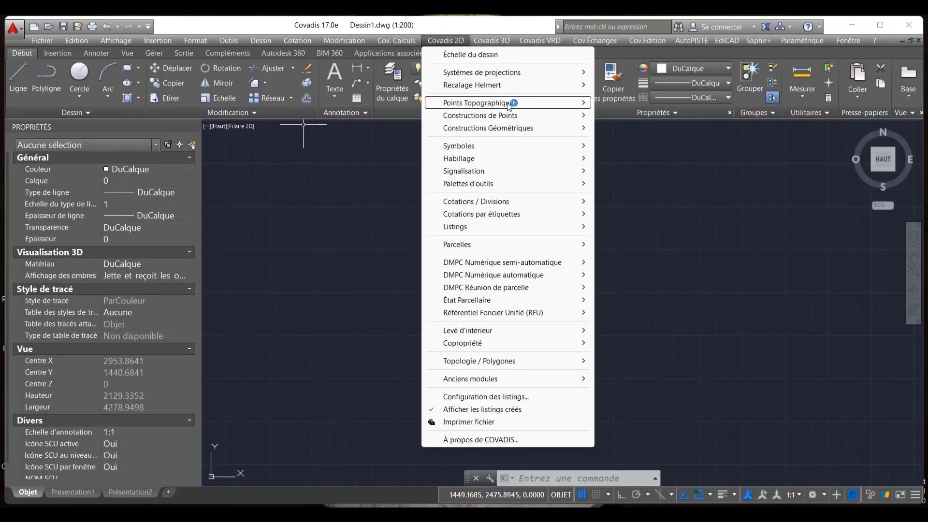
mouse_move(509, 103)
left_click(628, 103)
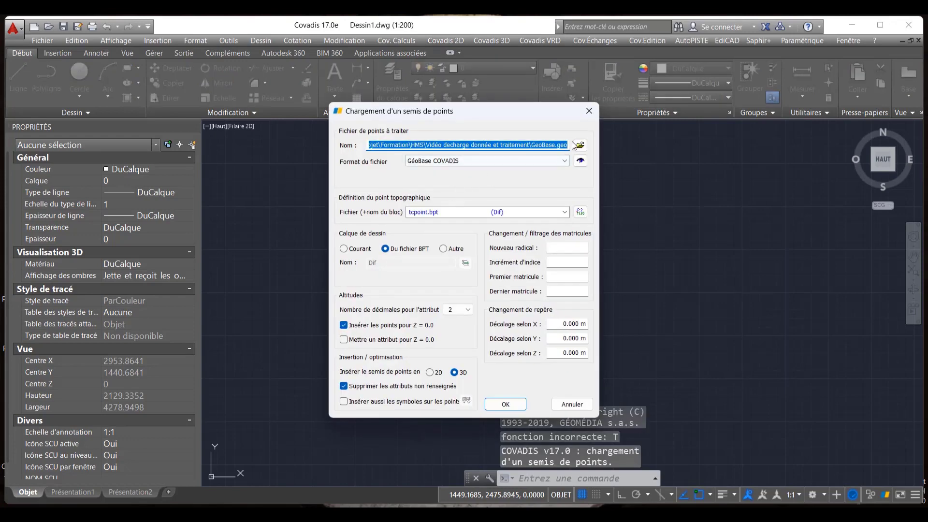
left_click(582, 145)
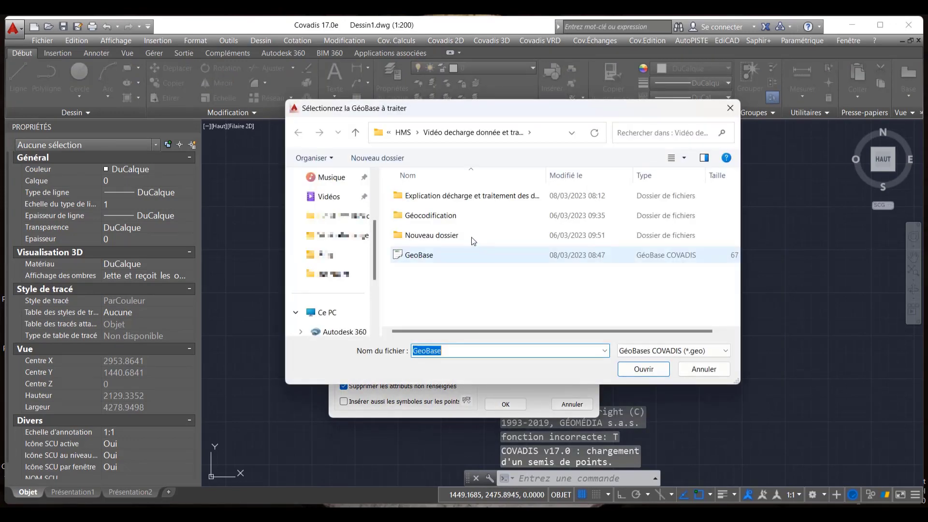
left_click(479, 255)
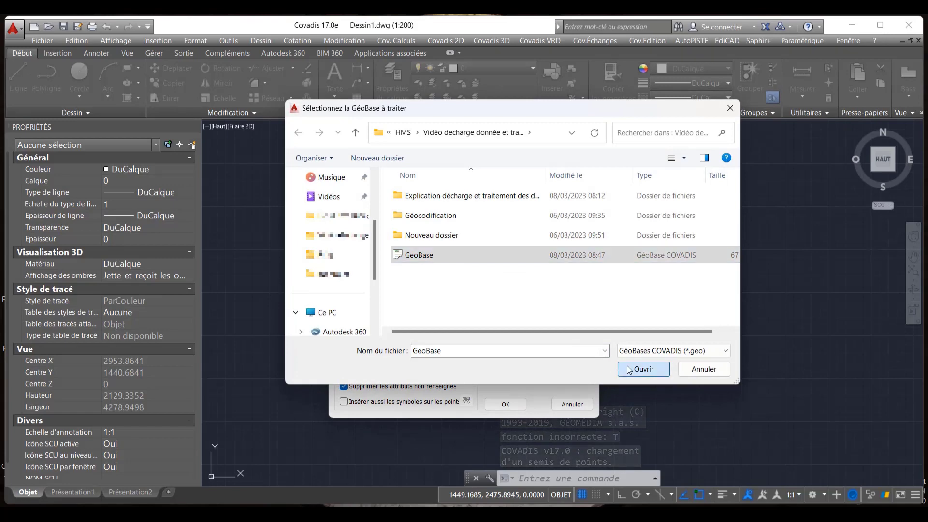
left_click(630, 369)
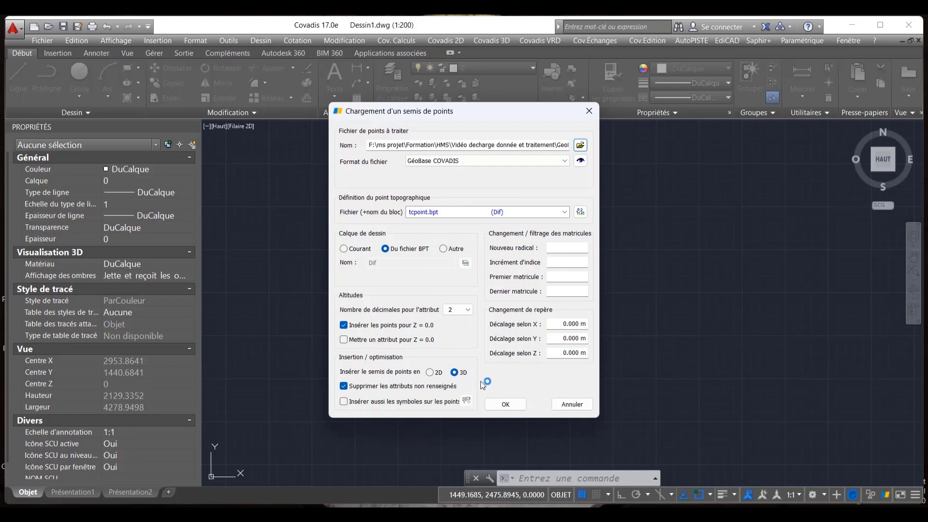
left_click(517, 406)
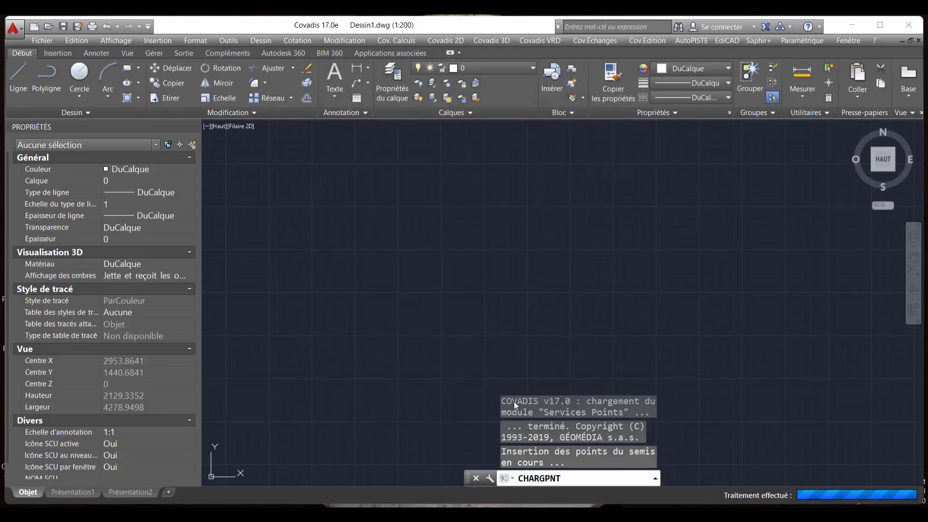
- Set the height of the matricule attributes to 1 mm for the Dif point blocks on the Dif layer
scroll(555, 319, "up", 8)
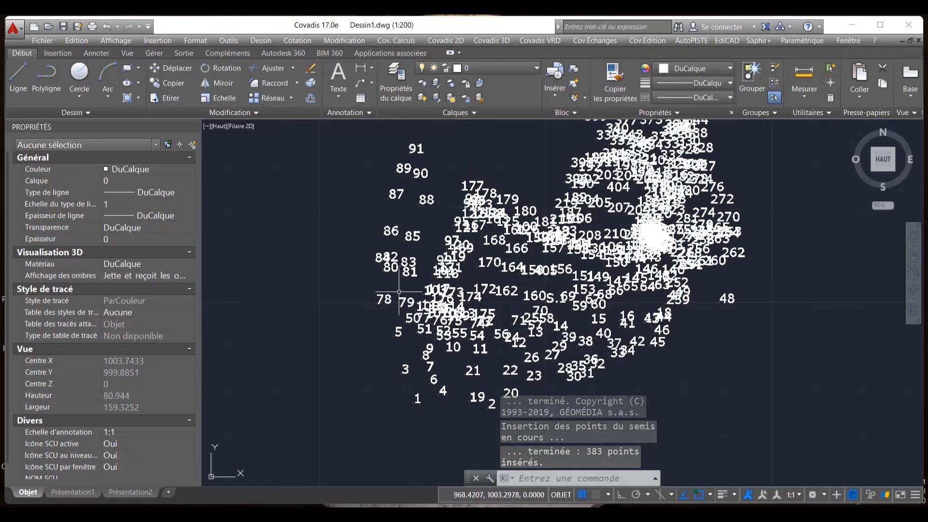
scroll(417, 299, "down", 2)
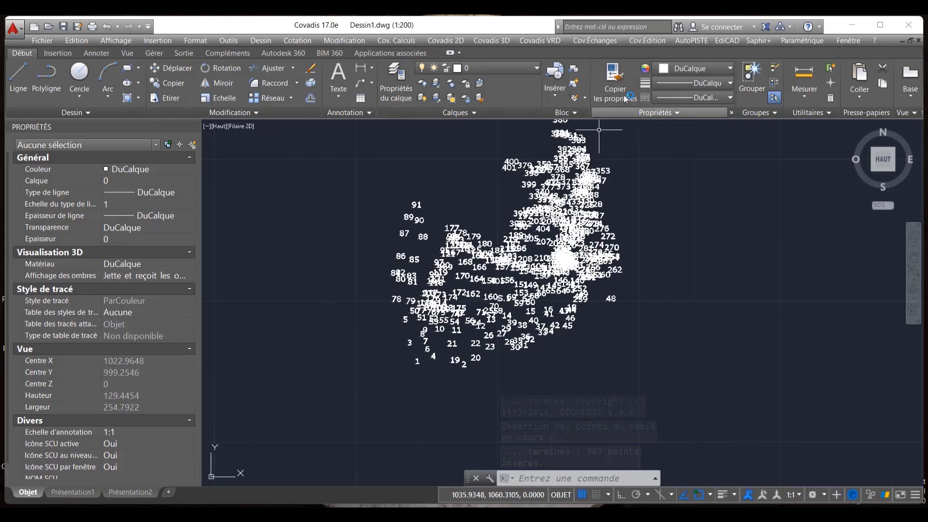
left_click(647, 40)
mouse_move(685, 59)
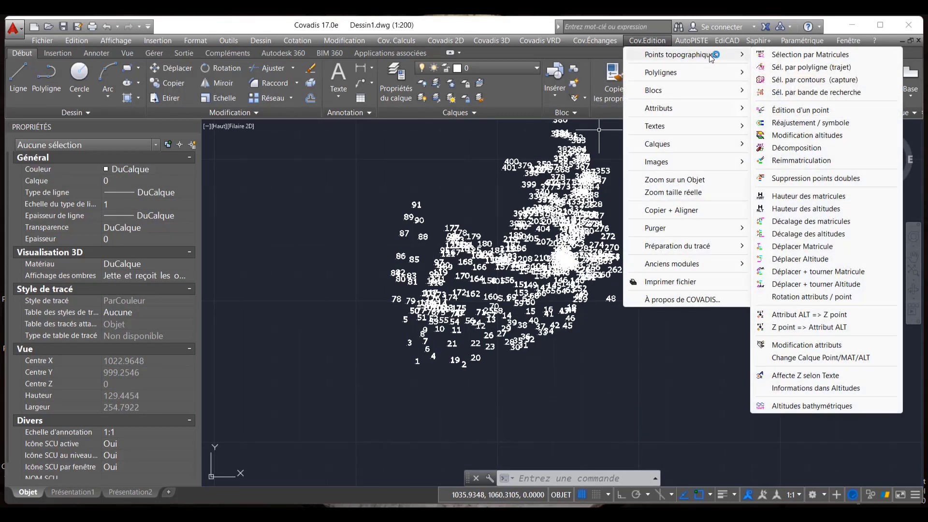
left_click(803, 198)
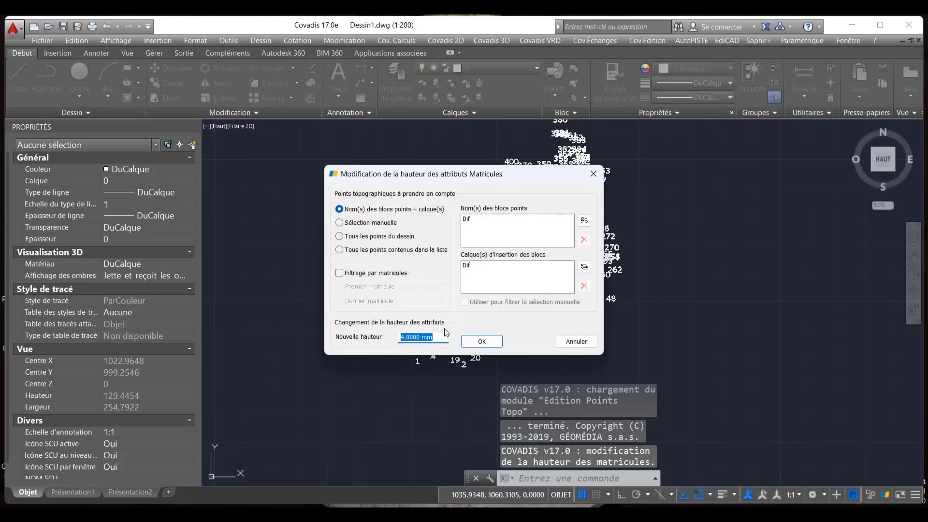
type("1")
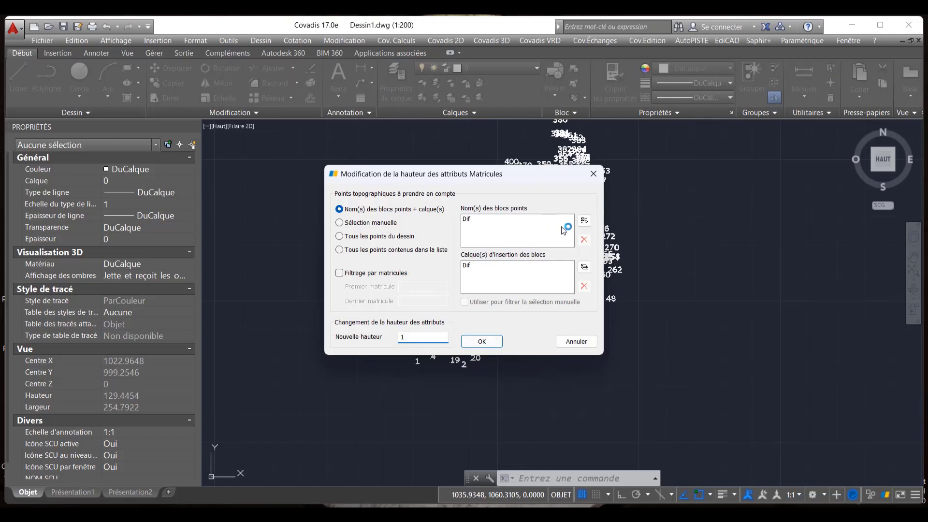
left_click(584, 222)
left_click(585, 267)
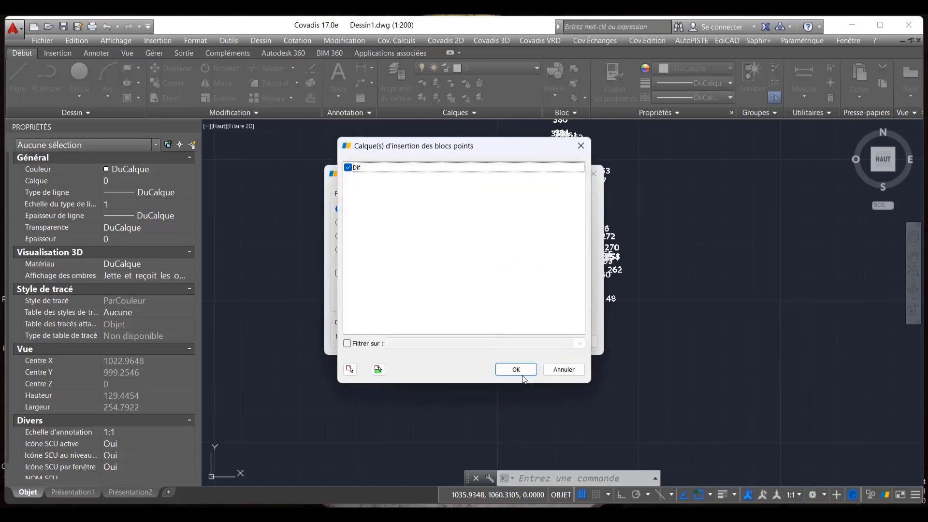
left_click(517, 371)
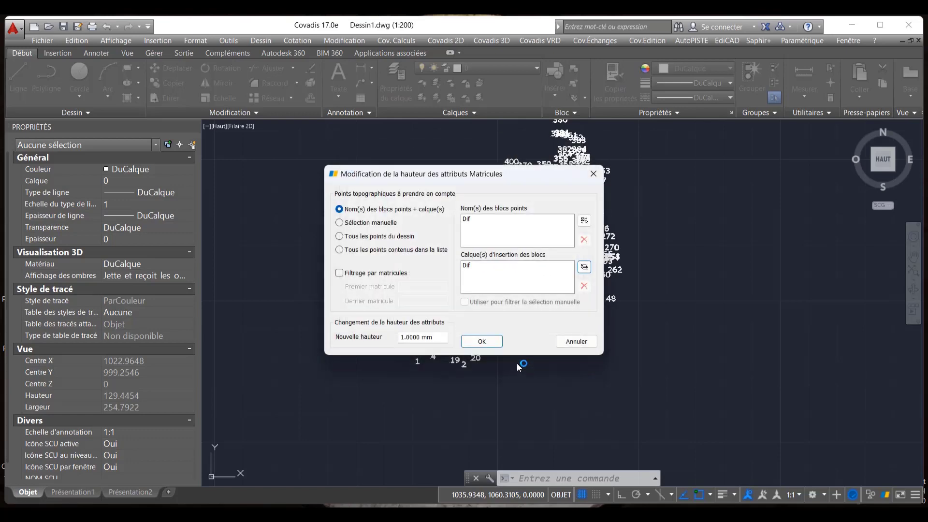
left_click(491, 344)
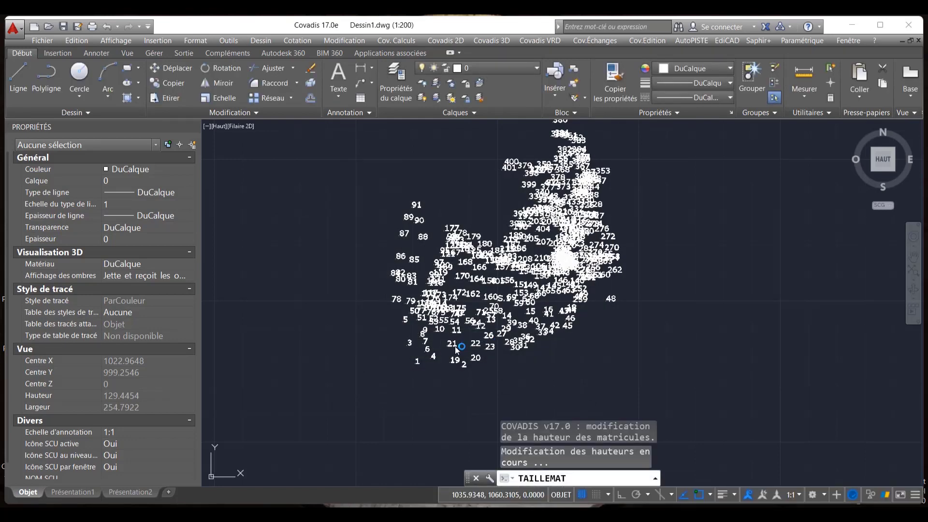
- Examine the resized point numbers across the whole point cloud and around its dense cluster
scroll(483, 277, "up", 8)
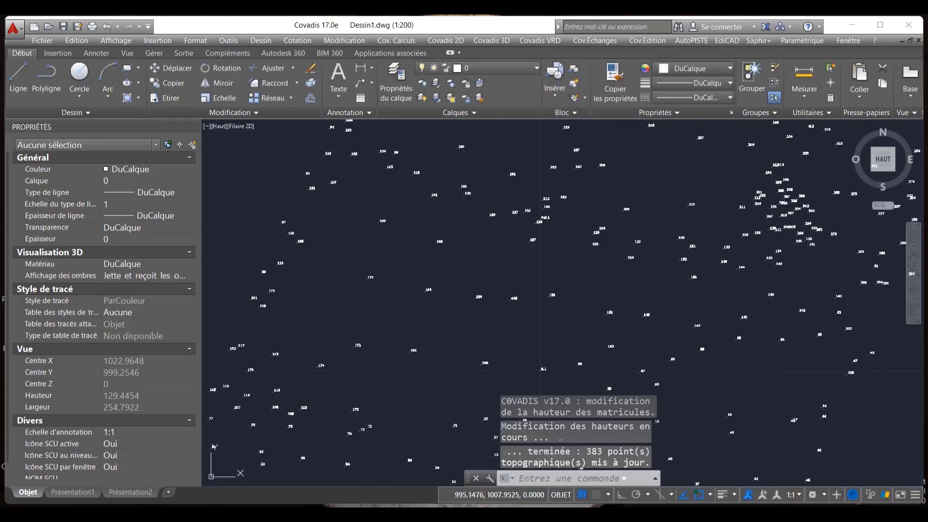
scroll(476, 304, "down", 6)
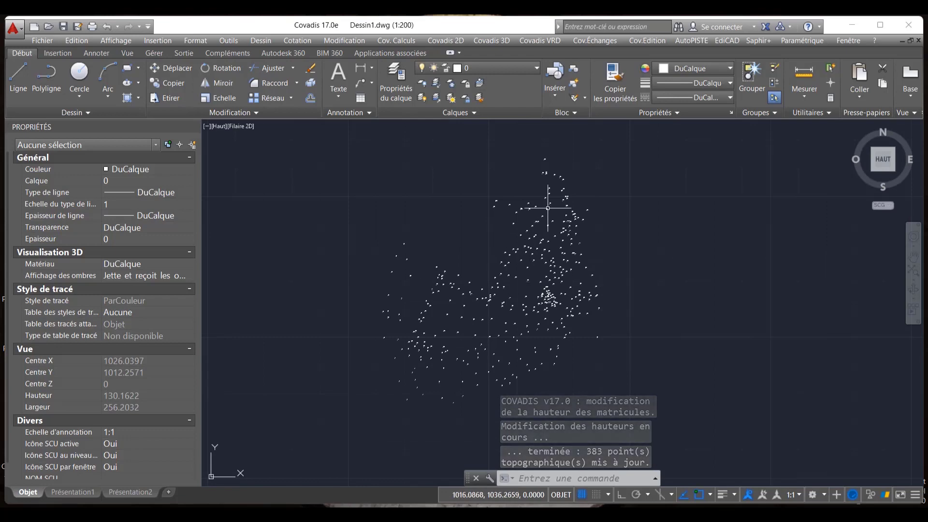
scroll(556, 198, "up", 3)
scroll(545, 207, "down", 8)
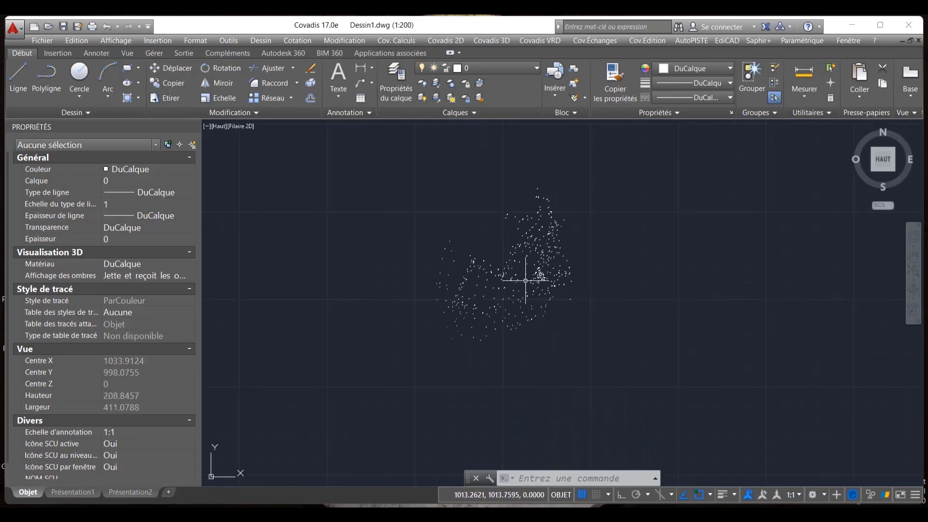
scroll(538, 278, "up", 4)
scroll(503, 230, "up", 4)
scroll(512, 247, "down", 4)
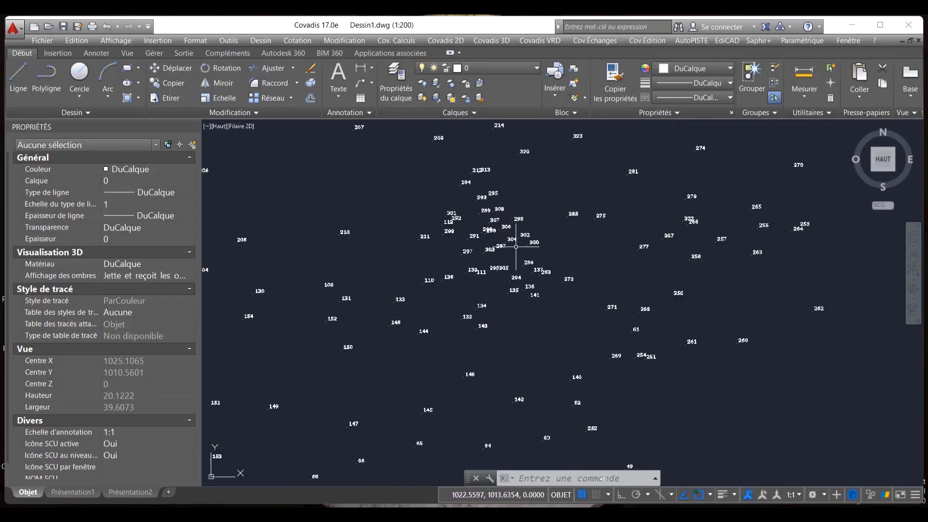
scroll(518, 255, "down", 4)
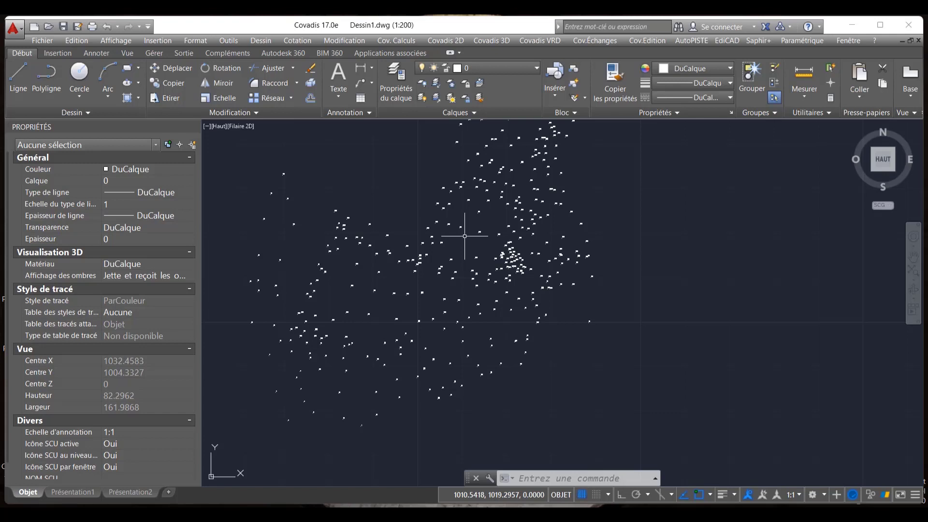
- Minimize the drawing window and launch Covadis Calculs Topométriques
left_click(851, 24)
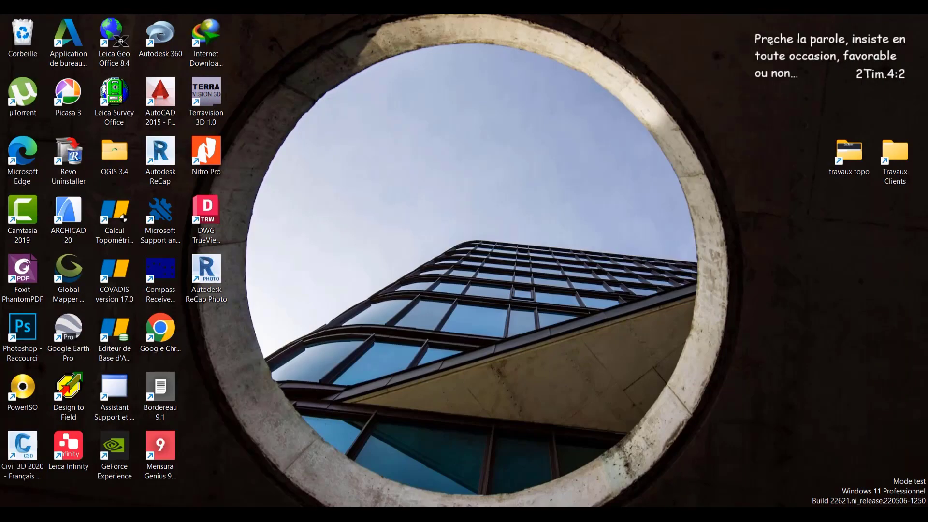
mouse_move(592, 514)
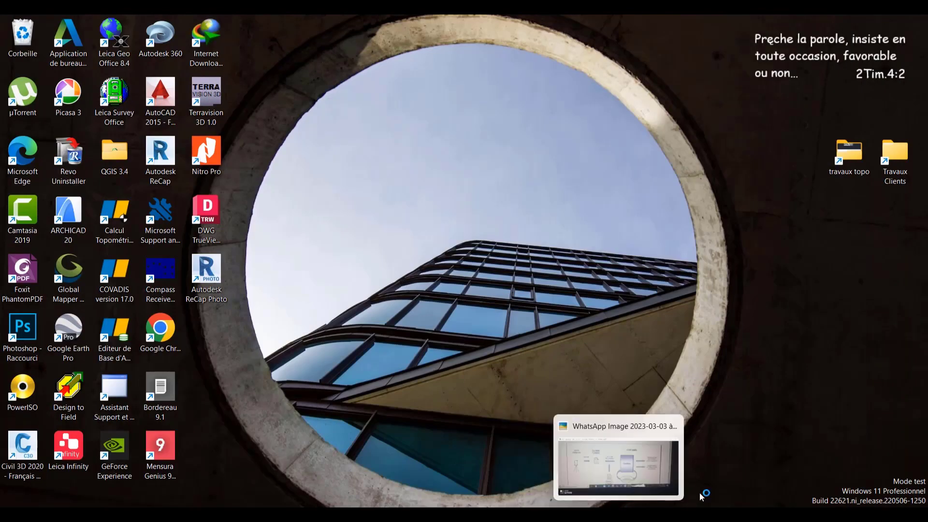
left_click(614, 465)
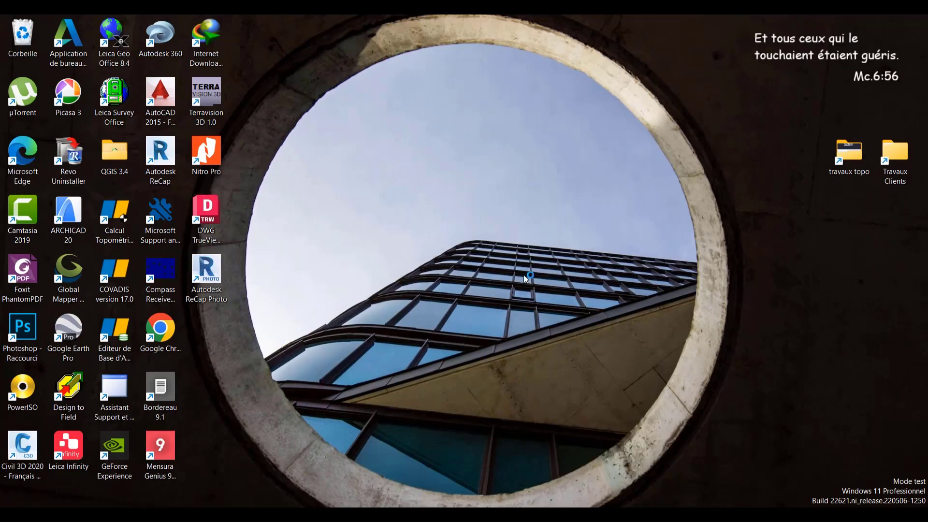
key("super")
type("calc")
key("Return")
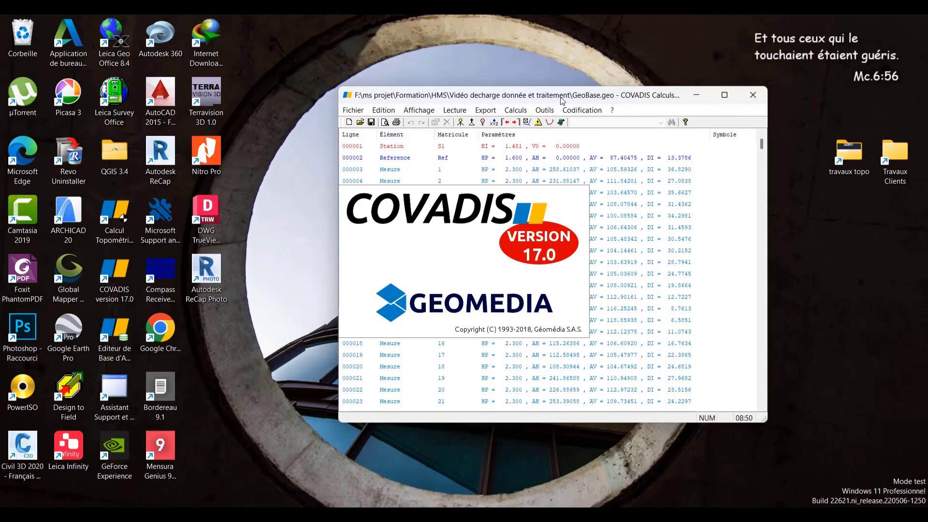
- Clear the loaded geobase and open the Geocodification geobase from the Géocodification folder
left_click(351, 124)
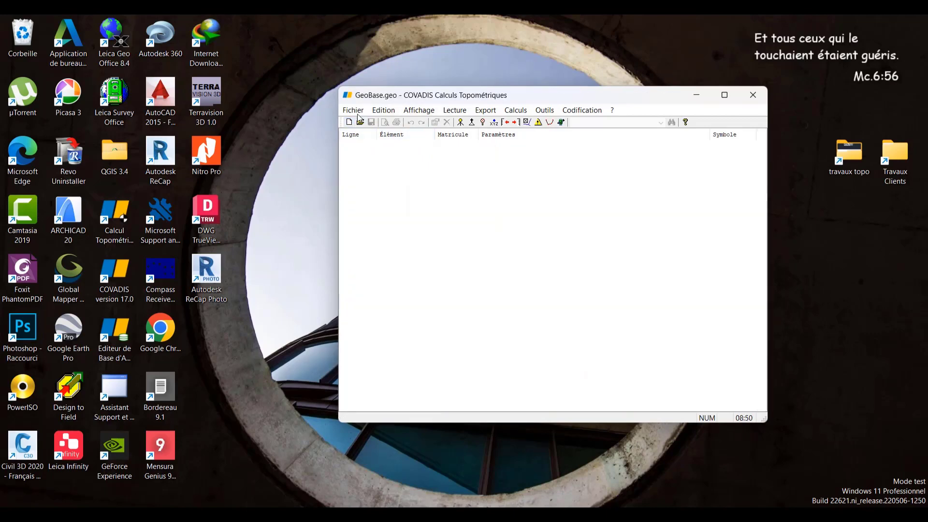
left_click(354, 117)
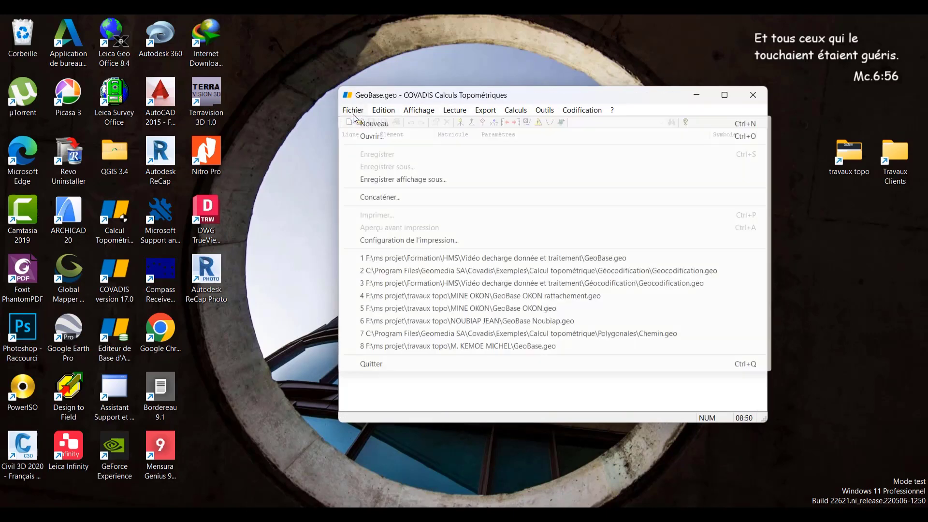
left_click(353, 112)
left_click(353, 112)
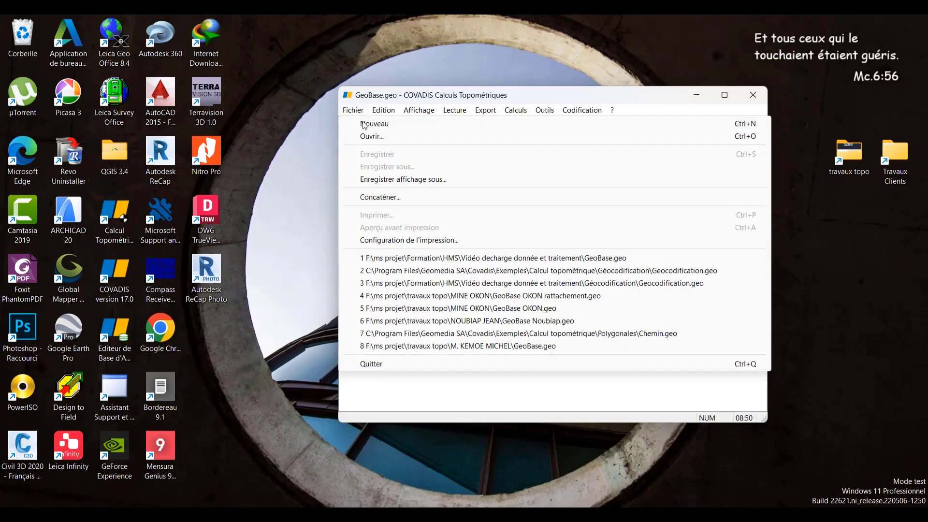
left_click(373, 136)
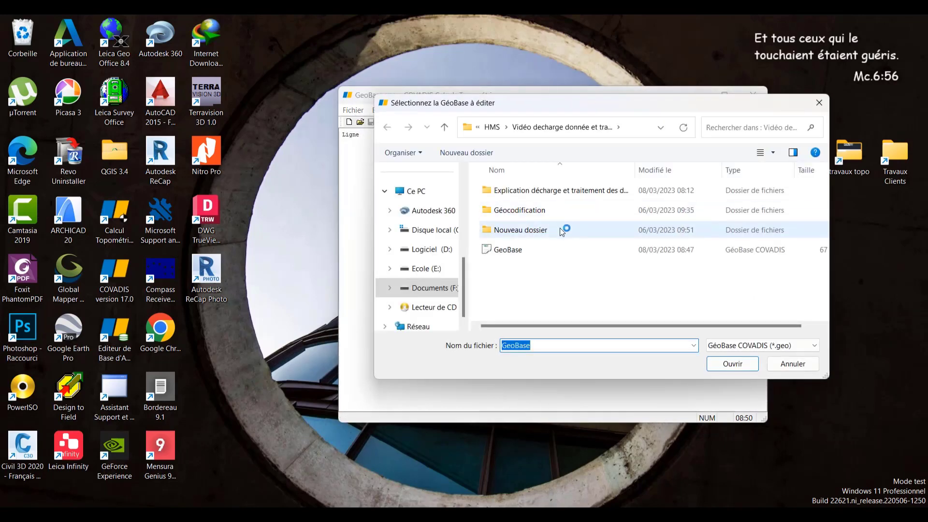
double_click(521, 211)
left_click(520, 190)
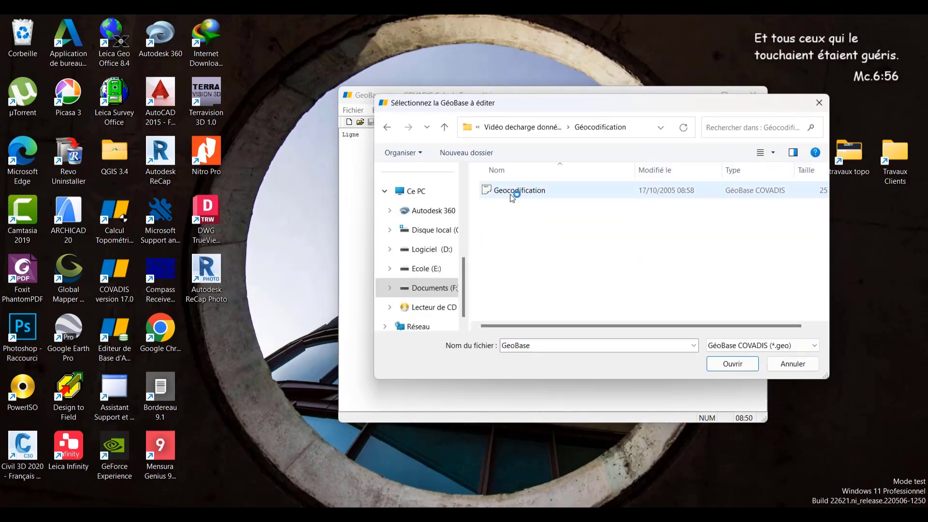
left_click(732, 364)
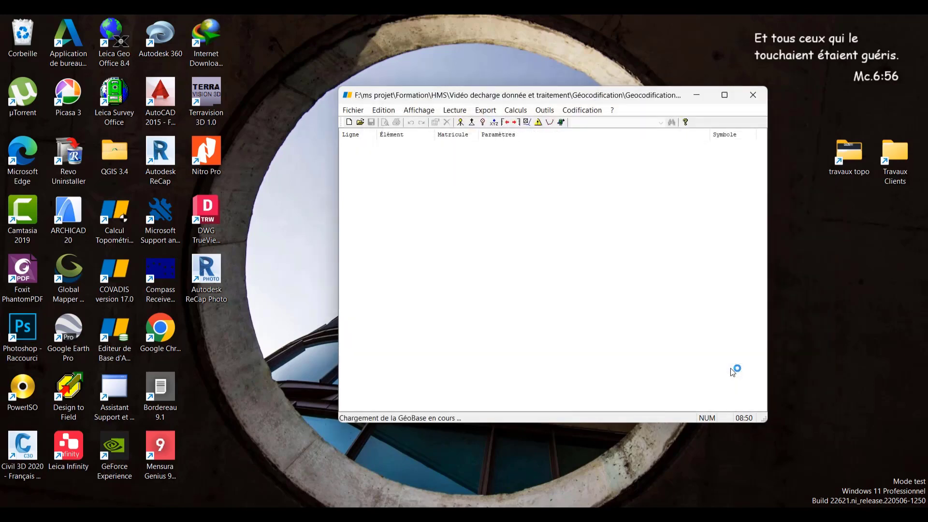
- Maximize the geobase window and examine the link, symbol and oriented-text codes attached to the points
scroll(465, 199, "down", 1)
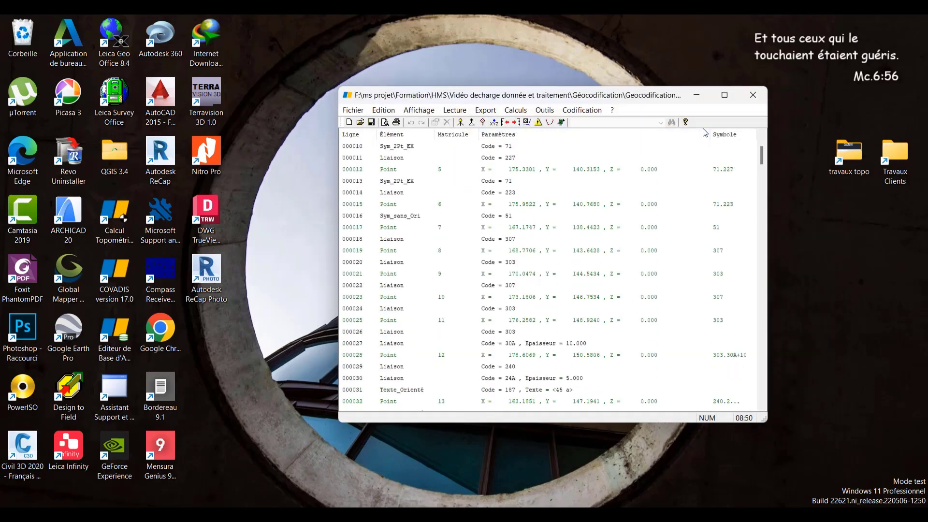
left_click(724, 95)
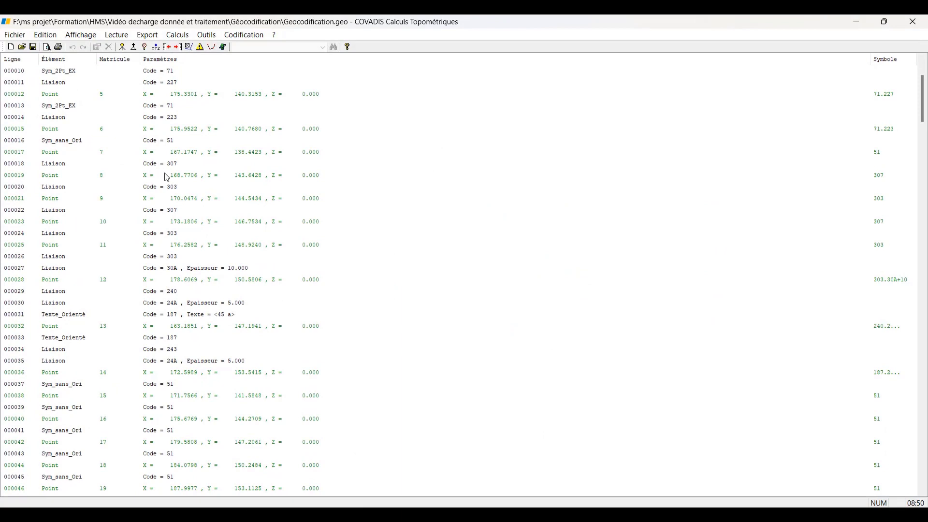
scroll(167, 178, "up", 3)
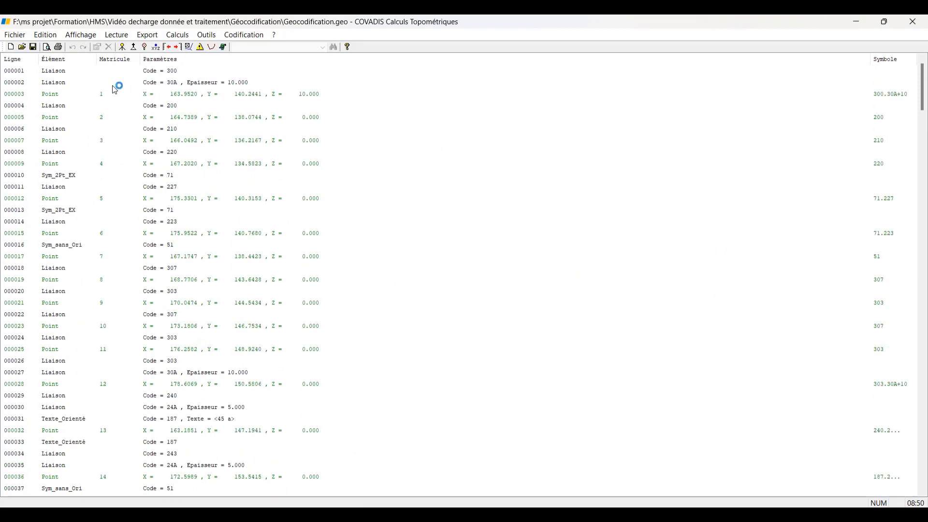
left_click(20, 71)
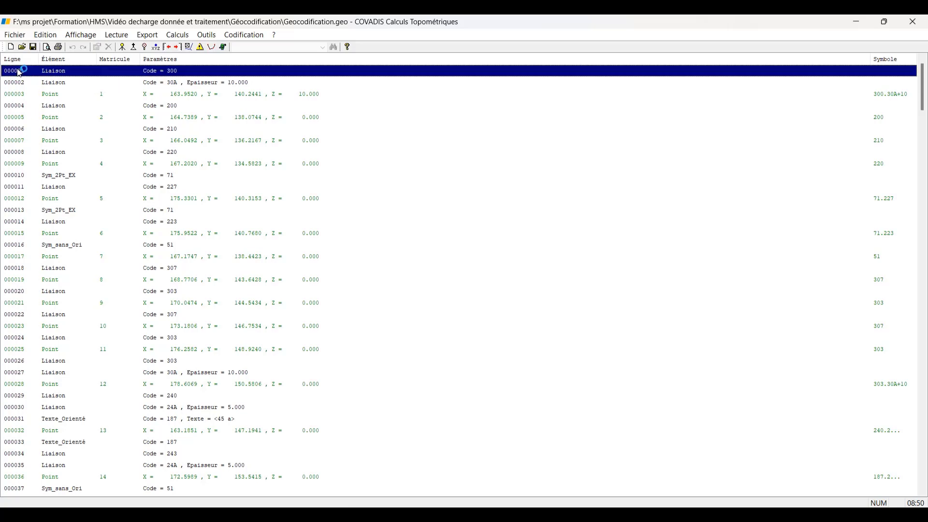
left_click(23, 83)
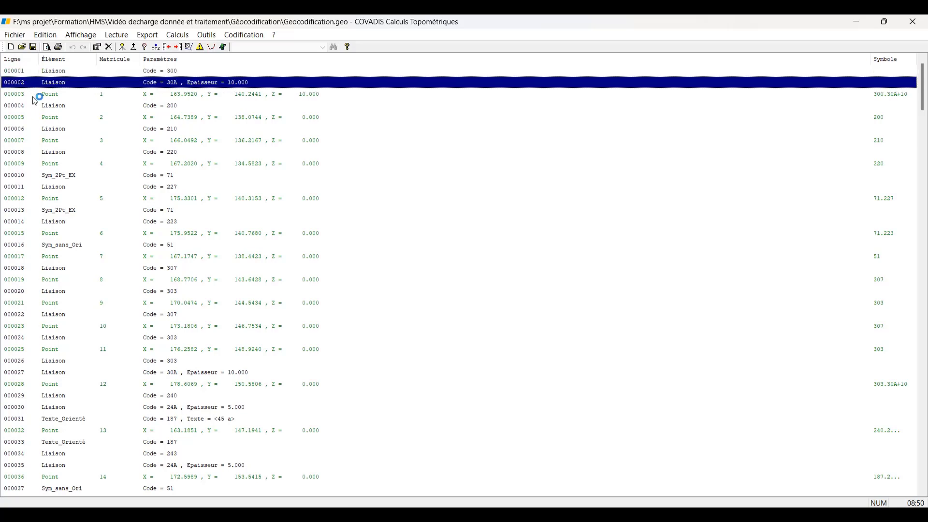
left_click(35, 94)
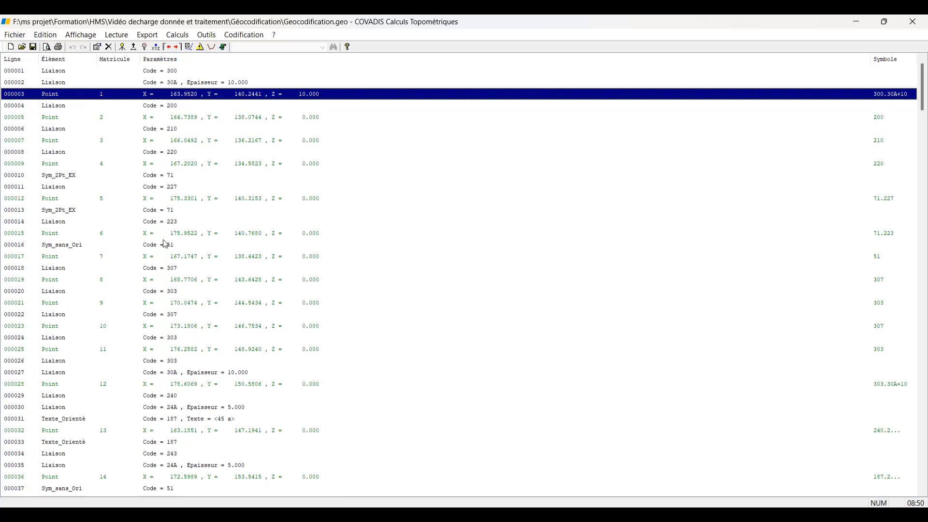
left_click(61, 246)
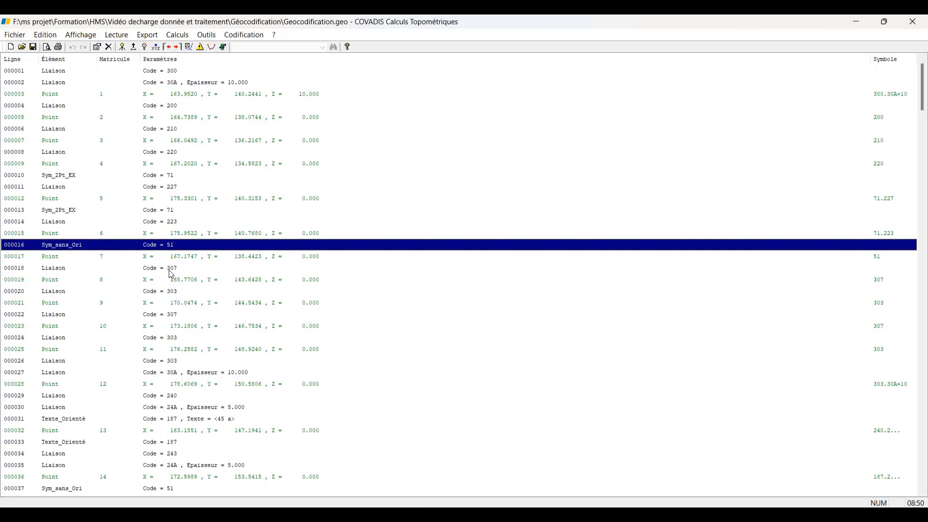
scroll(201, 225, "down", 5)
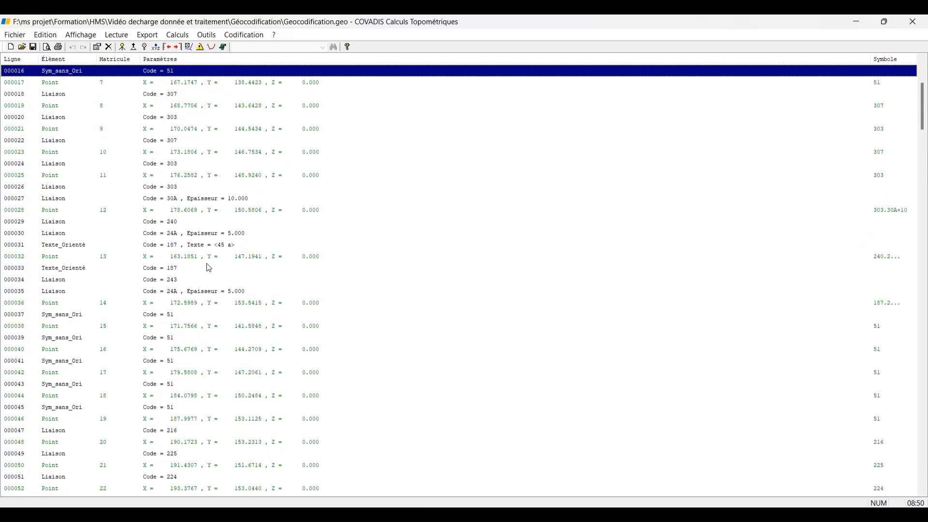
scroll(278, 284, "down", 6)
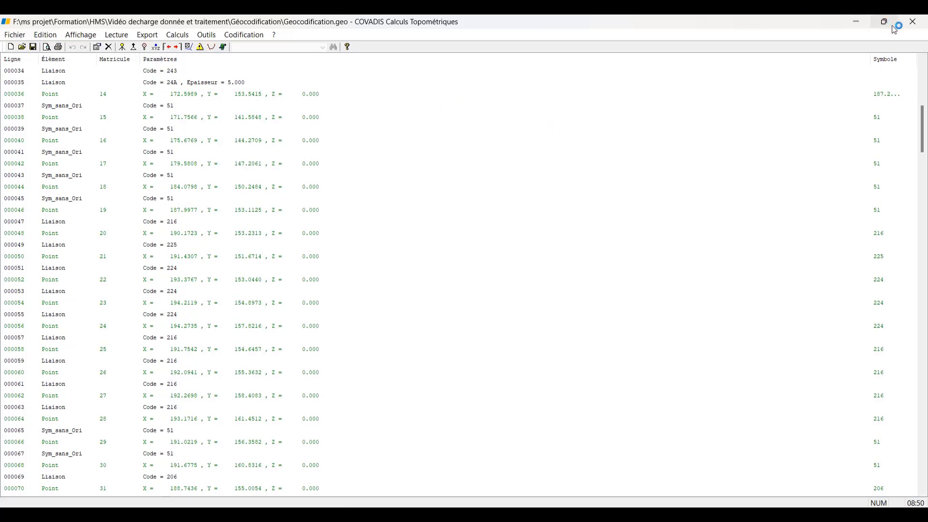
- Minimize the geobase window, switch to the Covadis drawing window and create a new drawing
mouse_move(889, 24)
left_click(858, 22)
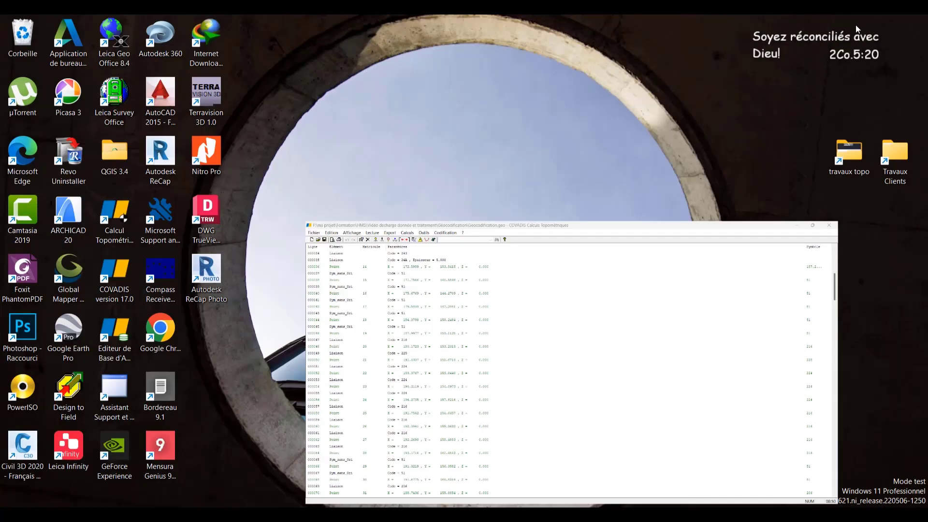
left_click(556, 514)
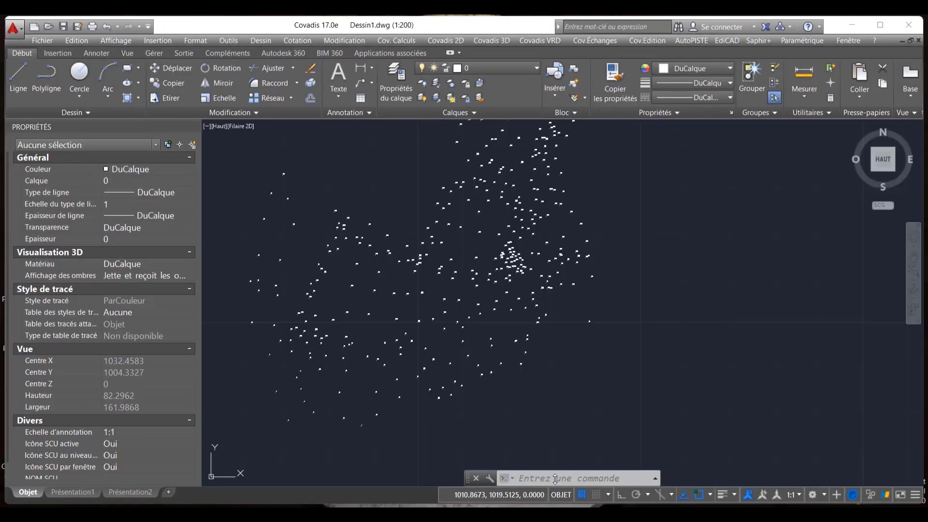
left_click(35, 28)
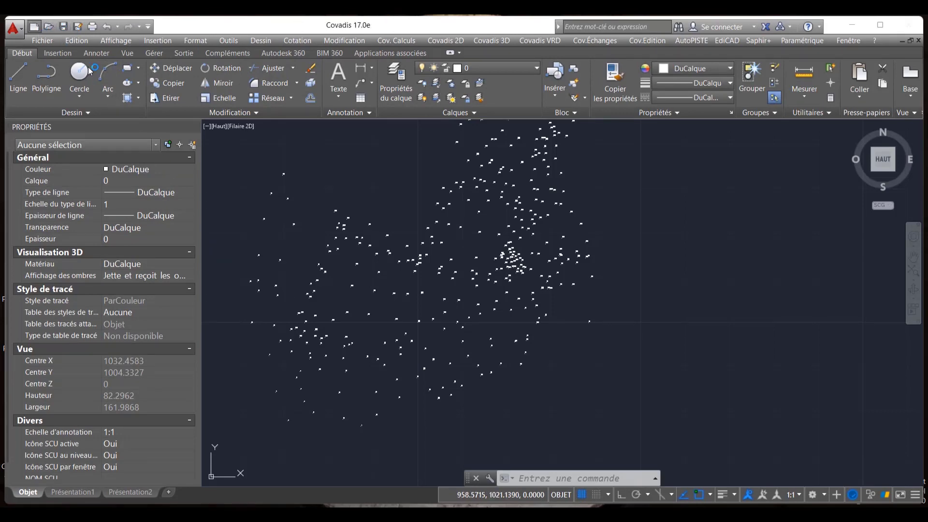
left_click(638, 379)
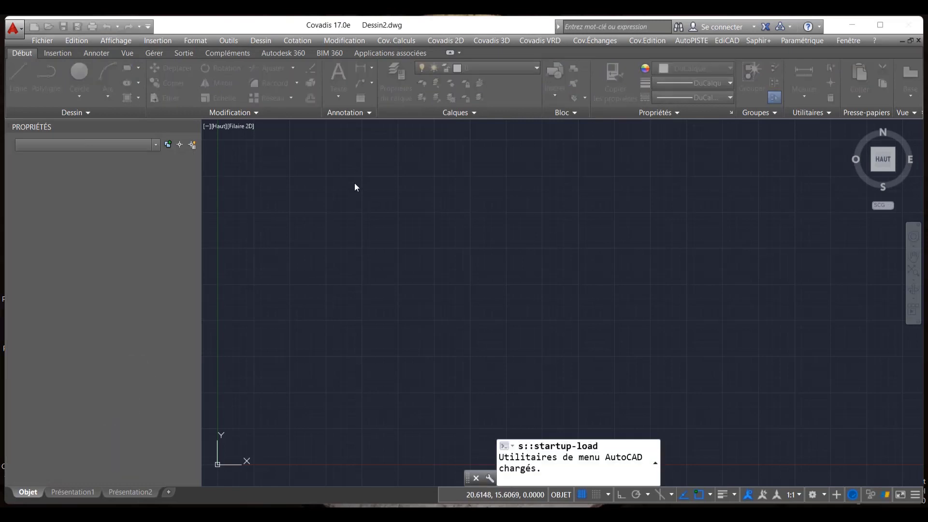
left_click(483, 309)
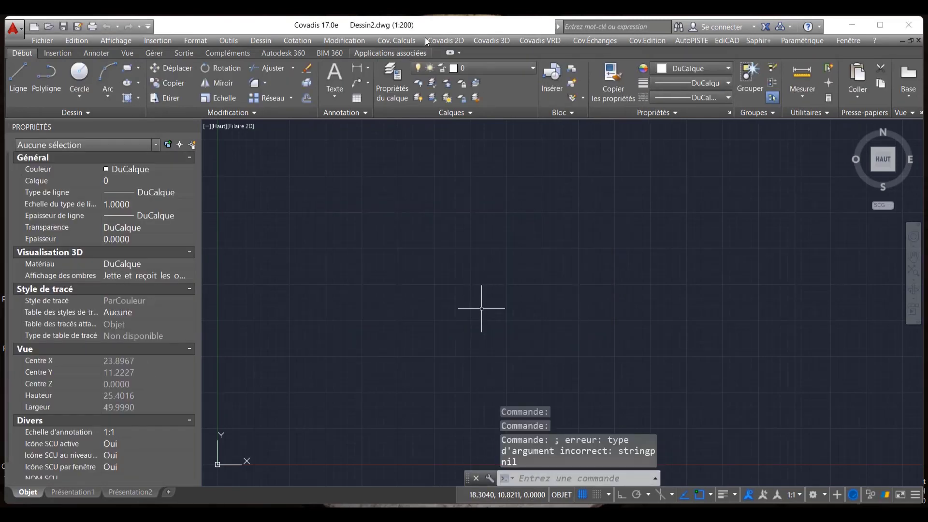
- Start generating the drawing from the coded geobase and open the selection of the current geobase
left_click(448, 41)
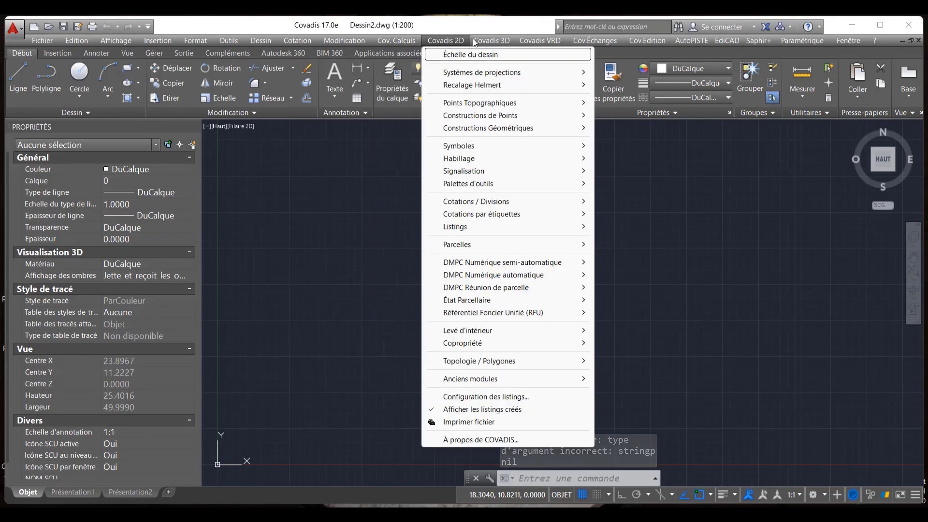
mouse_move(387, 42)
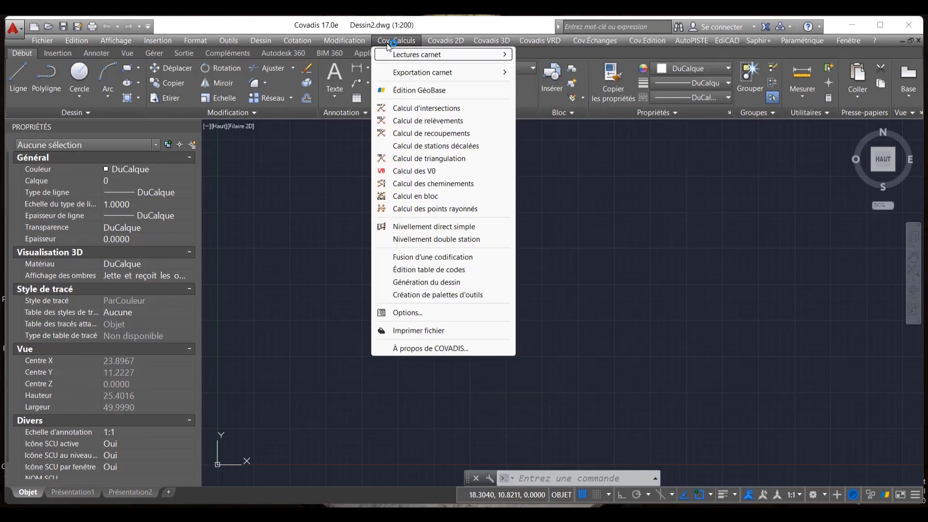
left_click(442, 282)
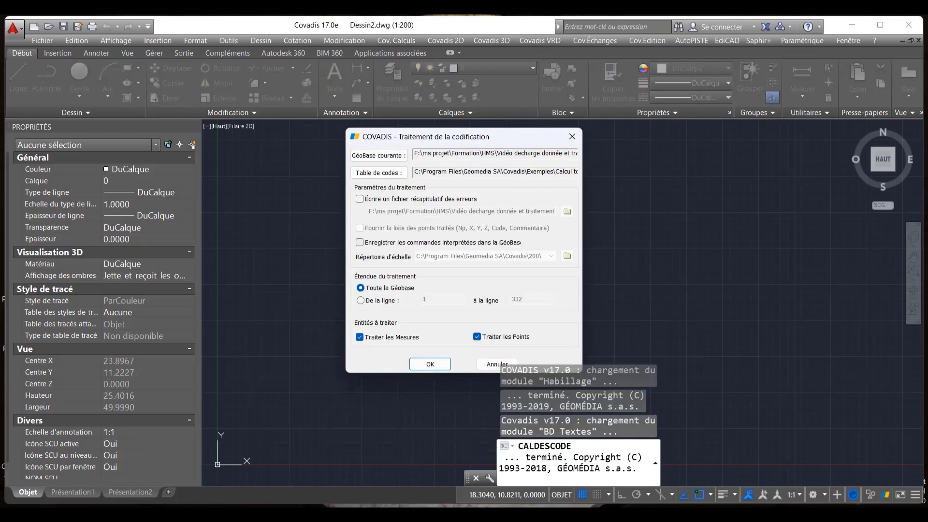
left_click(364, 156)
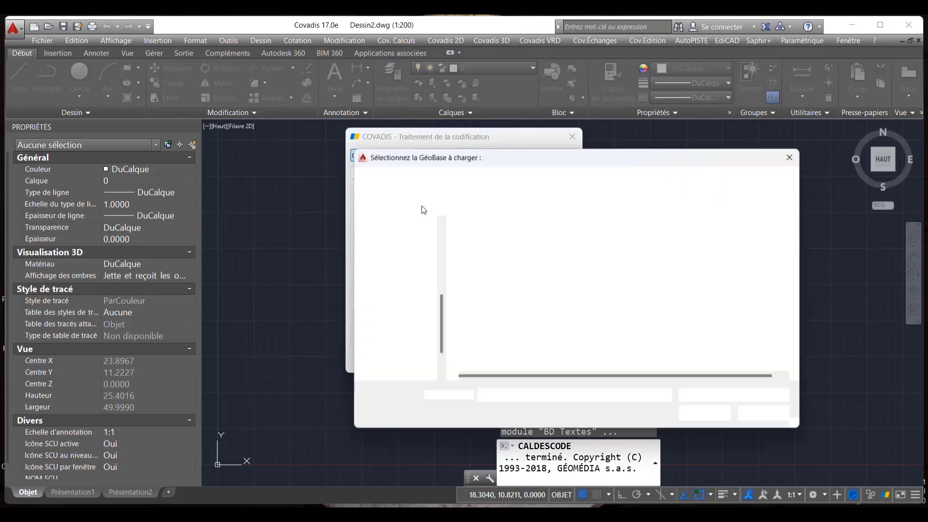
left_click(503, 245)
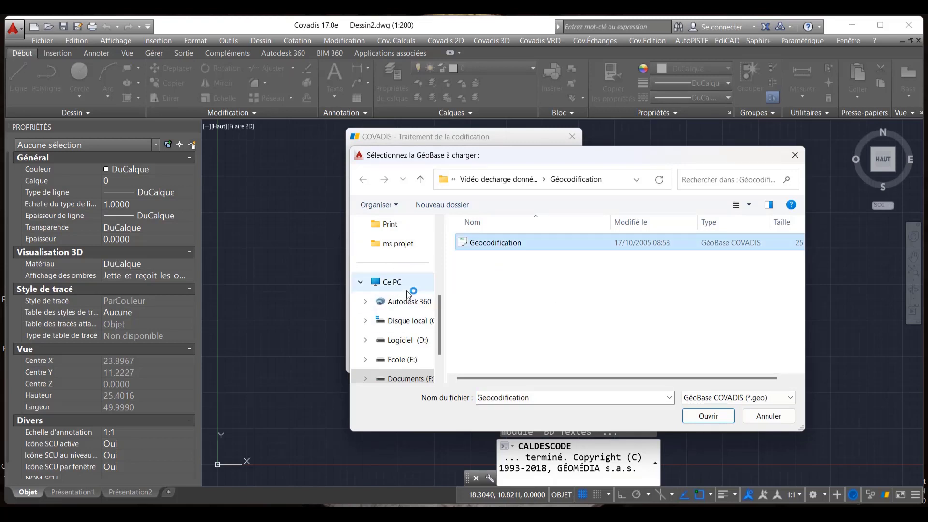
- Browse to the Geomedia SA\Covadis folder inside Programmes on the C: drive
left_click(420, 322)
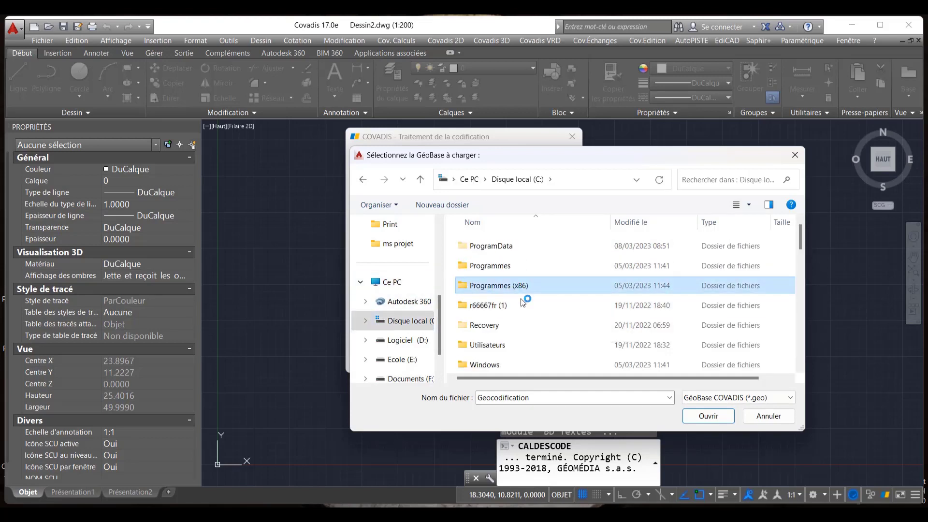
double_click(517, 286)
key("BackSpace")
double_click(496, 345)
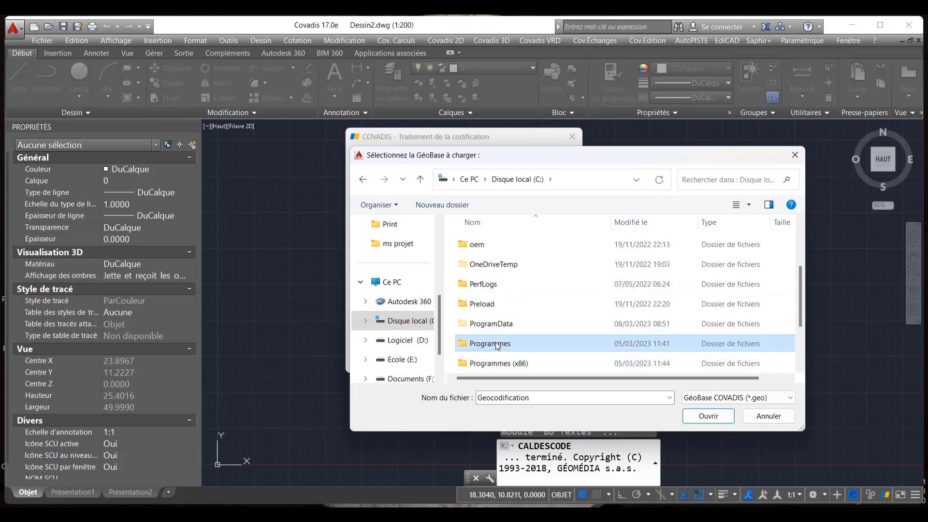
scroll(500, 289, "down", 3)
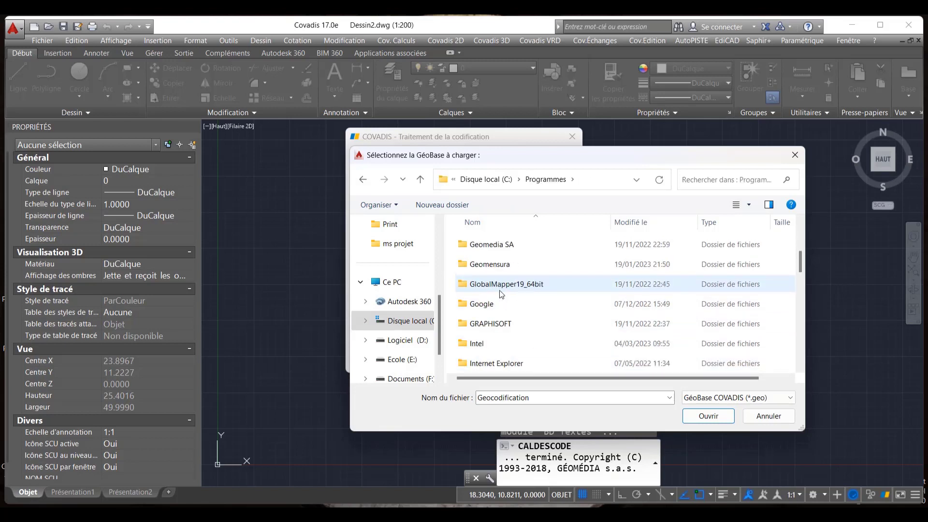
left_click(503, 245)
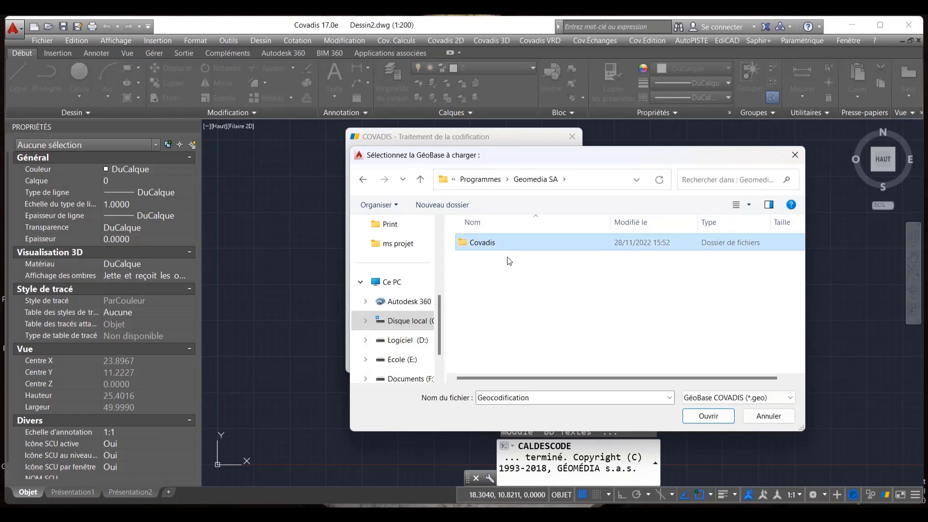
double_click(499, 249)
scroll(501, 290, "down", 3)
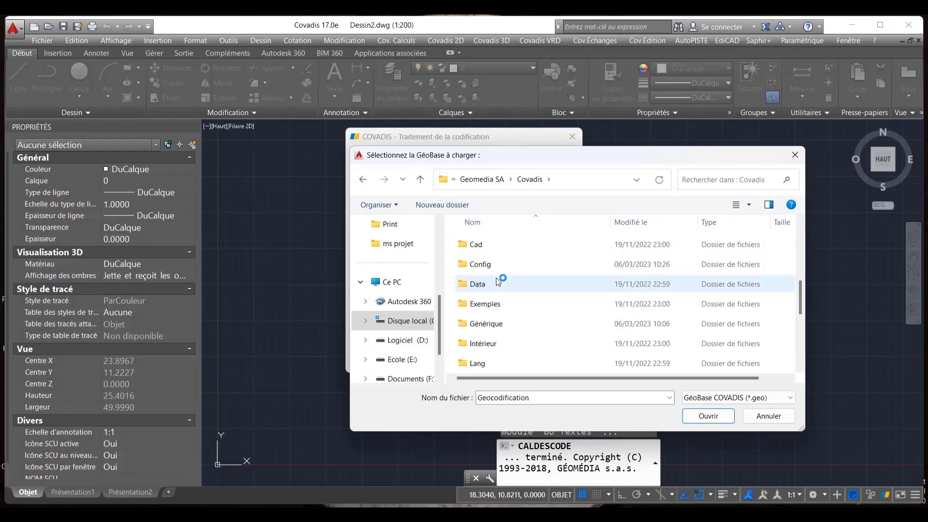
- Load the example geobase from Exemples\Calcul topométrique\Géocodification as the current geobase
double_click(493, 309)
left_click(489, 246)
double_click(489, 245)
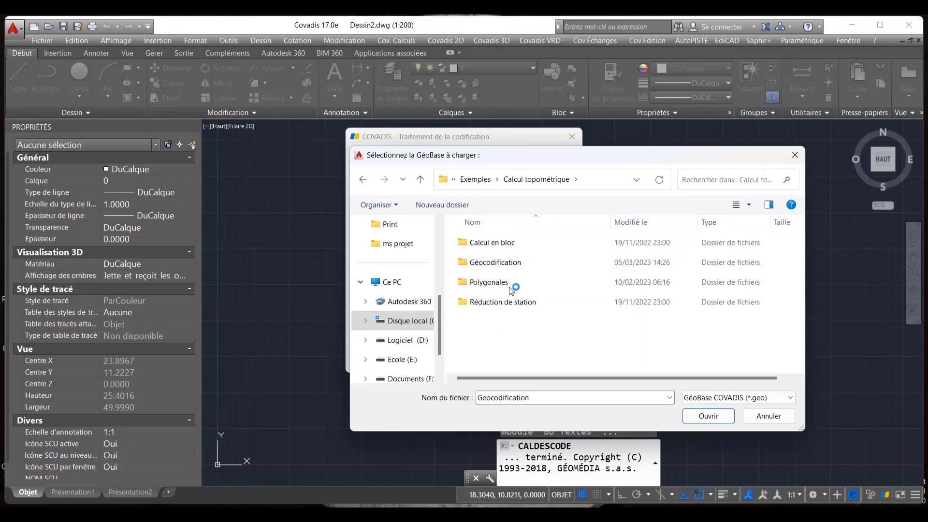
double_click(497, 264)
left_click(497, 242)
left_click(706, 417)
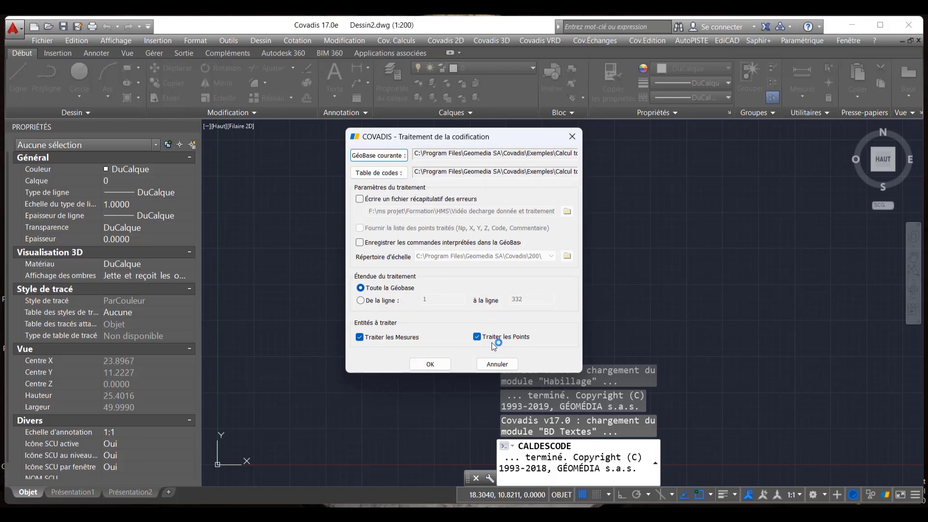
- Generate the coded drawing from the whole geobase, processing both measurements and points
left_click(423, 370)
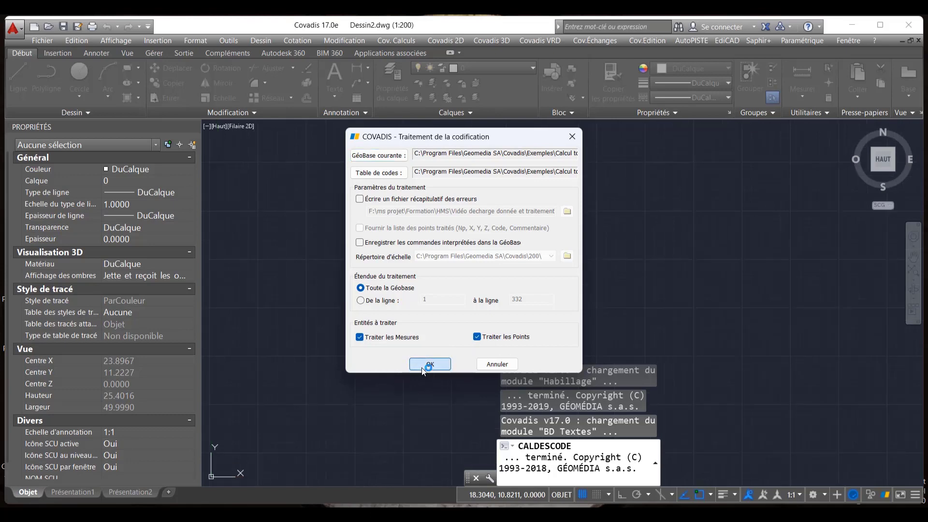
scroll(667, 205, "up", 2)
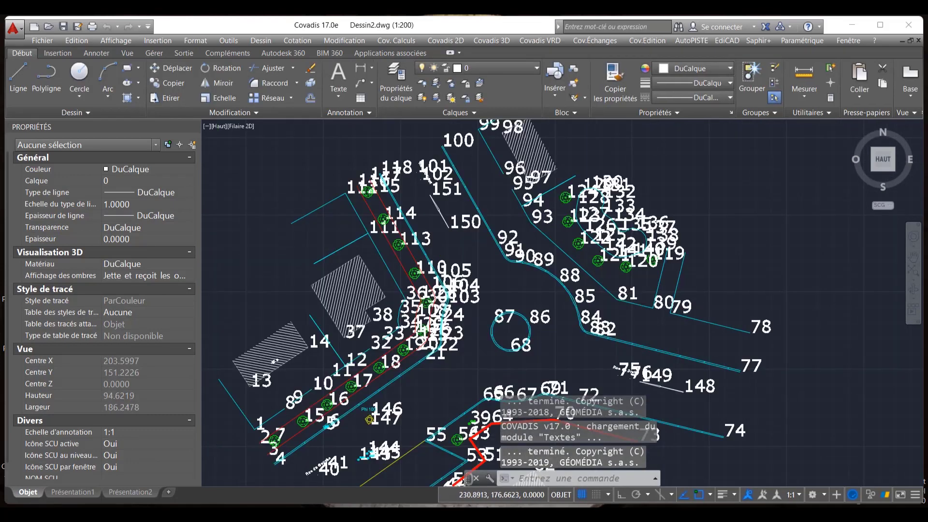
scroll(668, 204, "up", 2)
scroll(431, 252, "down", 4)
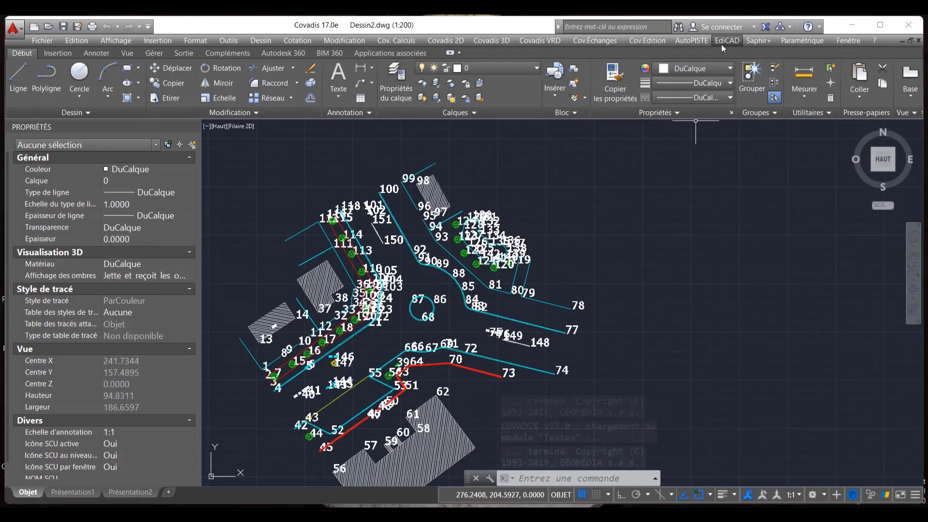
- Set the point-number height to 1 mm for the Dif point blocks on the Dif layer
left_click(664, 41)
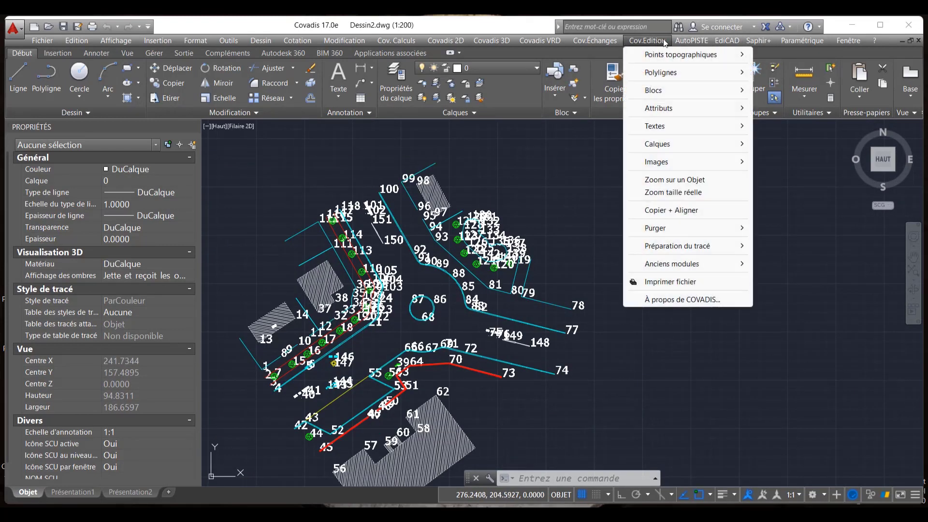
mouse_move(672, 55)
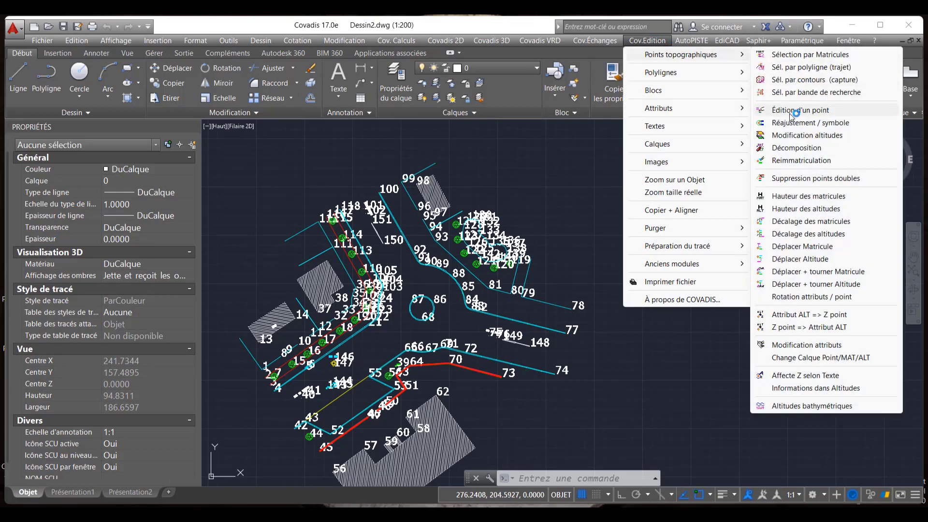
left_click(799, 195)
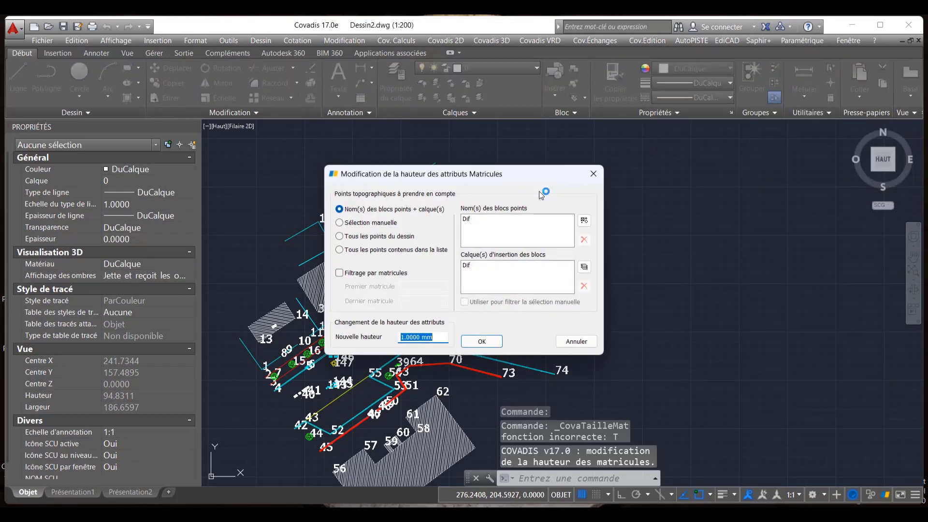
left_click(582, 221)
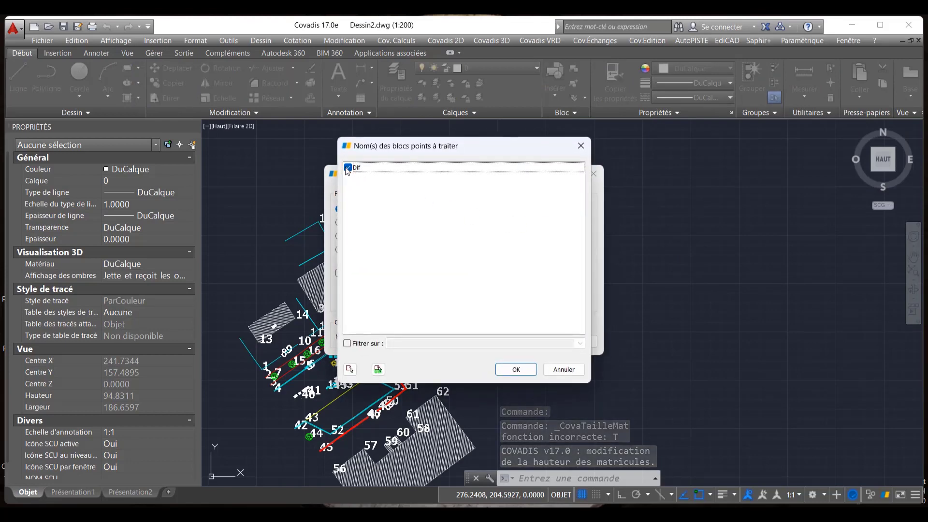
left_click(515, 370)
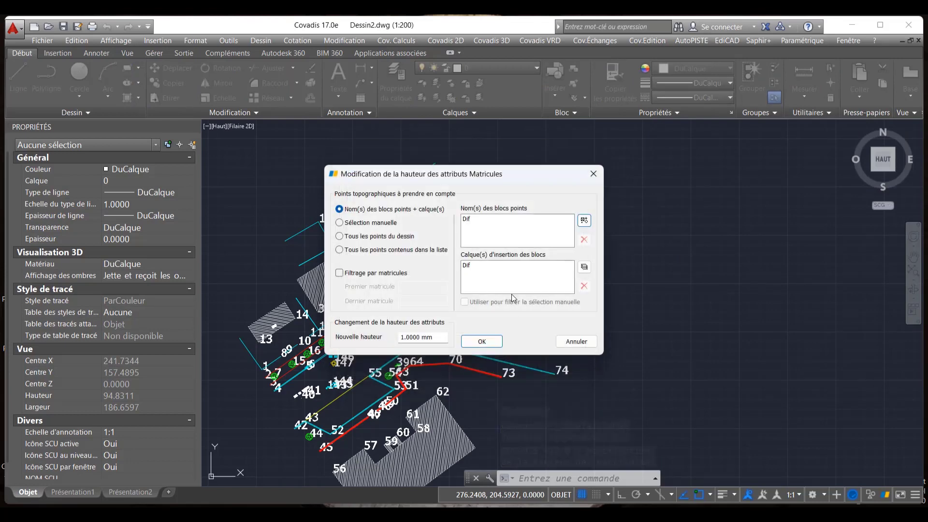
left_click(484, 342)
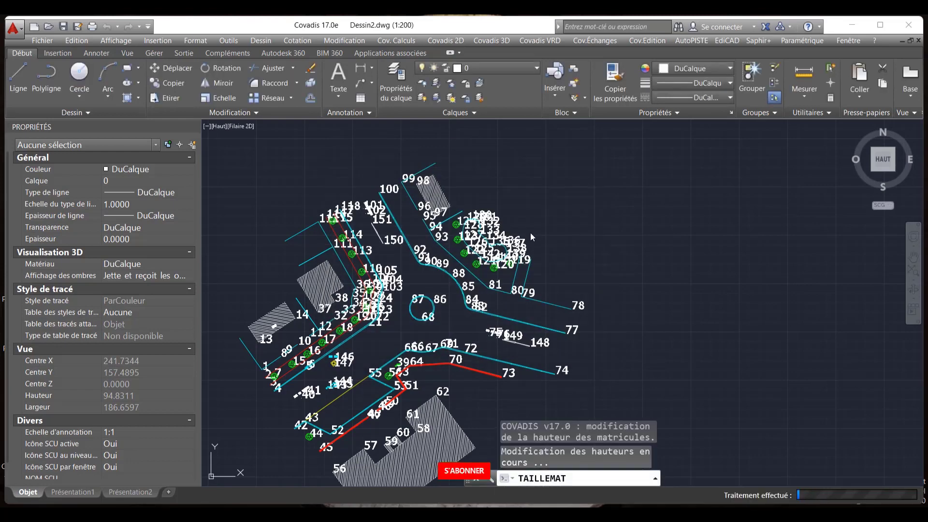
- Examine the resized point numbers, tree symbols, street names and linked lines across the generated plan
scroll(504, 233, "up", 10)
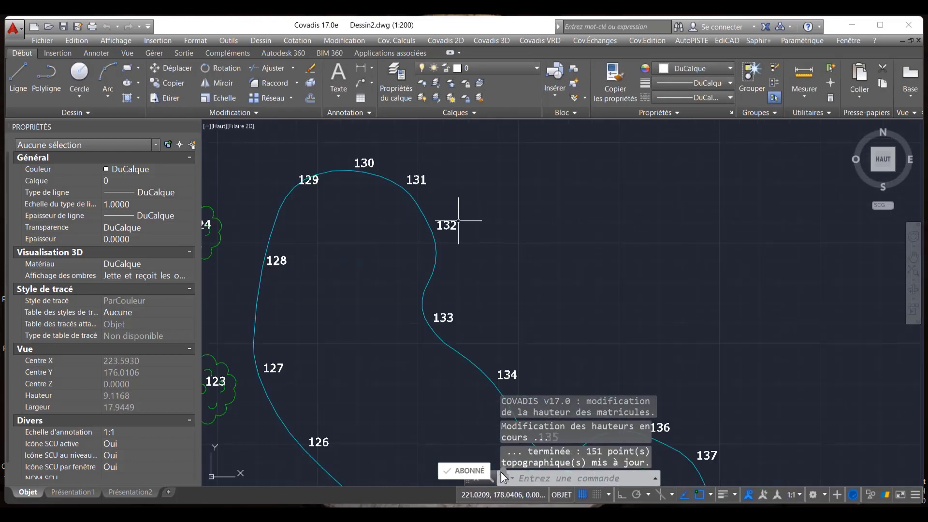
scroll(460, 207, "down", 4)
scroll(464, 207, "down", 10)
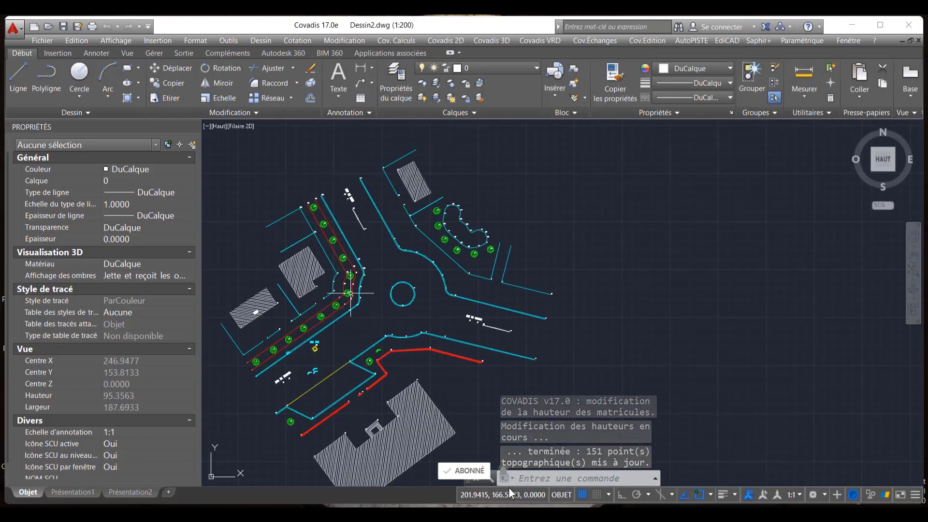
scroll(358, 288, "up", 6)
scroll(379, 321, "up", 8)
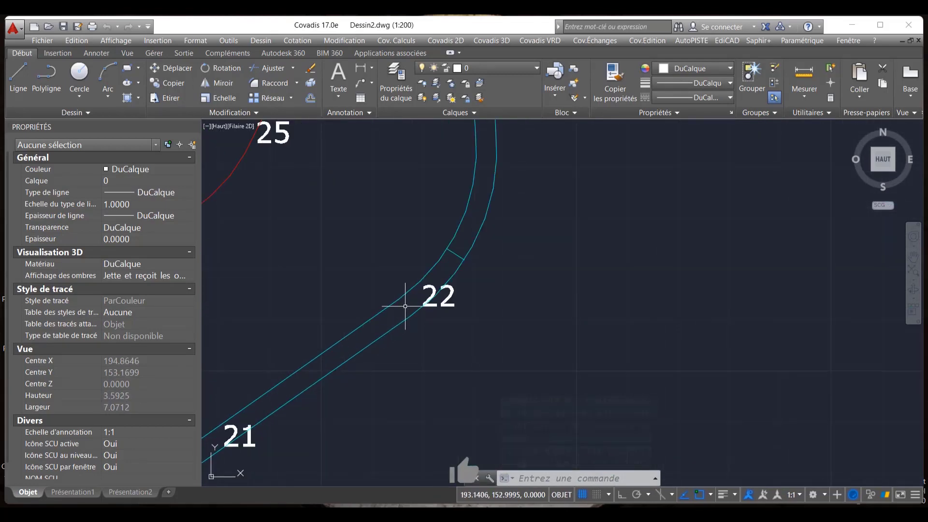
scroll(478, 239, "down", 8)
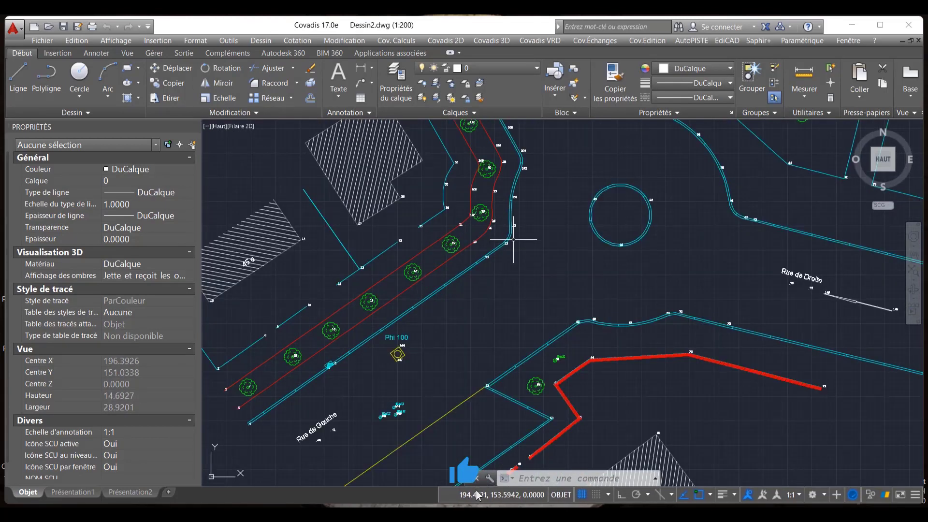